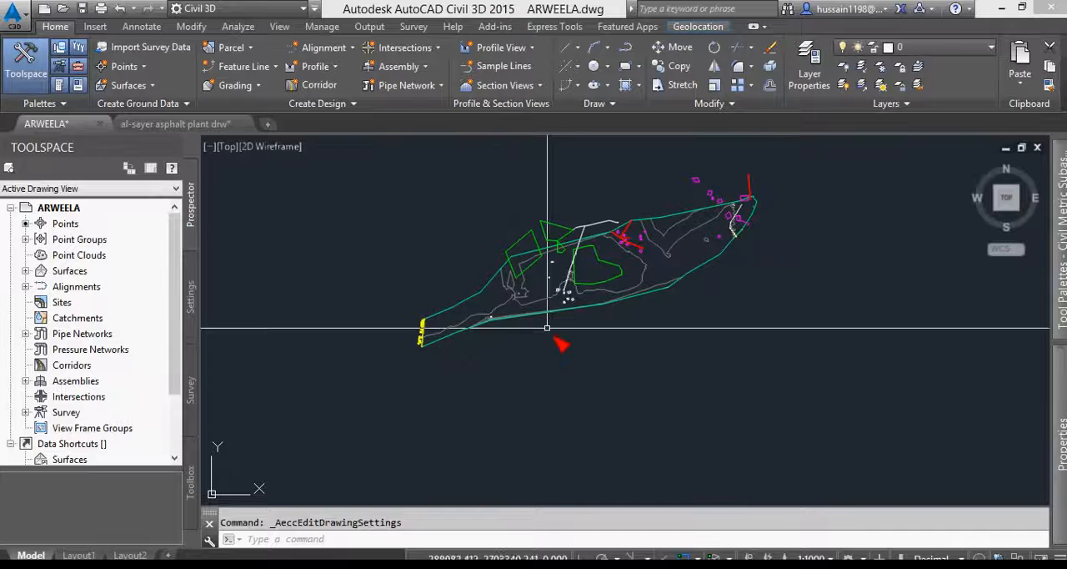
- Check in the drawing settings that the coordinate system is UTM-WGS 1984 datum, Zone 38 North, and accept the settings
{"action": "mouse_move", "coordinate": [453, 307]}
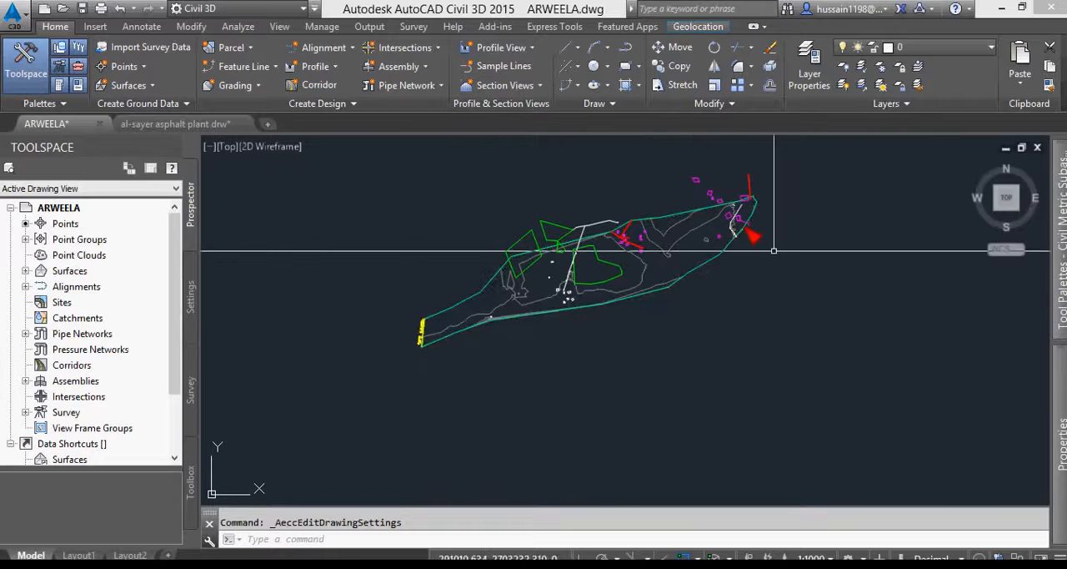
{"action": "left_click", "coordinate": [20, 23]}
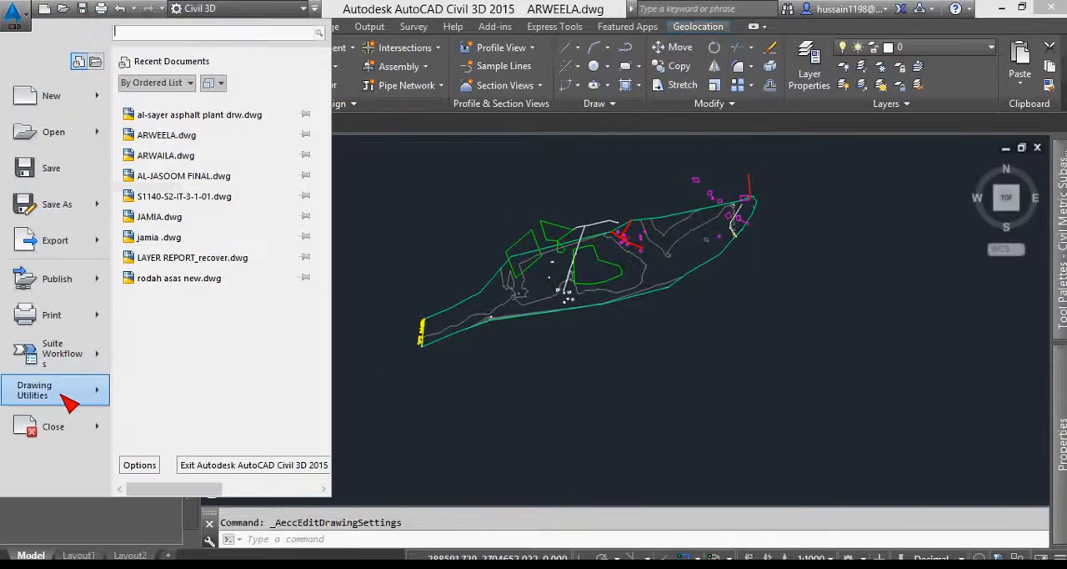
{"action": "left_click", "coordinate": [65, 400]}
{"action": "left_click", "coordinate": [167, 161]}
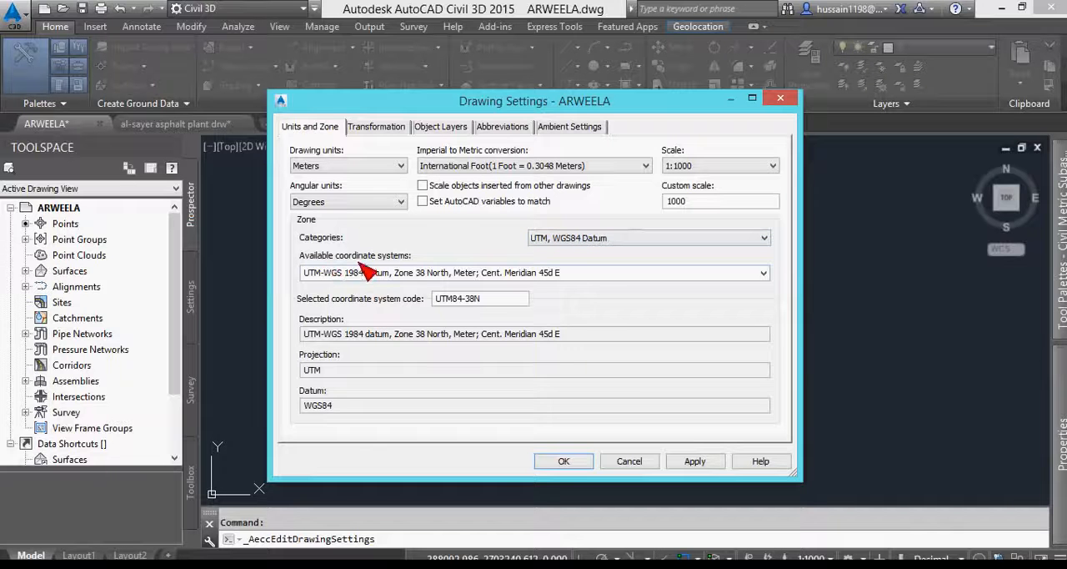
{"action": "left_click", "coordinate": [579, 277]}
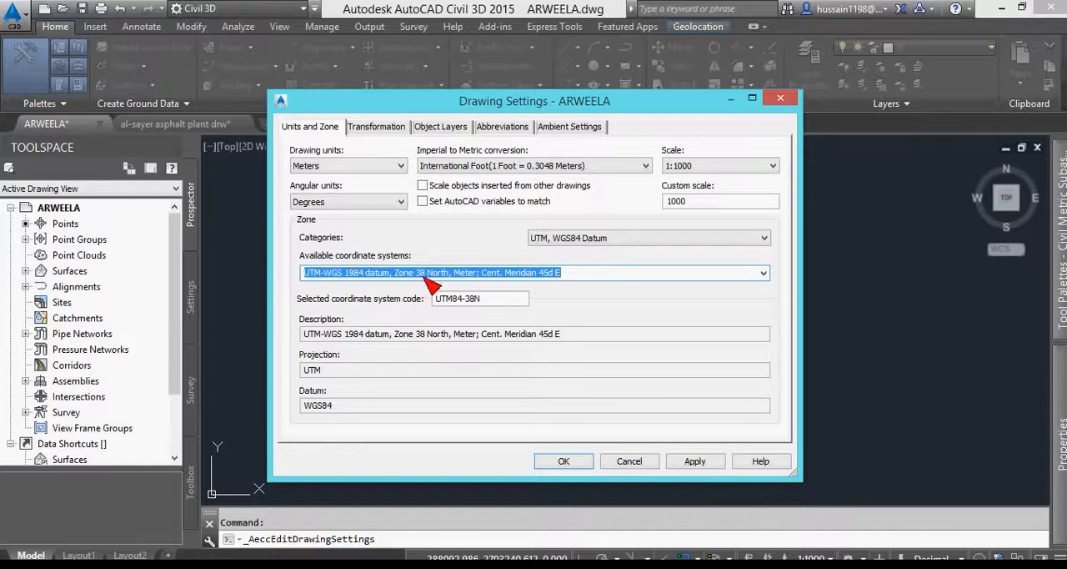
{"action": "left_click_drag", "start_coordinate": [395, 274], "coordinate": [445, 278]}
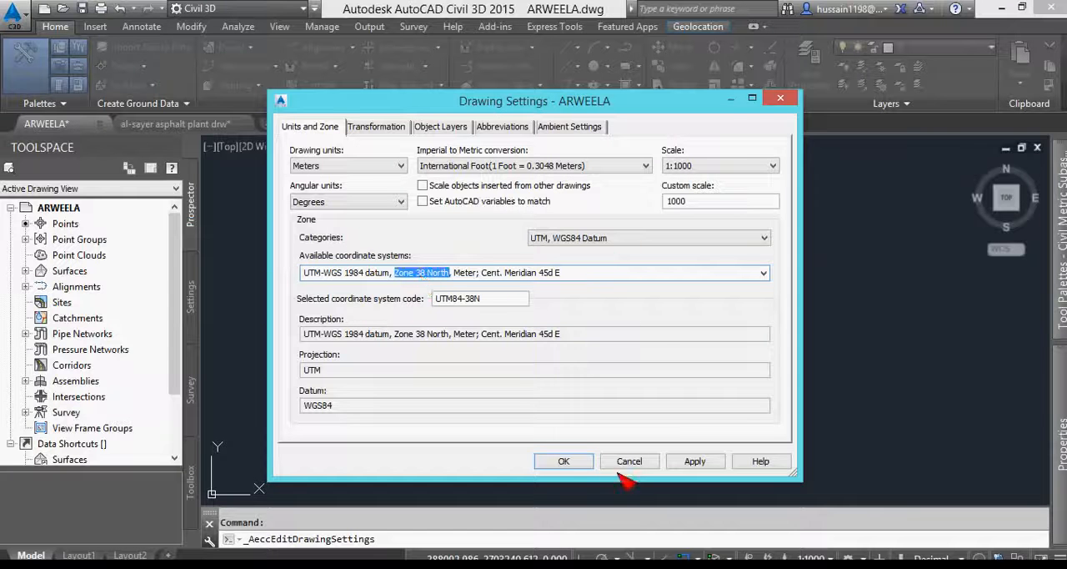
{"action": "left_click", "coordinate": [572, 273]}
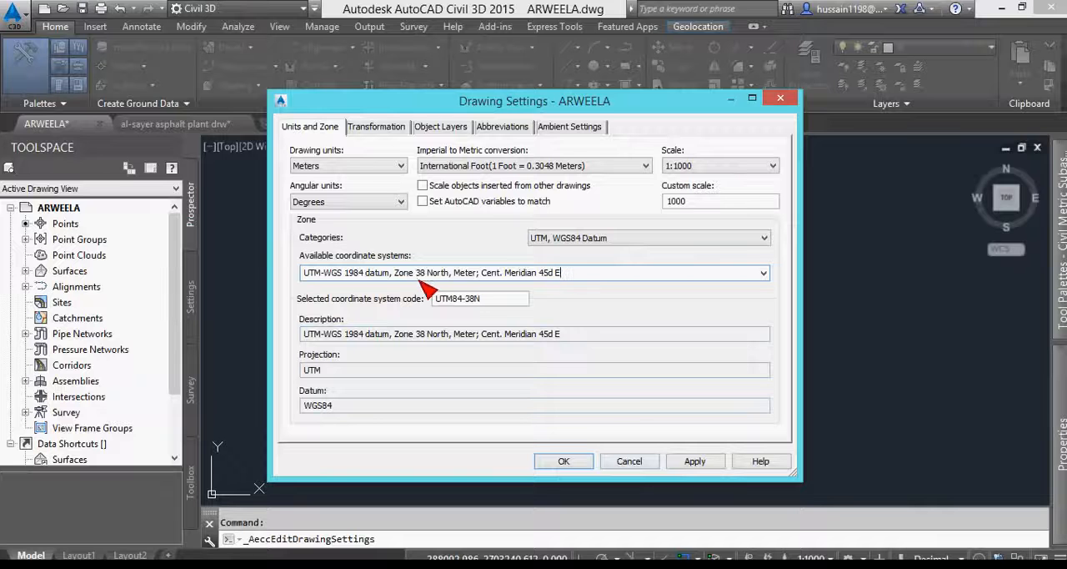
{"action": "left_click", "coordinate": [566, 462]}
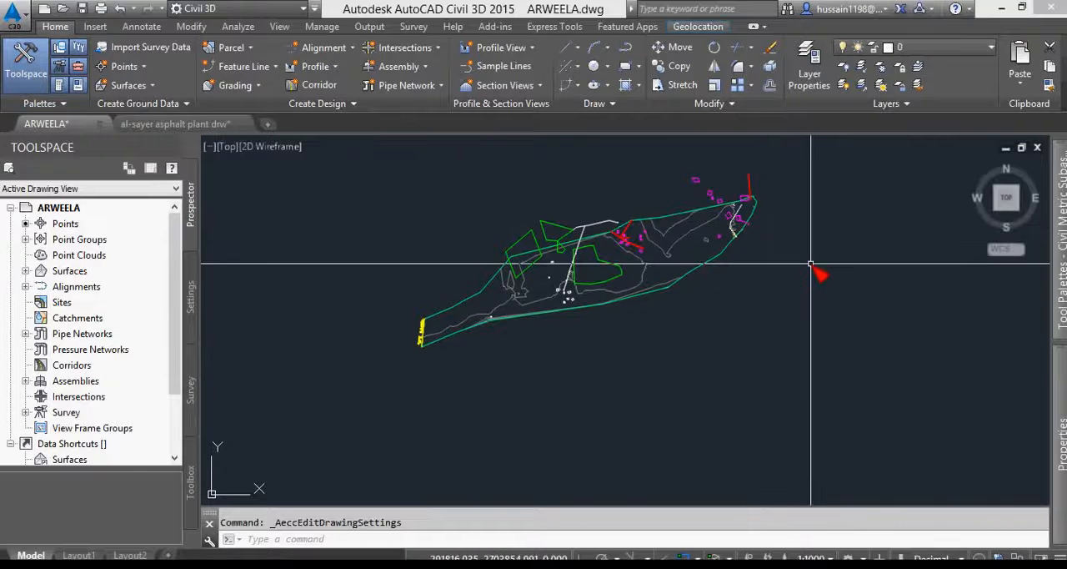
- View the signed-in Autodesk account's details, inspect the e-mail address, and close the user profile
{"action": "left_click", "coordinate": [884, 11]}
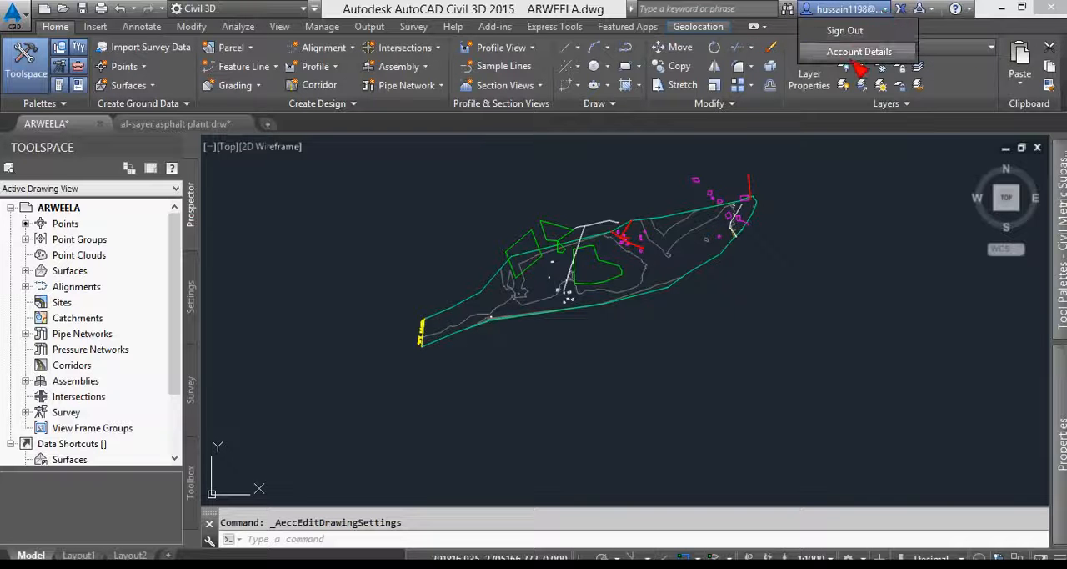
{"action": "left_click", "coordinate": [859, 52]}
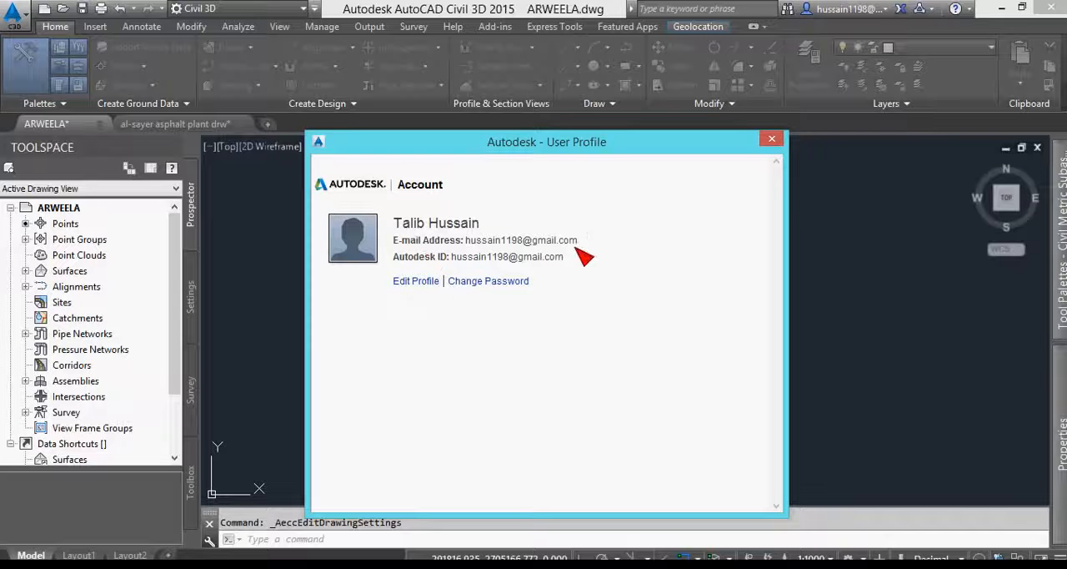
{"action": "left_click_drag", "start_coordinate": [582, 240], "coordinate": [482, 242]}
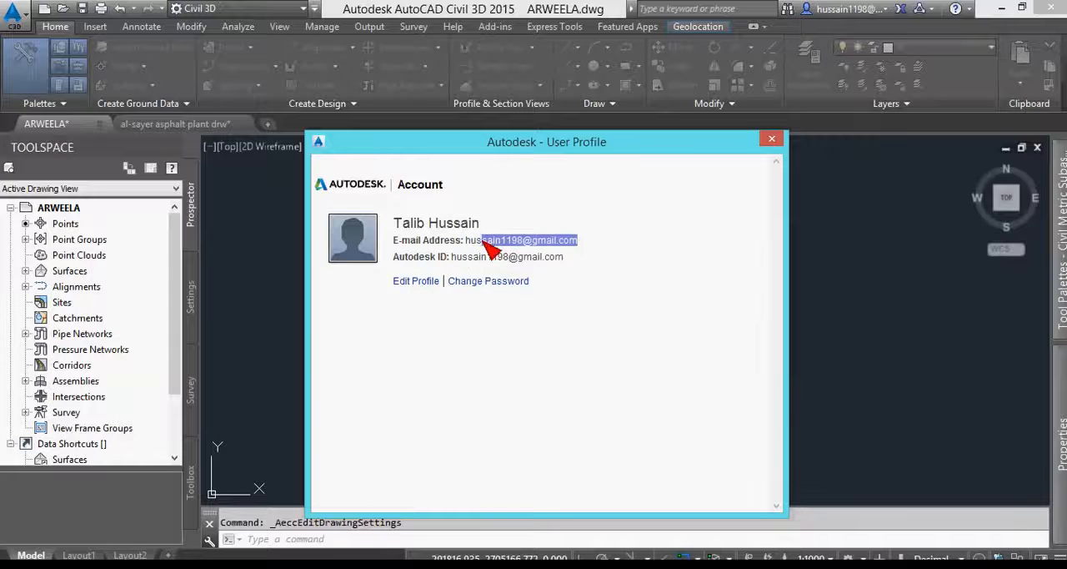
{"action": "left_click", "coordinate": [771, 142]}
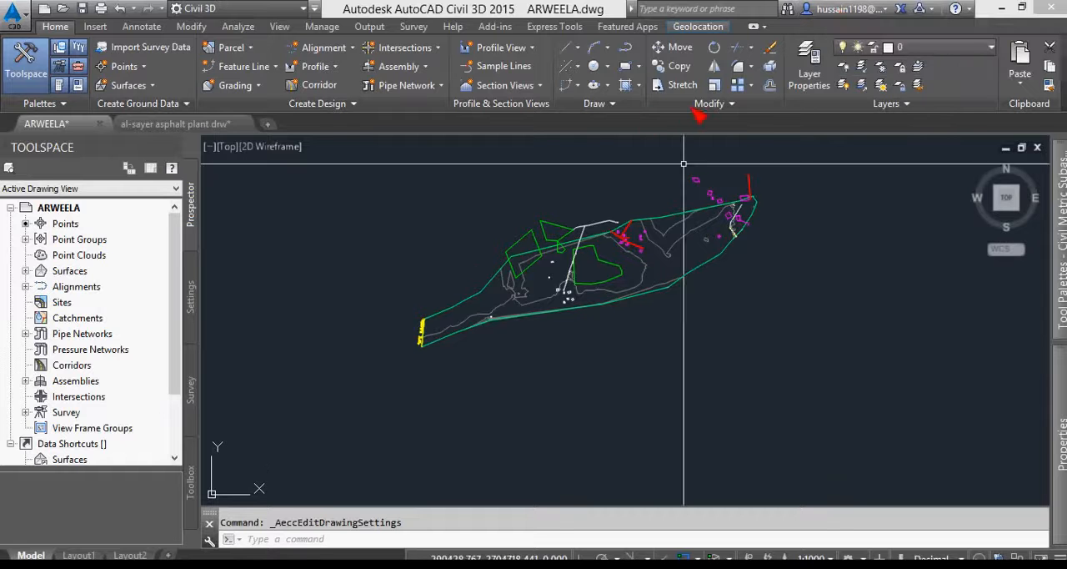
- Turn on the aerial online map behind the ARWEELA drawing
{"action": "left_click", "coordinate": [692, 28]}
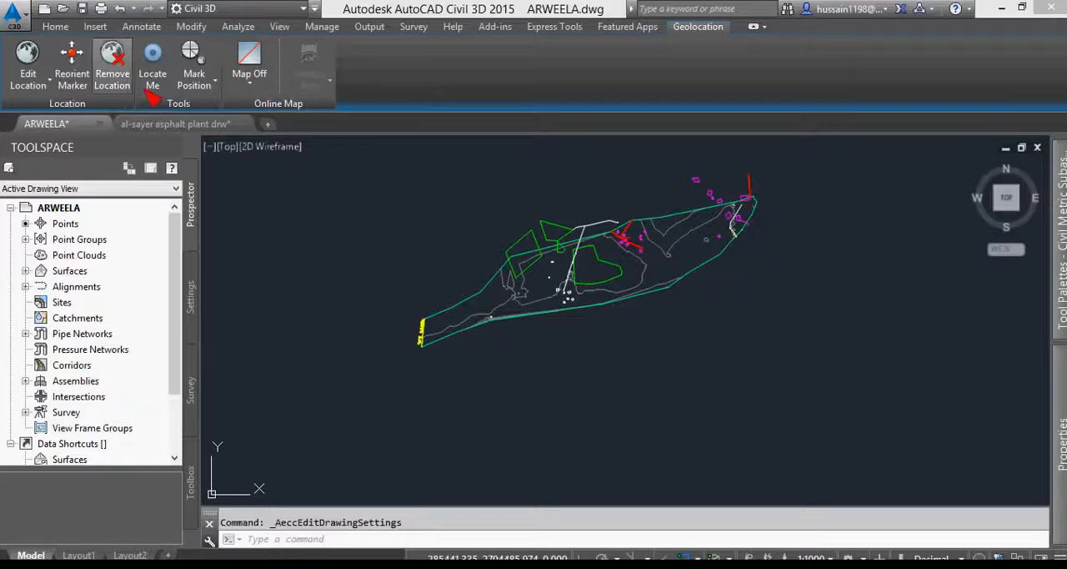
{"action": "left_click", "coordinate": [250, 85]}
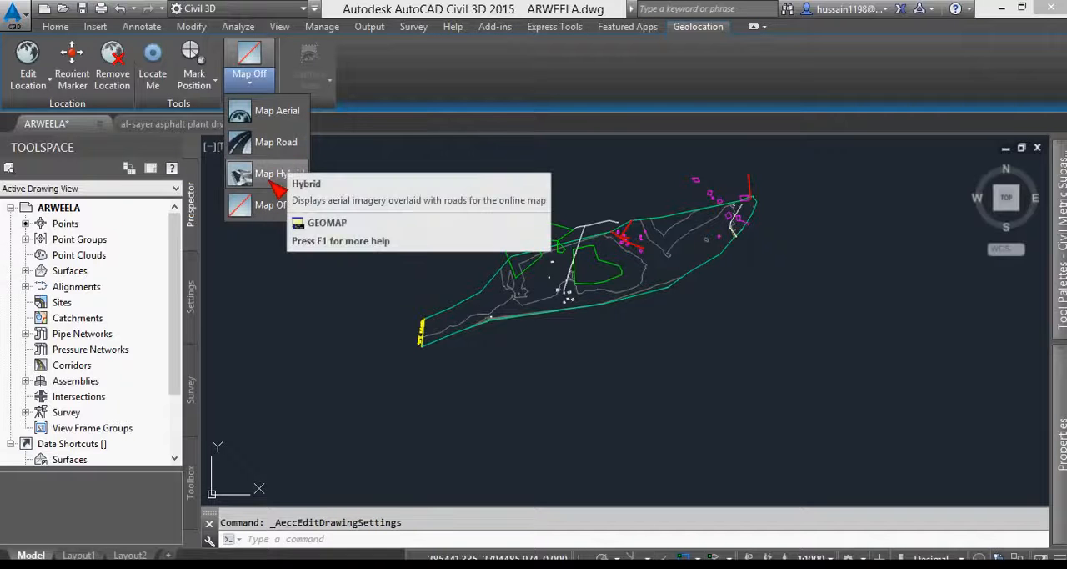
{"action": "left_click", "coordinate": [263, 115]}
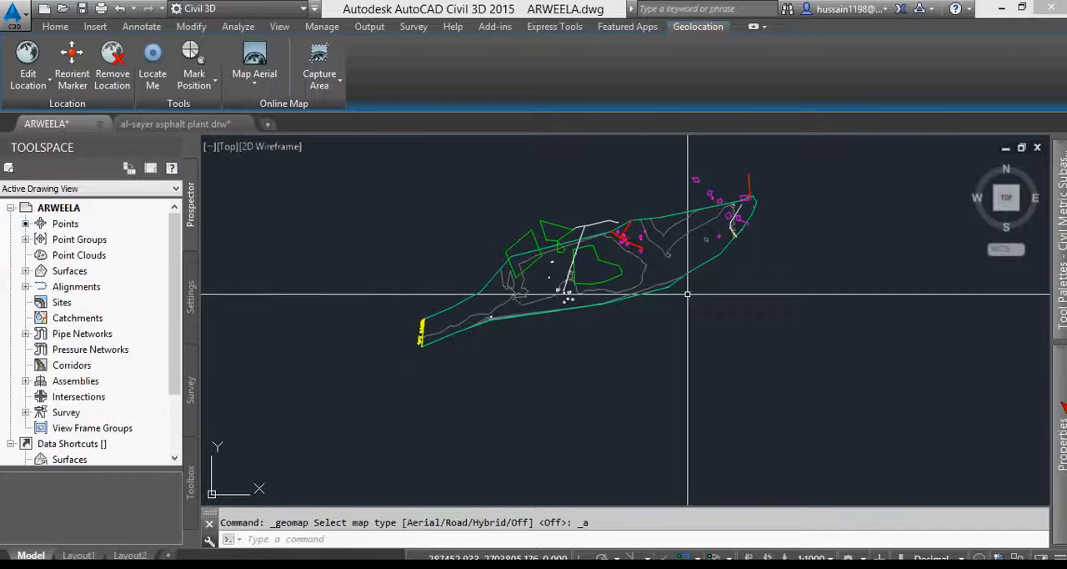
{"action": "mouse_move", "coordinate": [1061, 434]}
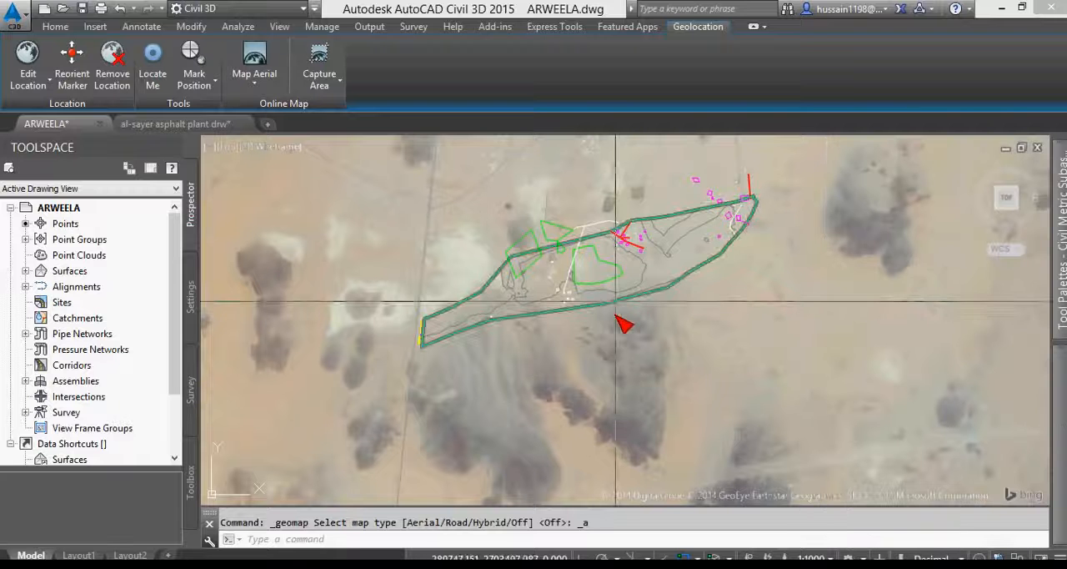
- Examine how the yellow western end of the boundary and the white building outlines line up with the aerial imagery
{"action": "scroll", "coordinate": [465, 334], "scroll_direction": "up", "scroll_amount": 2}
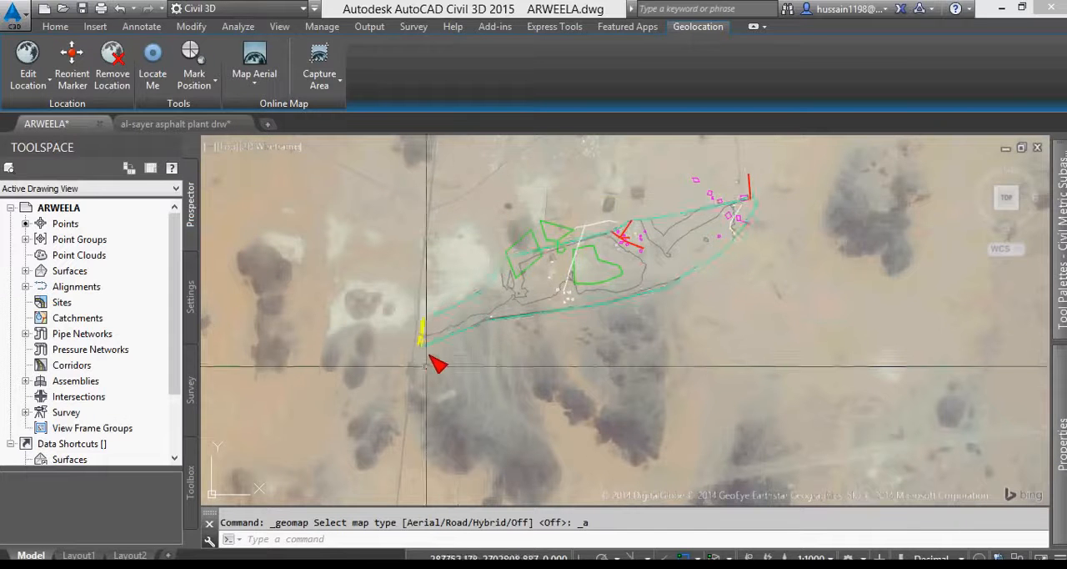
{"action": "scroll", "coordinate": [466, 334], "scroll_direction": "up", "scroll_amount": 2}
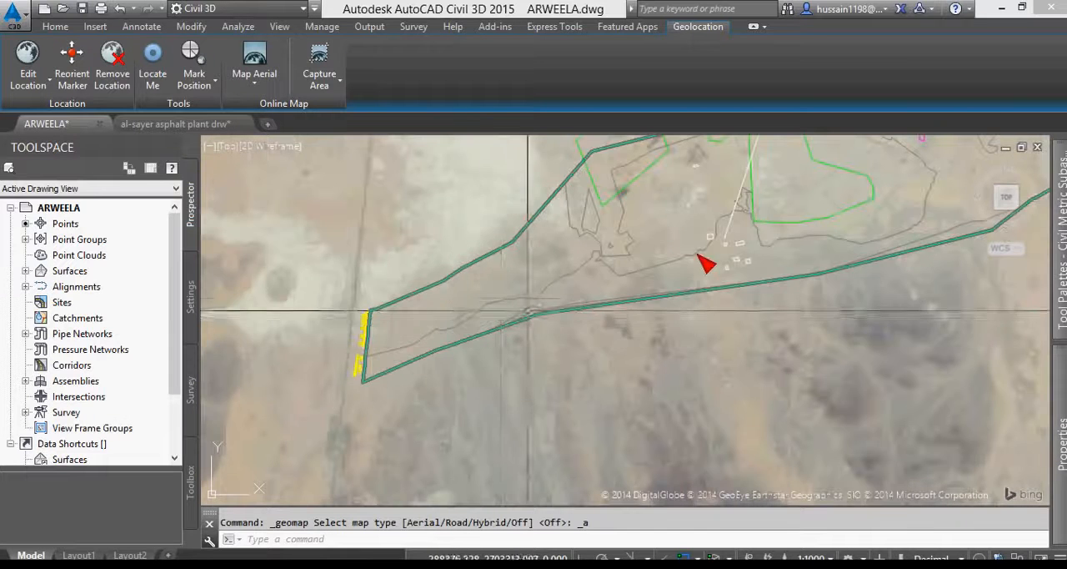
{"action": "scroll", "coordinate": [338, 337], "scroll_direction": "down", "scroll_amount": 2}
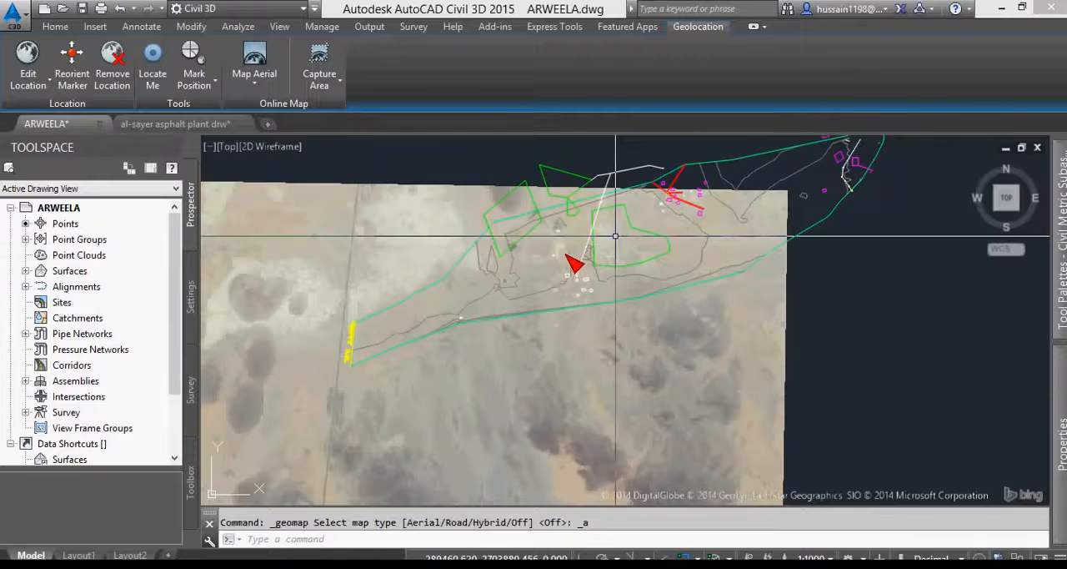
{"action": "scroll", "coordinate": [562, 255], "scroll_direction": "up", "scroll_amount": 2}
{"action": "scroll", "coordinate": [581, 287], "scroll_direction": "up", "scroll_amount": 2}
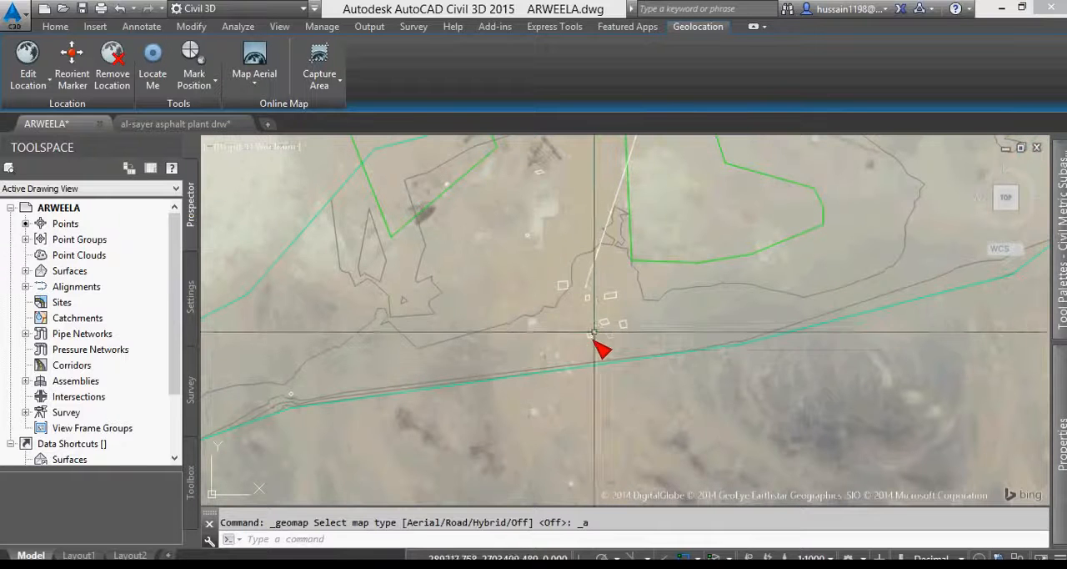
{"action": "scroll", "coordinate": [576, 296], "scroll_direction": "up", "scroll_amount": 3}
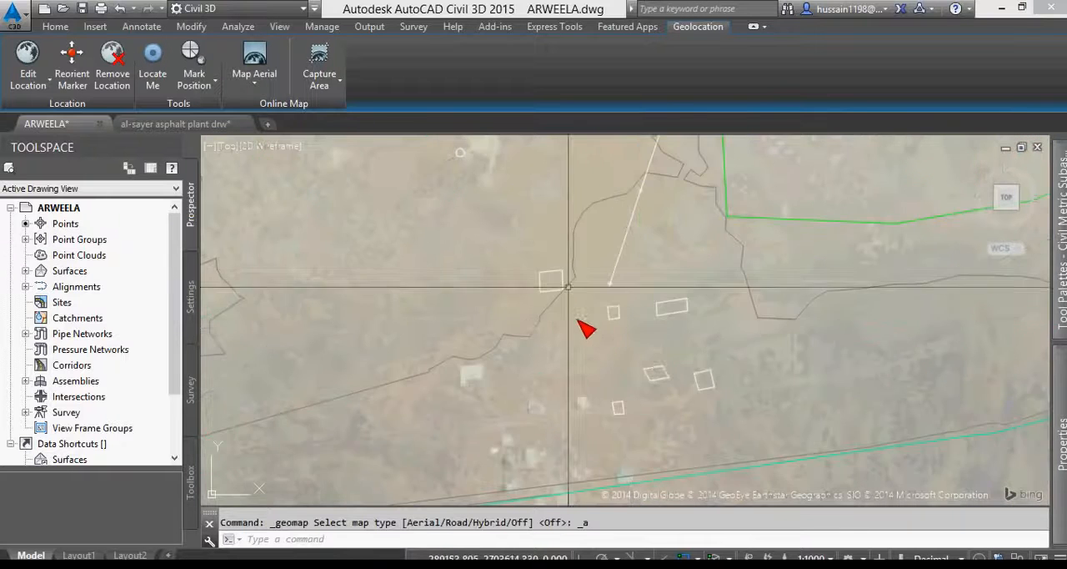
{"action": "scroll", "coordinate": [623, 421], "scroll_direction": "up", "scroll_amount": 4}
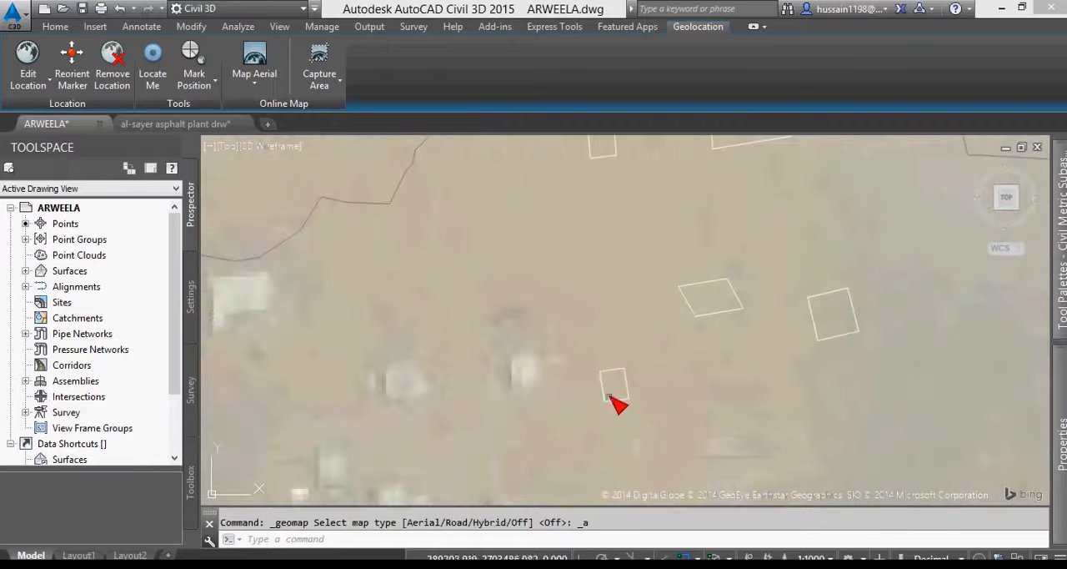
{"action": "scroll", "coordinate": [496, 396], "scroll_direction": "down", "scroll_amount": 3}
{"action": "scroll", "coordinate": [479, 367], "scroll_direction": "down", "scroll_amount": 5}
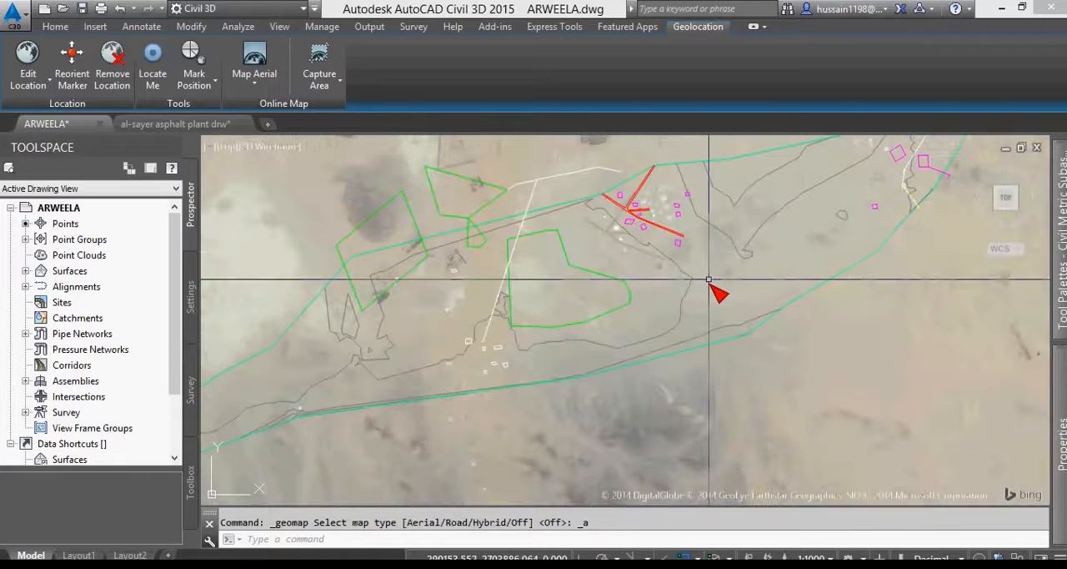
- Inspect the eastern end's red lines, magenta outlines and boundary against the aerial imagery, and review the whole site
{"action": "scroll", "coordinate": [766, 269], "scroll_direction": "down", "scroll_amount": 3}
{"action": "scroll", "coordinate": [758, 264], "scroll_direction": "up", "scroll_amount": 5}
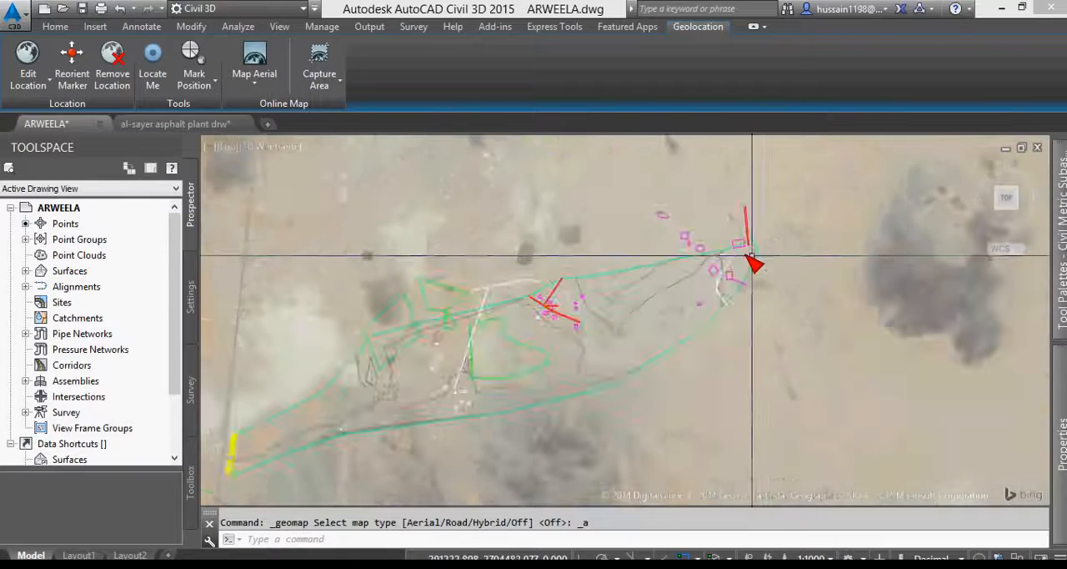
{"action": "scroll", "coordinate": [734, 272], "scroll_direction": "down", "scroll_amount": 3}
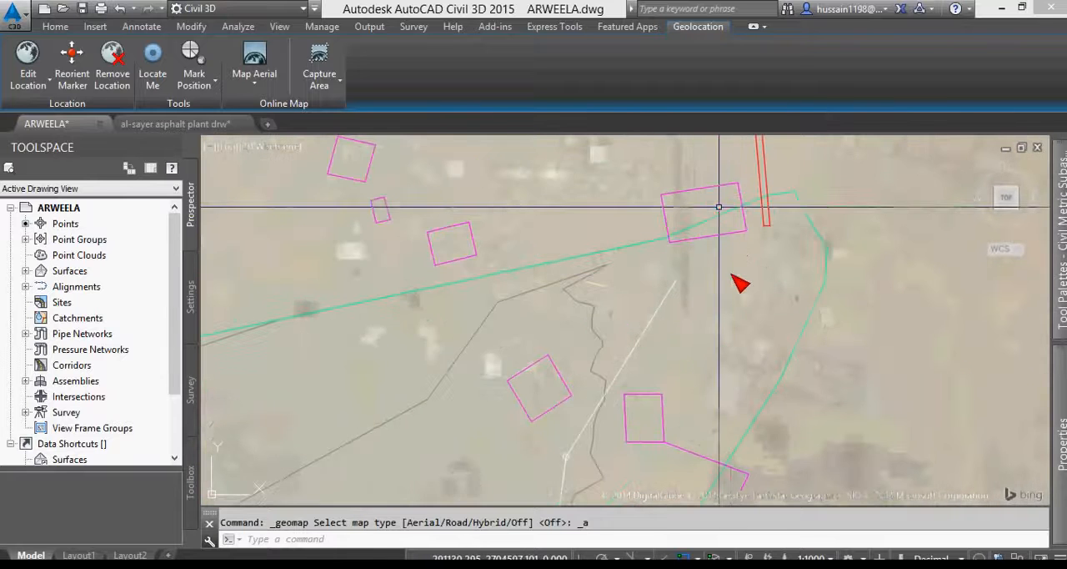
{"action": "scroll", "coordinate": [742, 258], "scroll_direction": "up", "scroll_amount": 3}
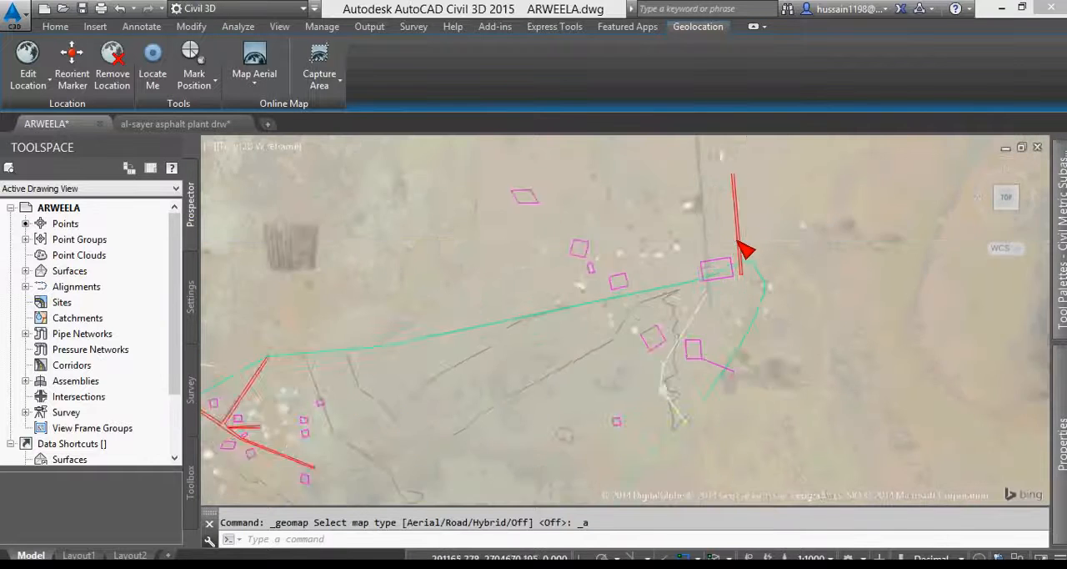
{"action": "scroll", "coordinate": [751, 252], "scroll_direction": "down", "scroll_amount": 3}
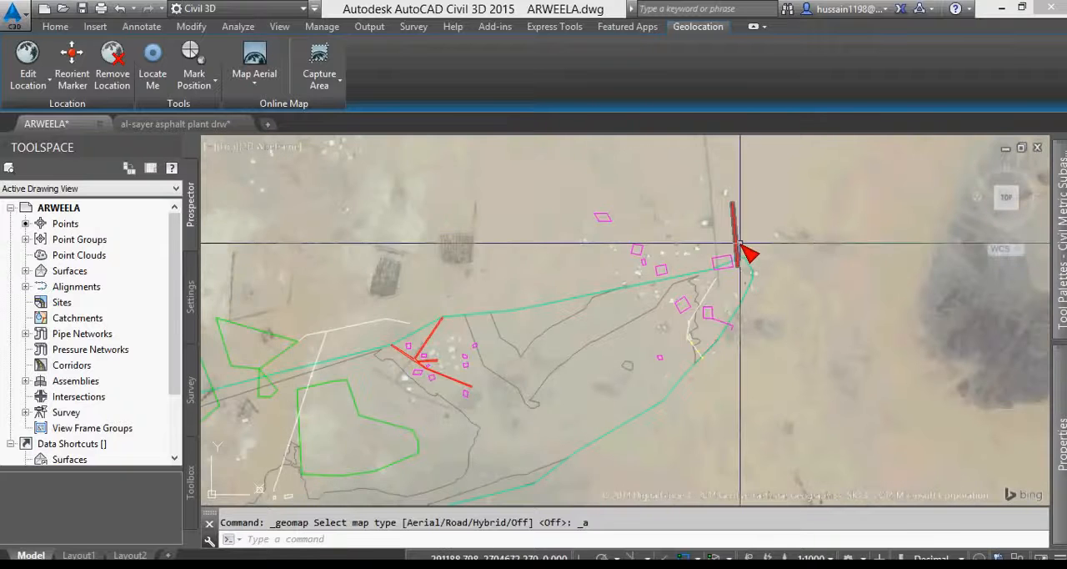
{"action": "scroll", "coordinate": [744, 249], "scroll_direction": "down", "scroll_amount": 3}
{"action": "scroll", "coordinate": [745, 252], "scroll_direction": "up", "scroll_amount": 3}
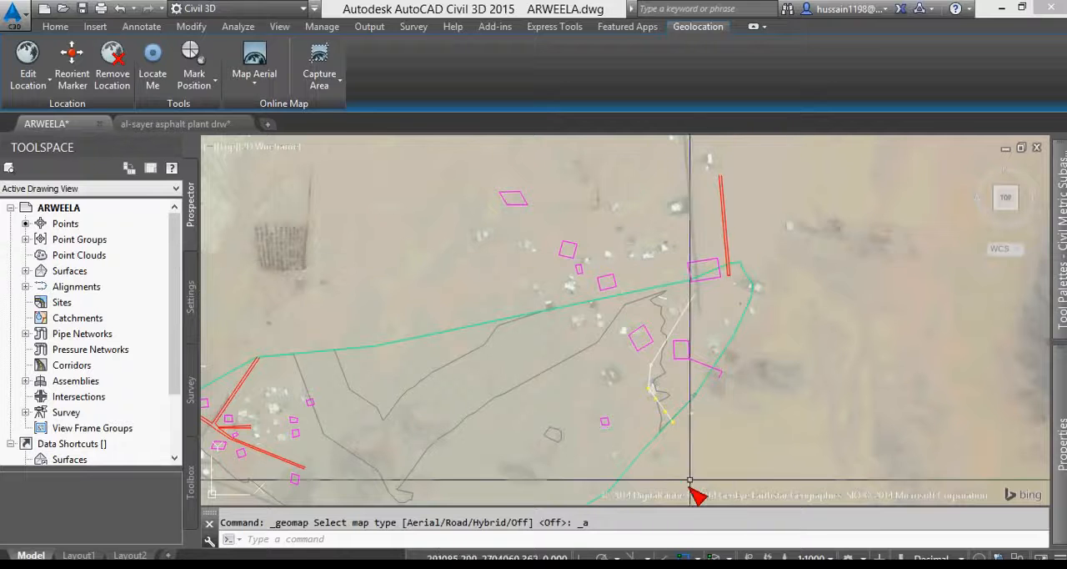
{"action": "scroll", "coordinate": [596, 442], "scroll_direction": "up", "scroll_amount": 3}
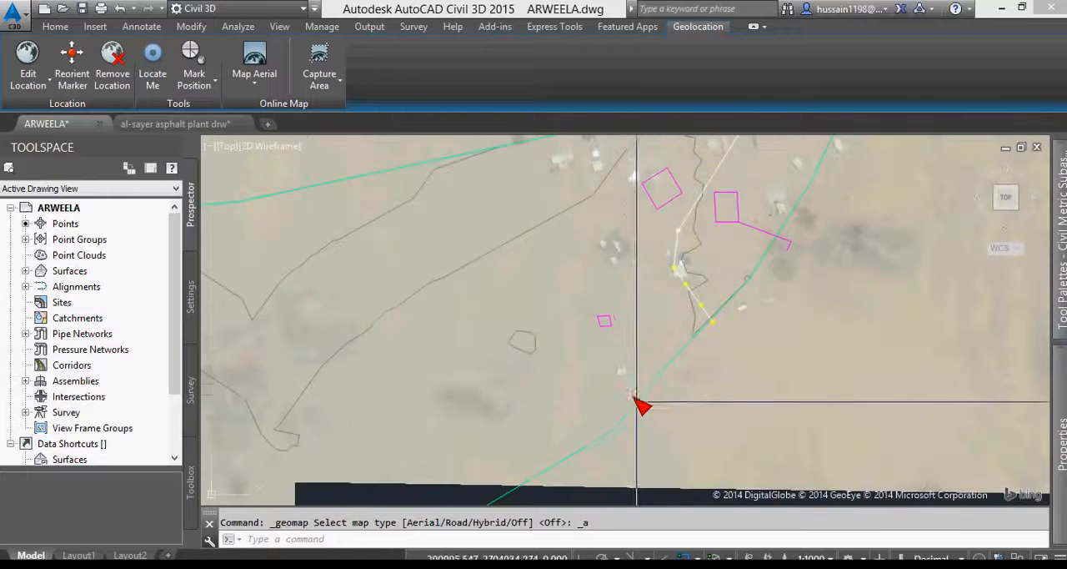
{"action": "scroll", "coordinate": [628, 389], "scroll_direction": "up", "scroll_amount": 2}
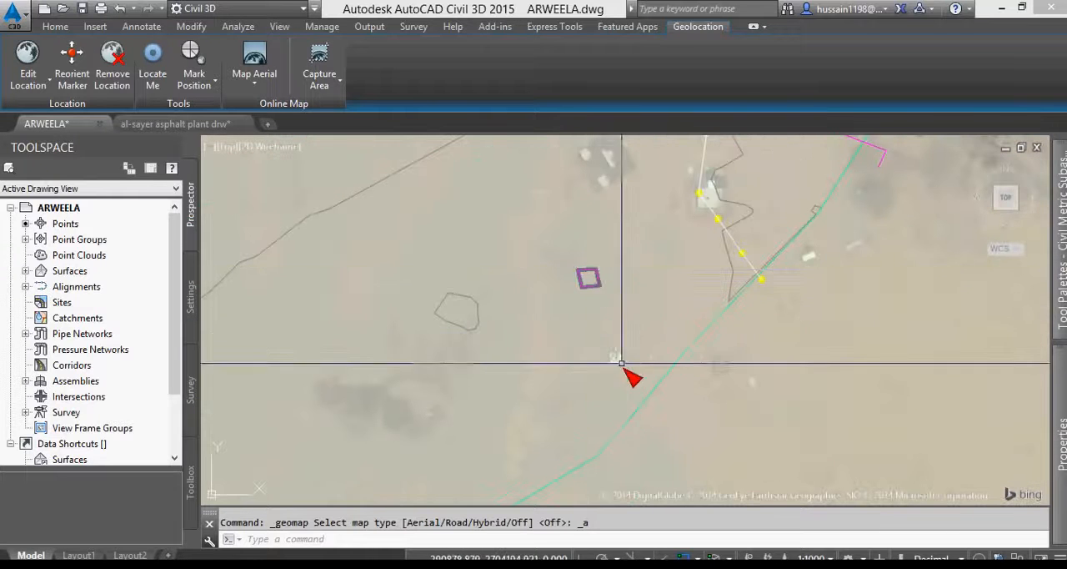
{"action": "scroll", "coordinate": [640, 375], "scroll_direction": "down", "scroll_amount": 4}
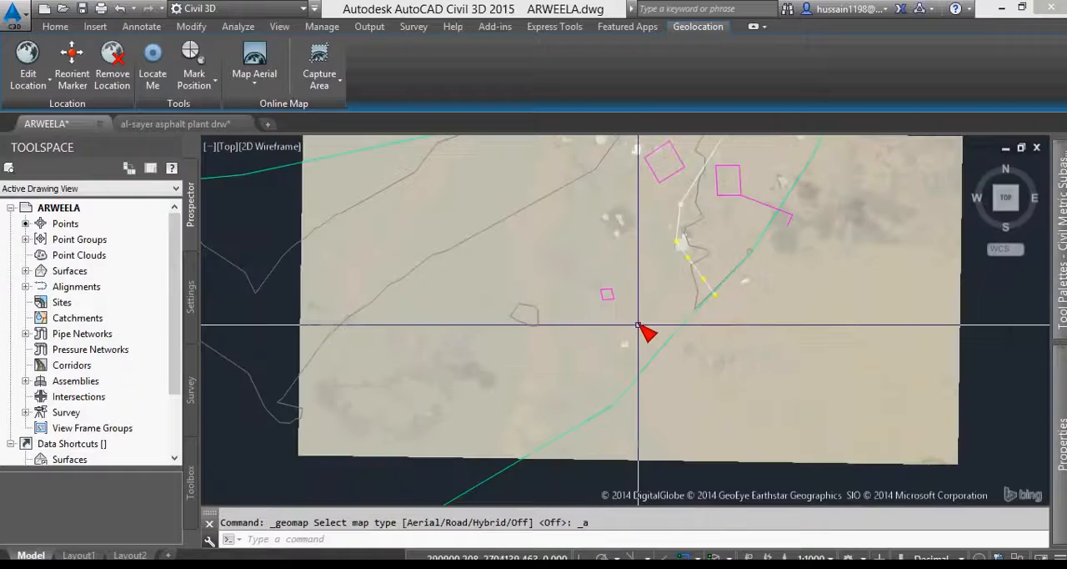
{"action": "scroll", "coordinate": [633, 256], "scroll_direction": "down", "scroll_amount": 2}
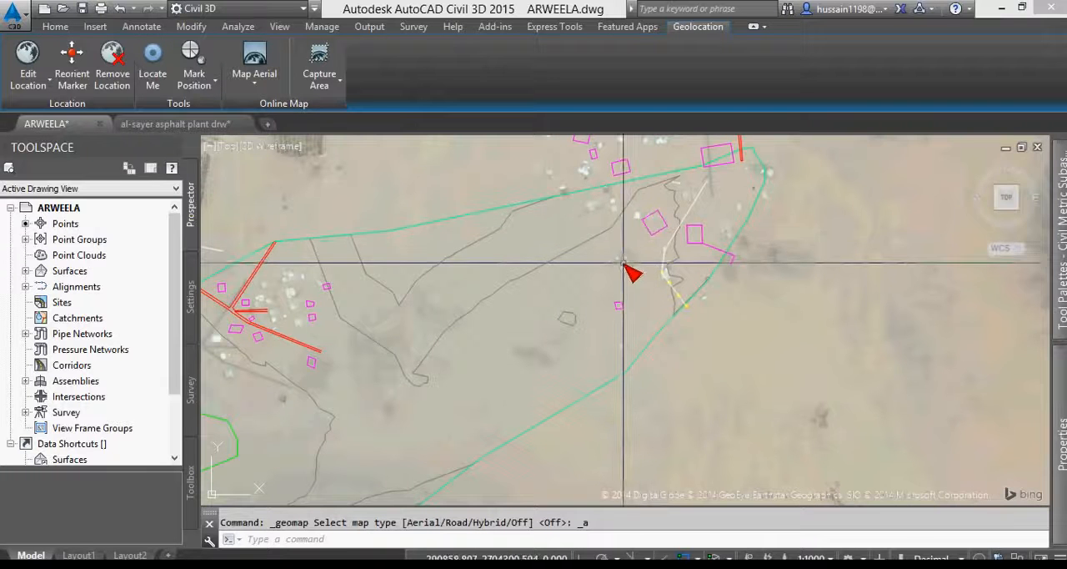
{"action": "scroll", "coordinate": [729, 257], "scroll_direction": "down", "scroll_amount": 2}
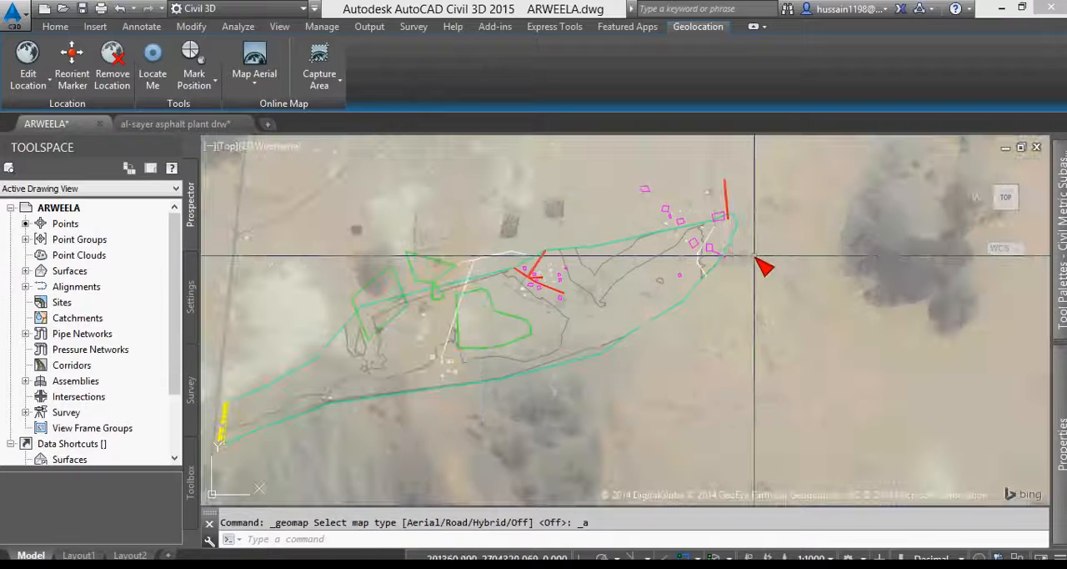
{"action": "scroll", "coordinate": [753, 265], "scroll_direction": "down", "scroll_amount": 2}
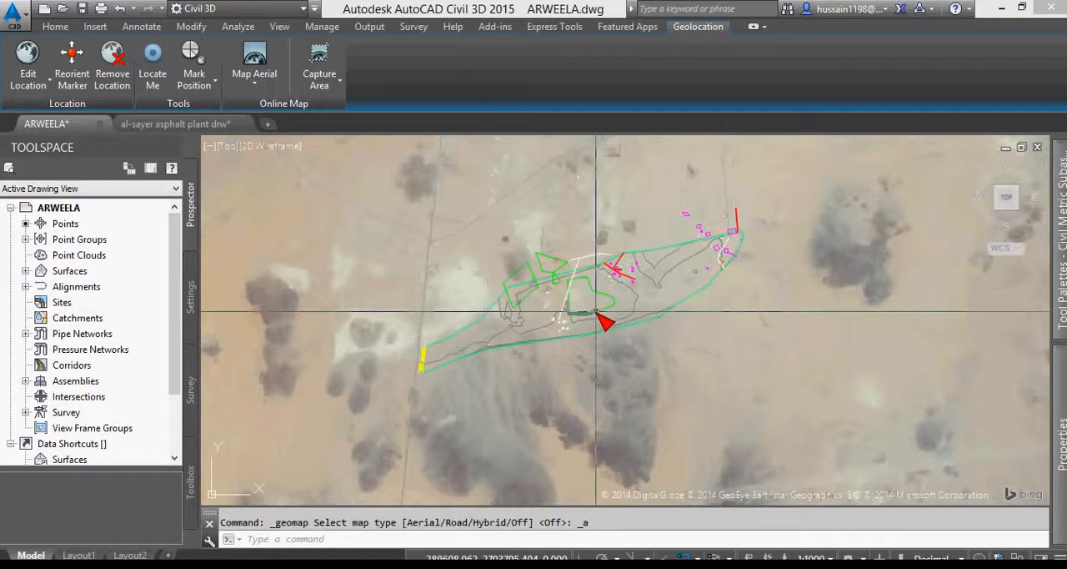
{"action": "scroll", "coordinate": [595, 313], "scroll_direction": "up", "scroll_amount": 2}
{"action": "scroll", "coordinate": [621, 315], "scroll_direction": "down", "scroll_amount": 2}
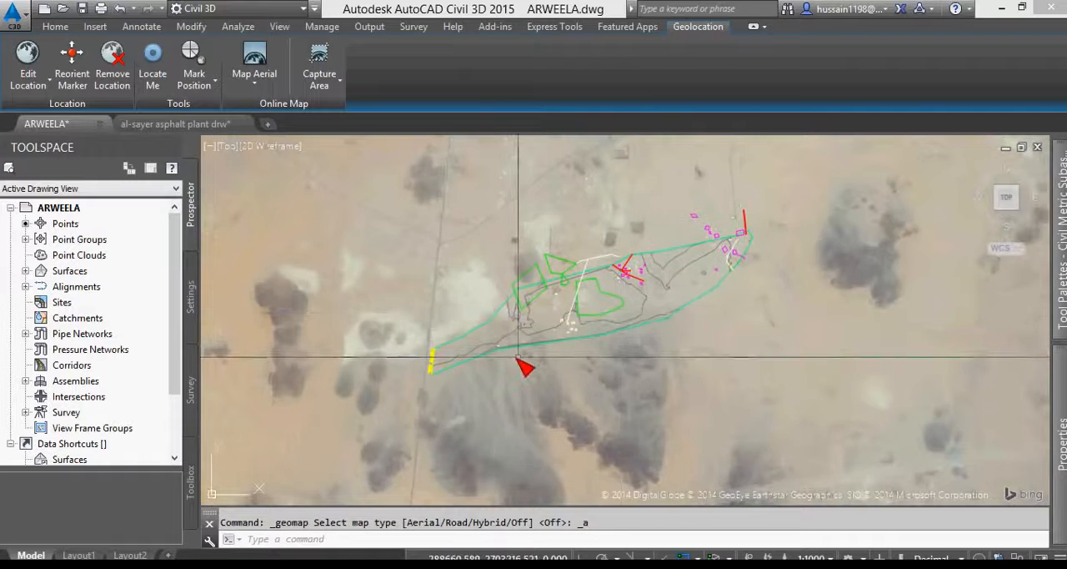
{"action": "scroll", "coordinate": [506, 341], "scroll_direction": "up", "scroll_amount": 2}
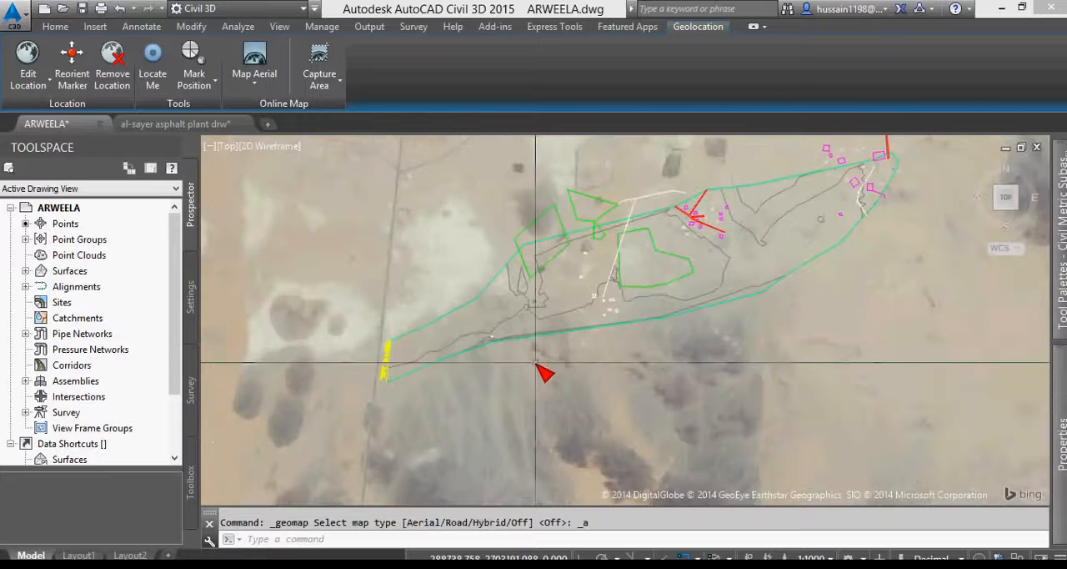
- Select all of the ARWEELA site linework, from the red lines in the east to the yellow western end, for the Align command
{"action": "scroll", "coordinate": [543, 367], "scroll_direction": "down", "scroll_amount": 2}
{"action": "scroll", "coordinate": [782, 213], "scroll_direction": "up", "scroll_amount": 2}
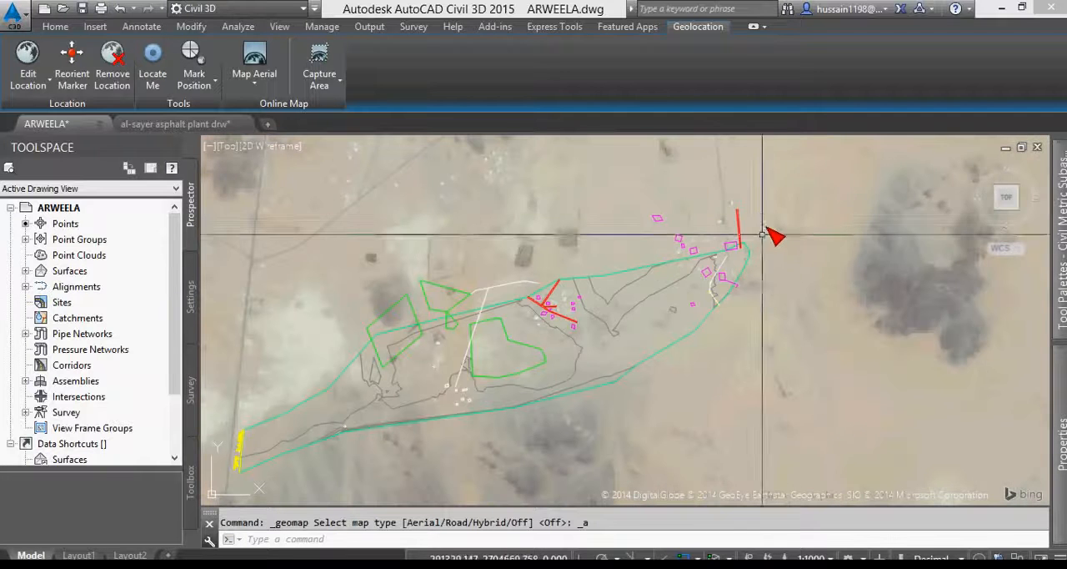
{"action": "left_click", "coordinate": [771, 181]}
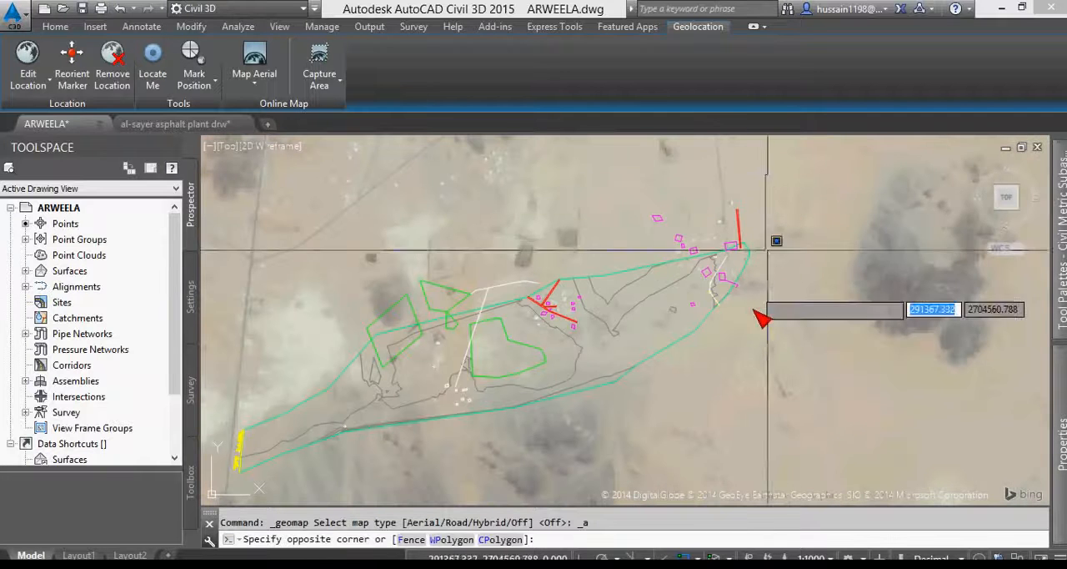
{"action": "scroll", "coordinate": [722, 365], "scroll_direction": "down", "scroll_amount": 2}
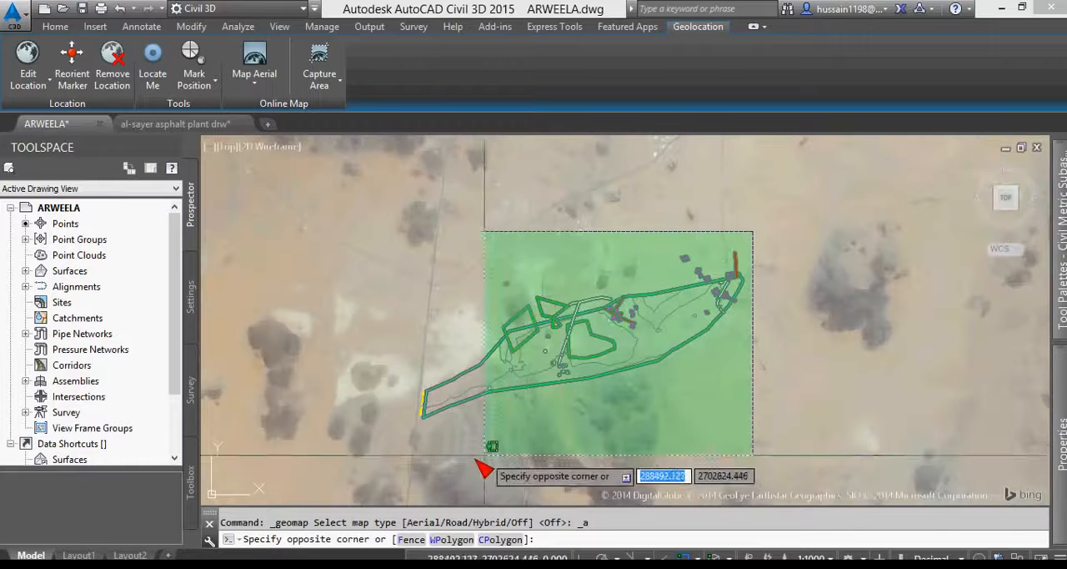
{"action": "left_click", "coordinate": [371, 469]}
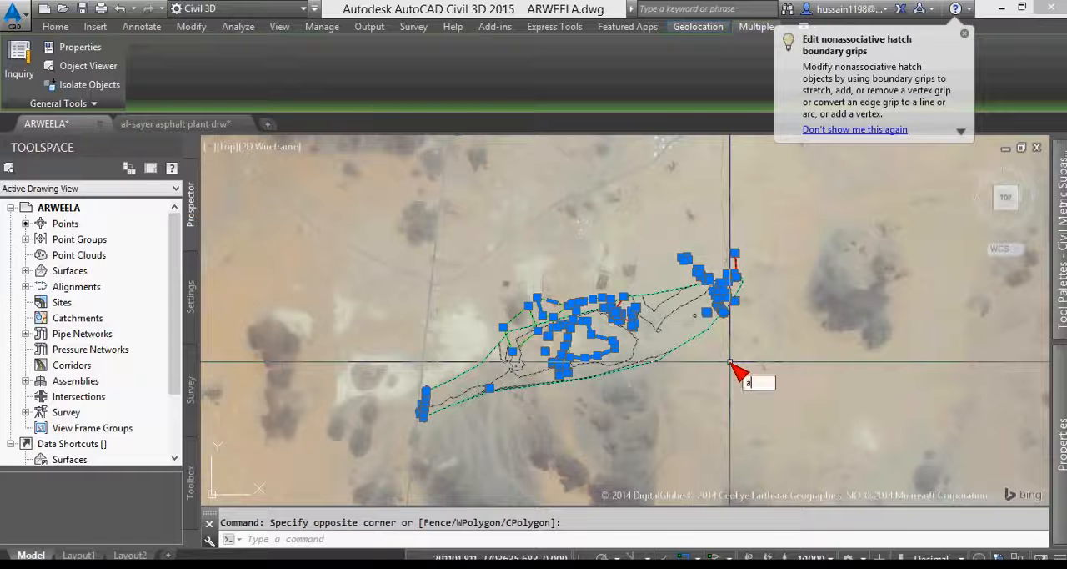
{"action": "type", "text": "l"}
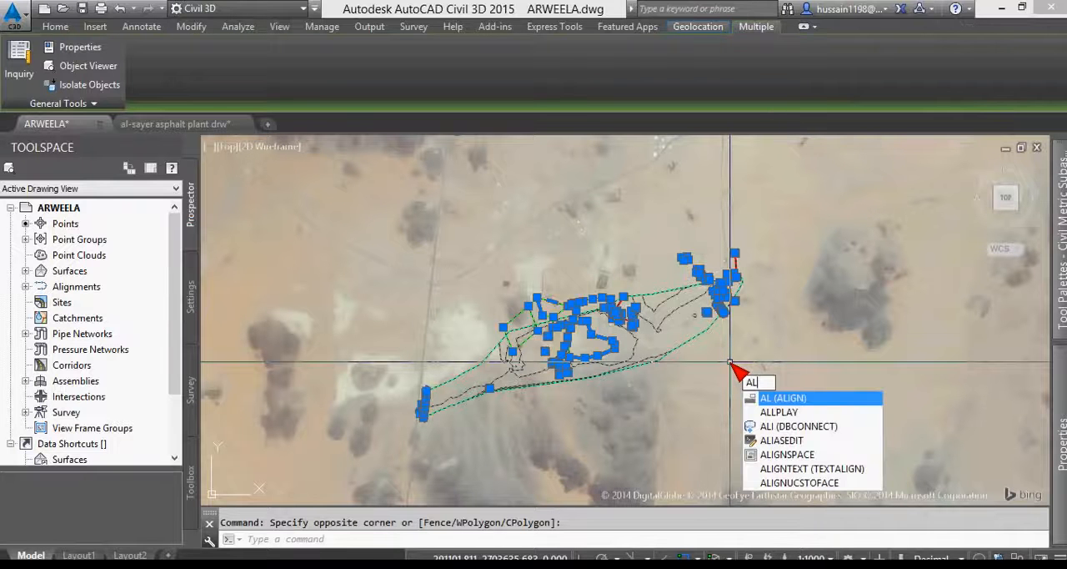
{"action": "key", "text": "Return"}
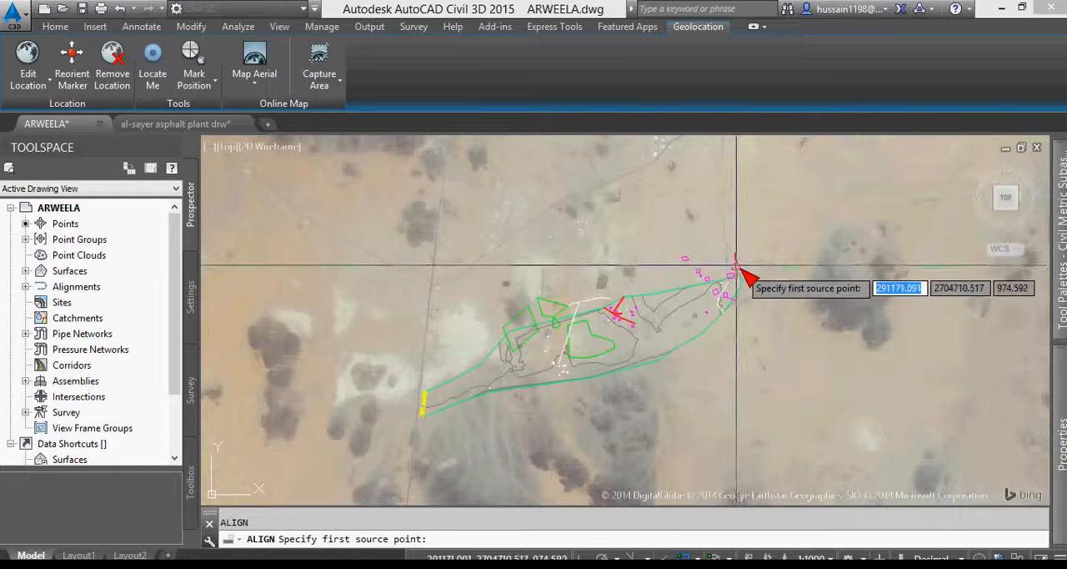
- Set the first alignment pair from the tilted magenta square's western corner to the dark walled compound's western corner in the imagery
{"action": "scroll", "coordinate": [745, 276], "scroll_direction": "up", "scroll_amount": 4}
{"action": "scroll", "coordinate": [740, 269], "scroll_direction": "down", "scroll_amount": 2}
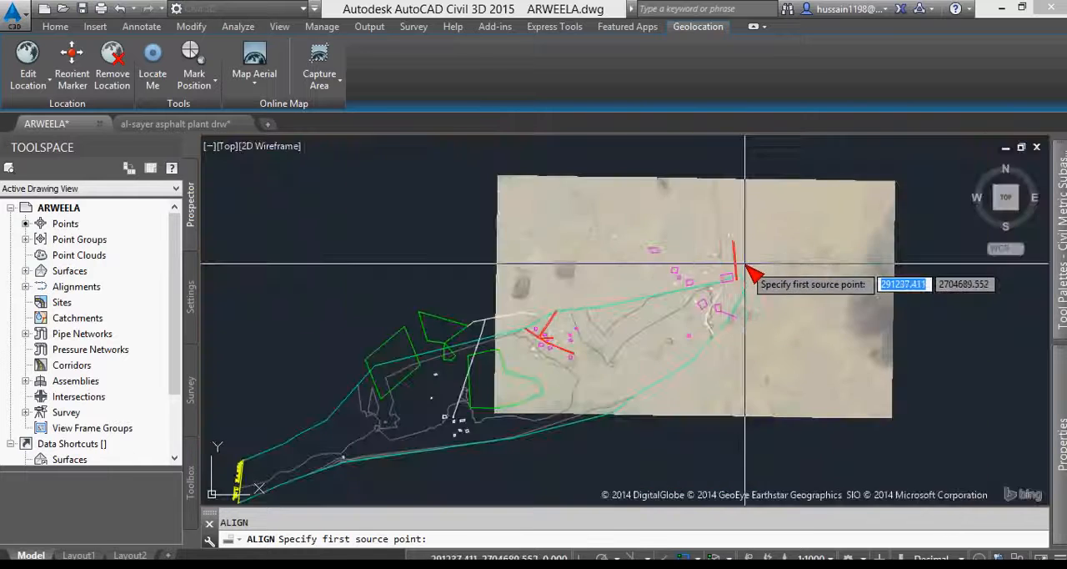
{"action": "scroll", "coordinate": [734, 300], "scroll_direction": "up", "scroll_amount": 4}
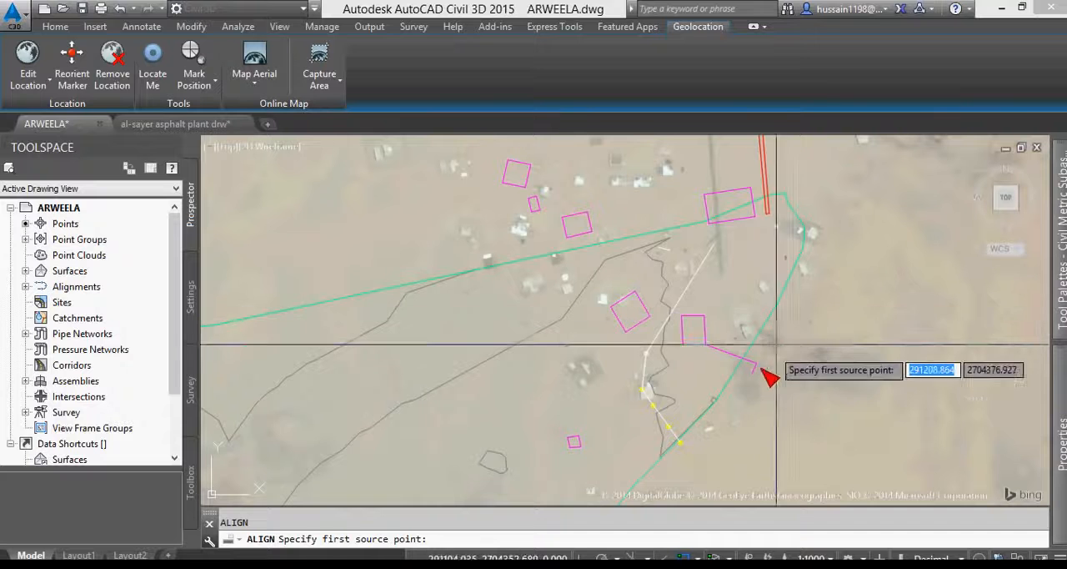
{"action": "scroll", "coordinate": [617, 471], "scroll_direction": "up", "scroll_amount": 2}
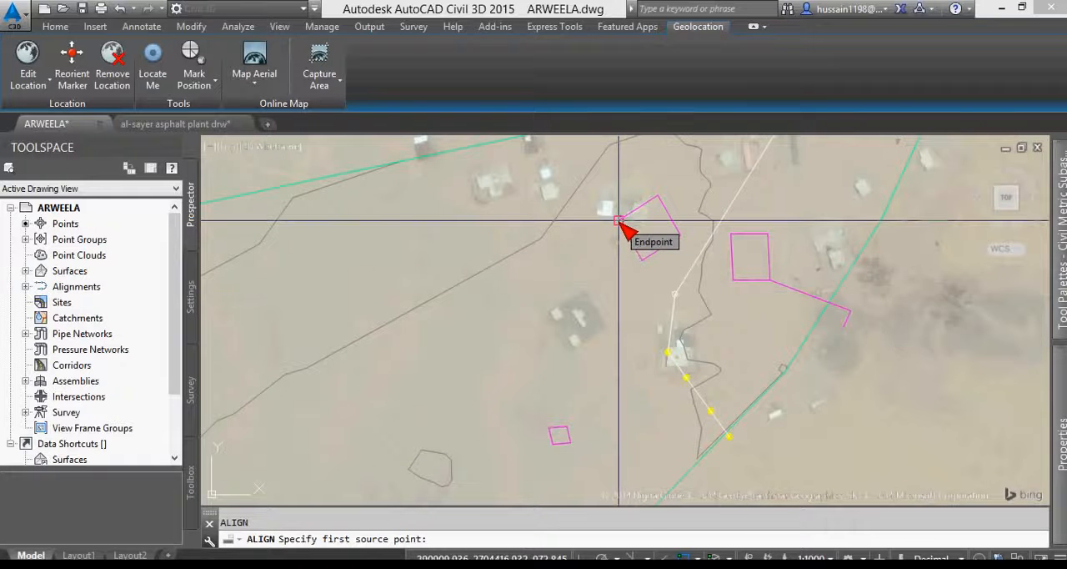
{"action": "left_click", "coordinate": [619, 221]}
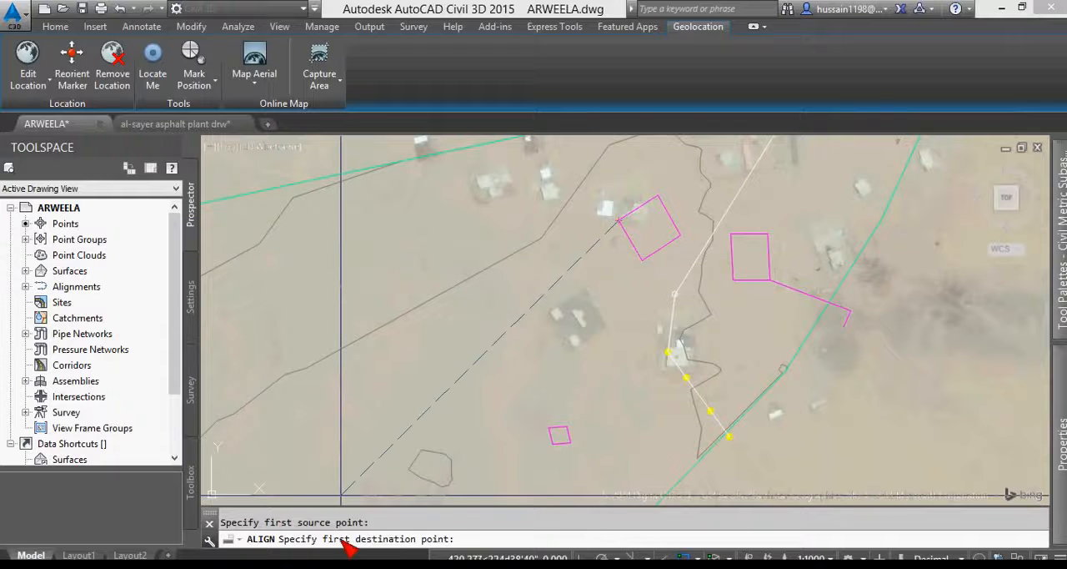
{"action": "scroll", "coordinate": [600, 298], "scroll_direction": "up", "scroll_amount": 2}
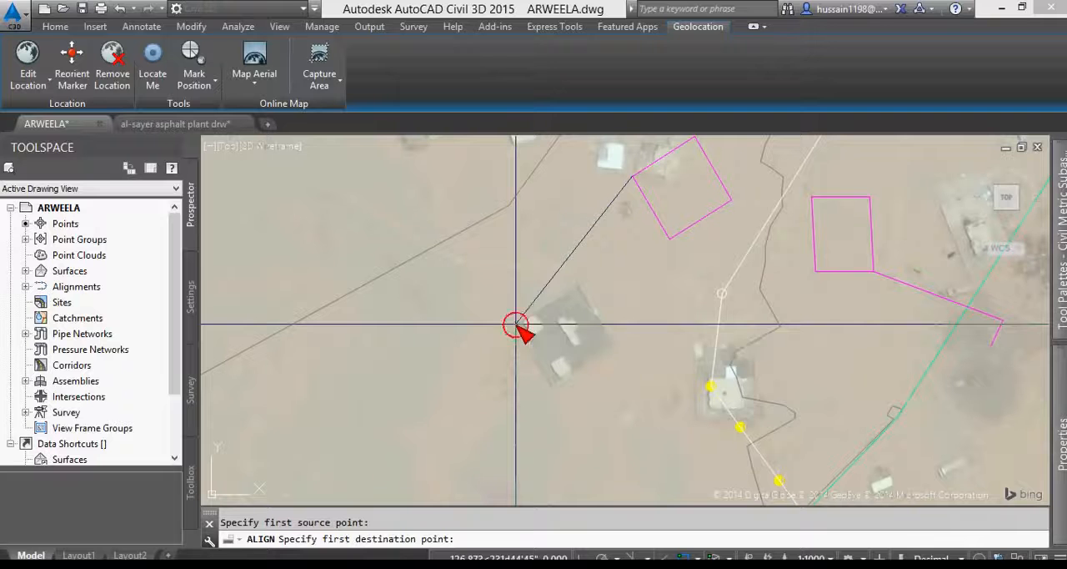
{"action": "left_click", "coordinate": [517, 324]}
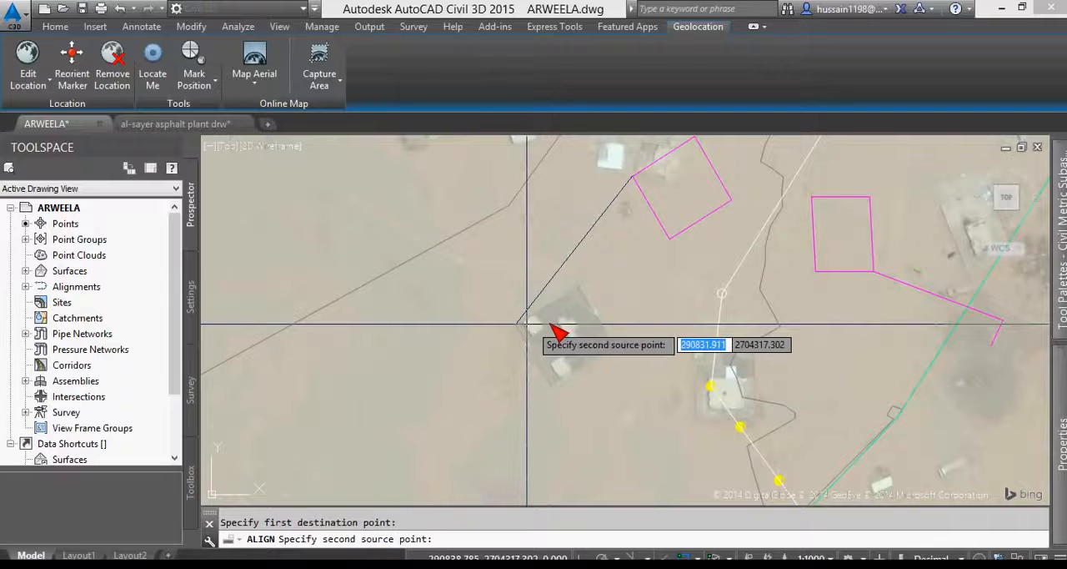
- Pair the magenta square's southern corner with the compound's southern corner and complete the alignment without scaling the objects
{"action": "left_click", "coordinate": [667, 243]}
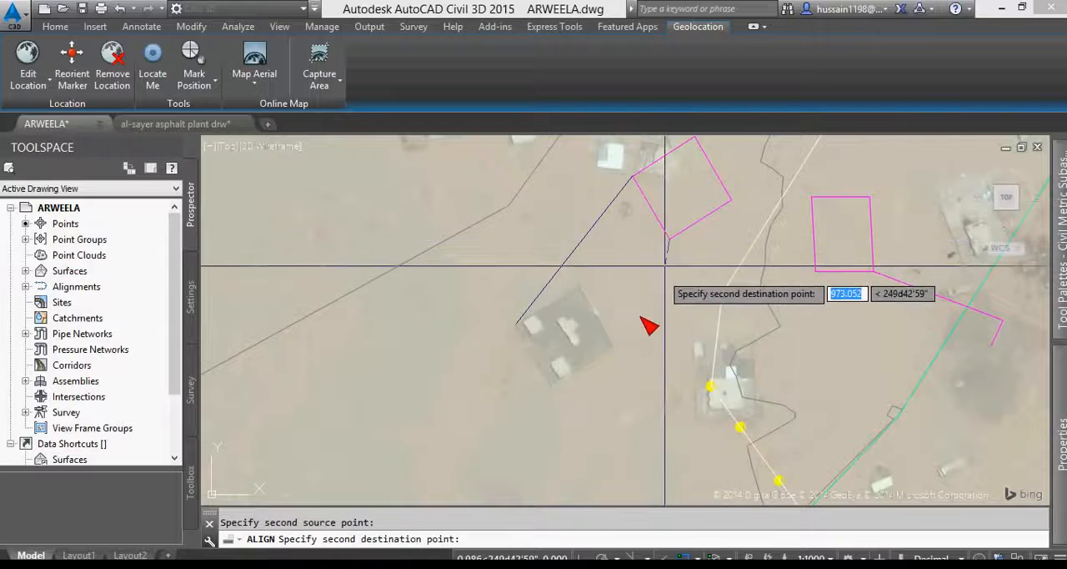
{"action": "left_click", "coordinate": [554, 387]}
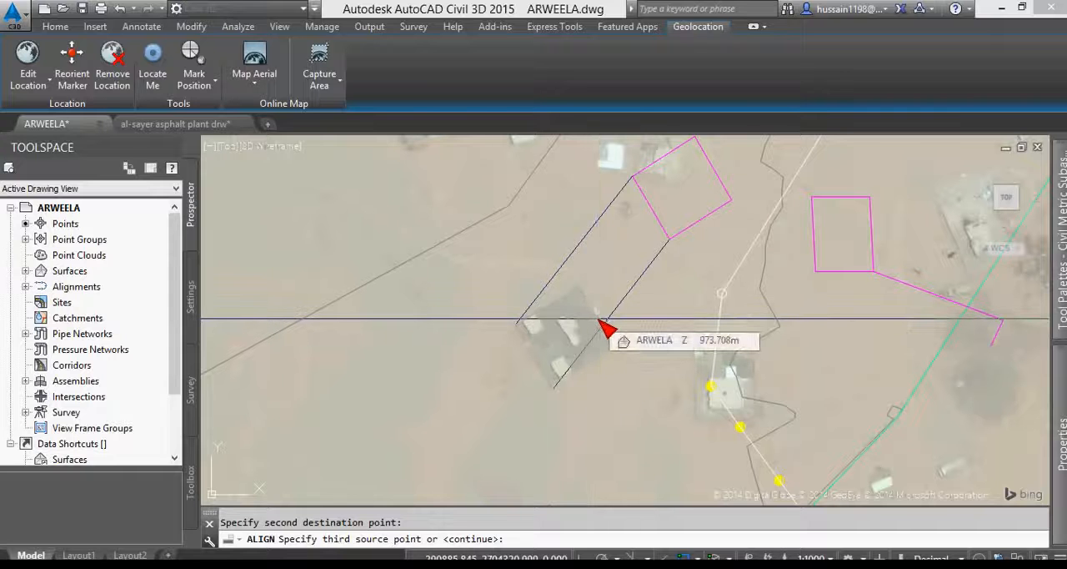
{"action": "key", "text": "Return"}
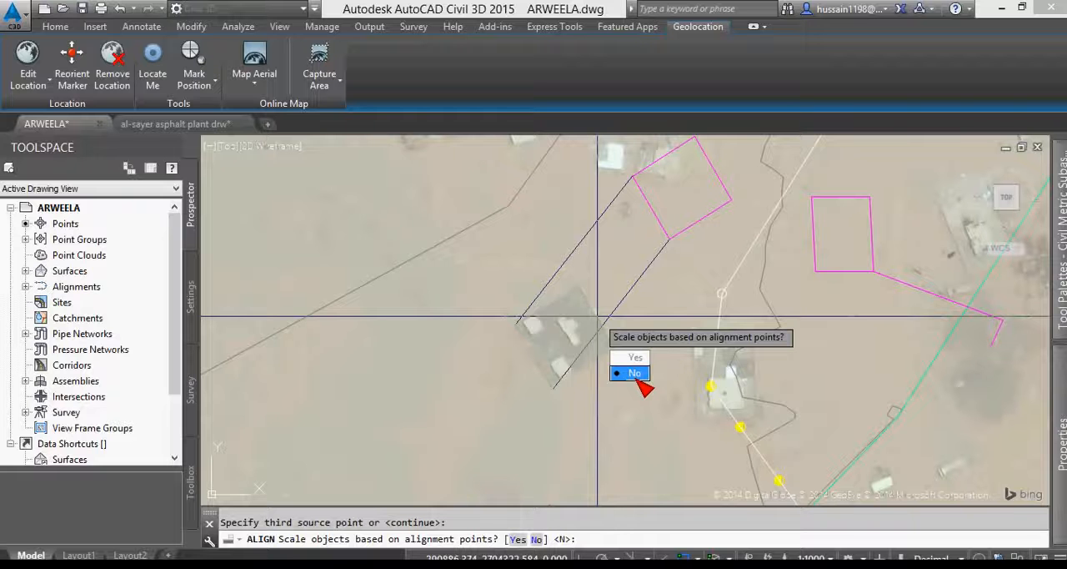
{"action": "left_click", "coordinate": [636, 373]}
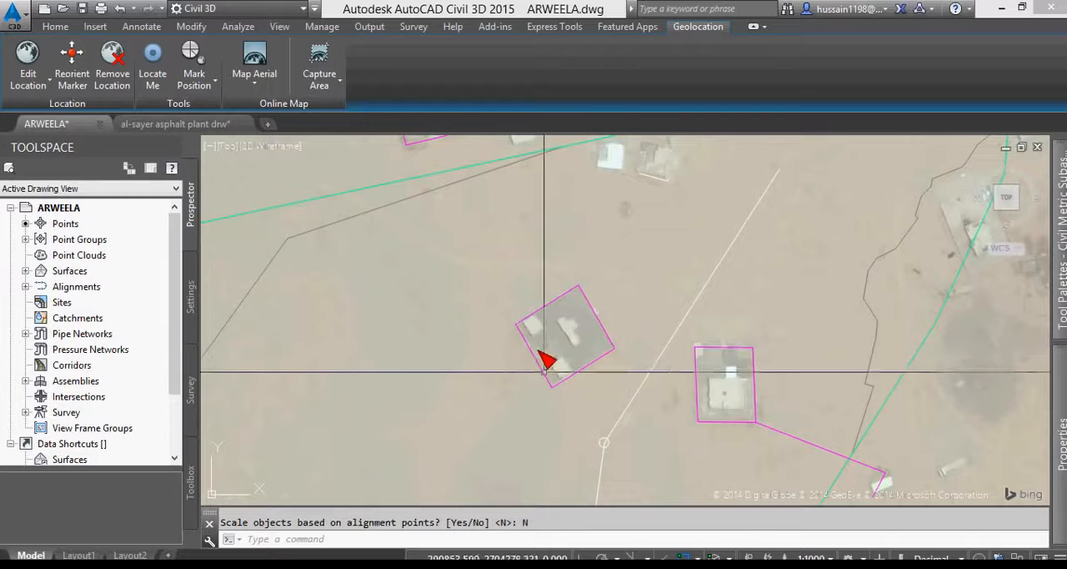
- Examine how the magenta outlines, the red road lines and the yellow western end fit the aerial imagery across the site
{"action": "scroll", "coordinate": [692, 361], "scroll_direction": "down", "scroll_amount": 6}
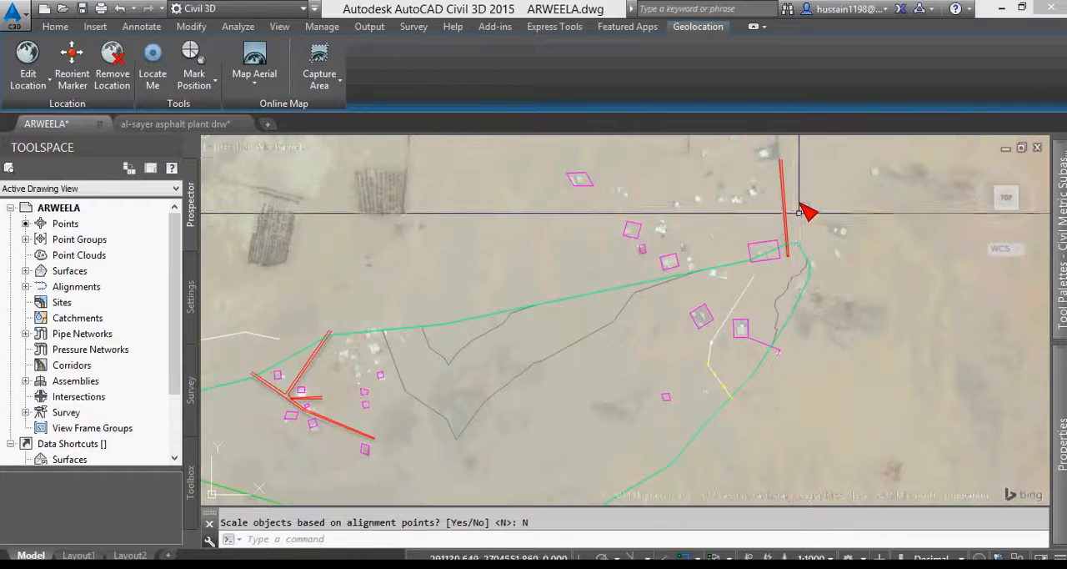
{"action": "scroll", "coordinate": [786, 223], "scroll_direction": "up", "scroll_amount": 4}
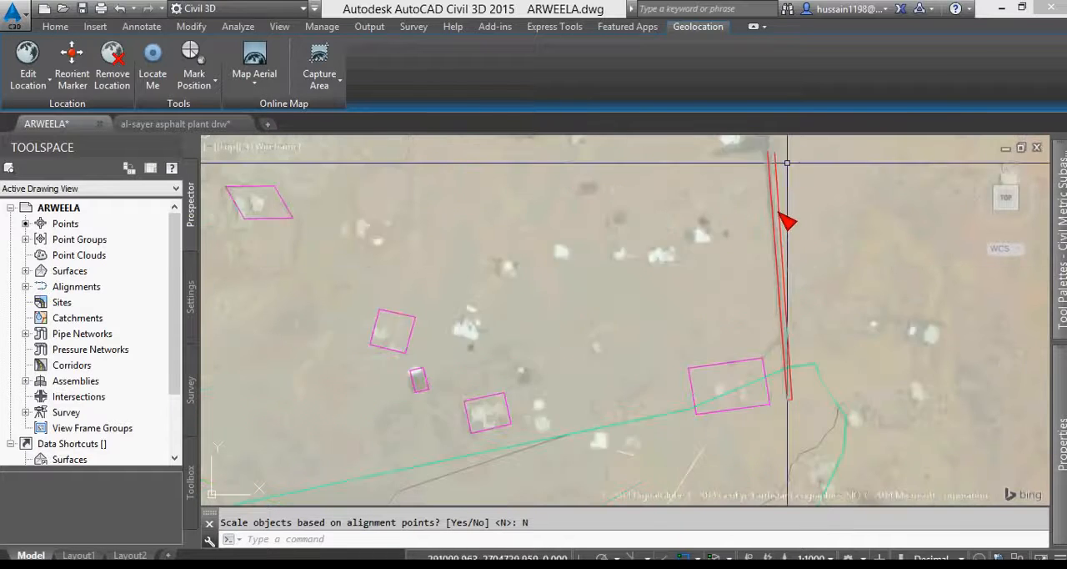
{"action": "scroll", "coordinate": [812, 224], "scroll_direction": "down", "scroll_amount": 6}
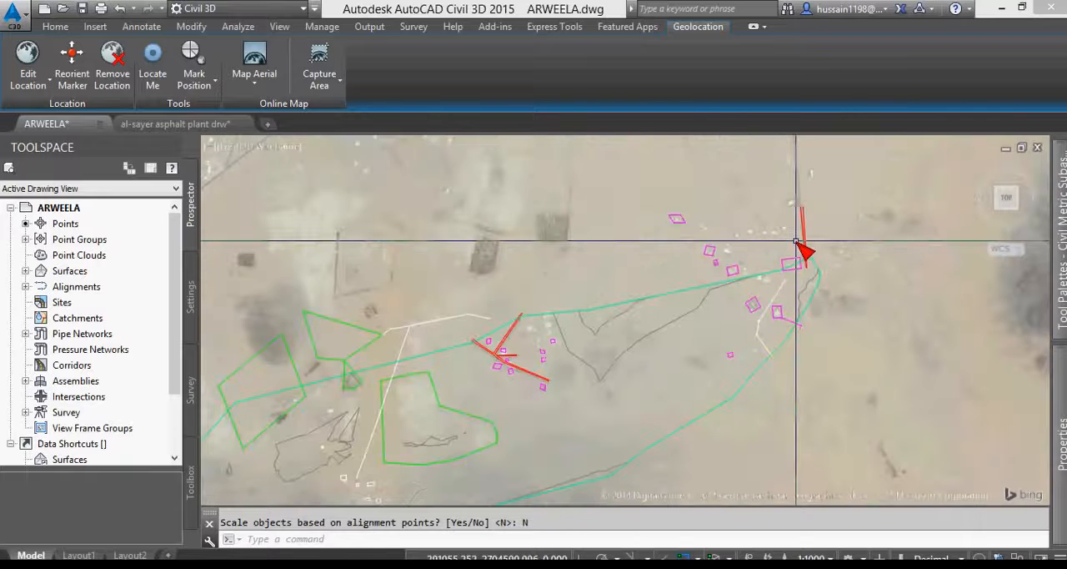
{"action": "scroll", "coordinate": [813, 223], "scroll_direction": "down", "scroll_amount": 2}
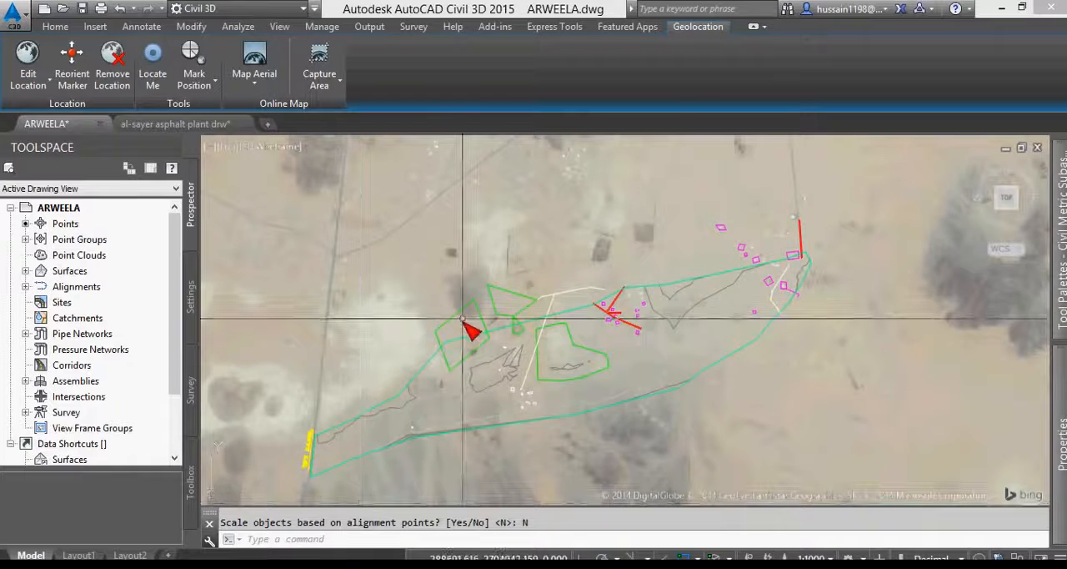
{"action": "scroll", "coordinate": [381, 435], "scroll_direction": "down", "scroll_amount": 2}
{"action": "scroll", "coordinate": [399, 390], "scroll_direction": "up", "scroll_amount": 5}
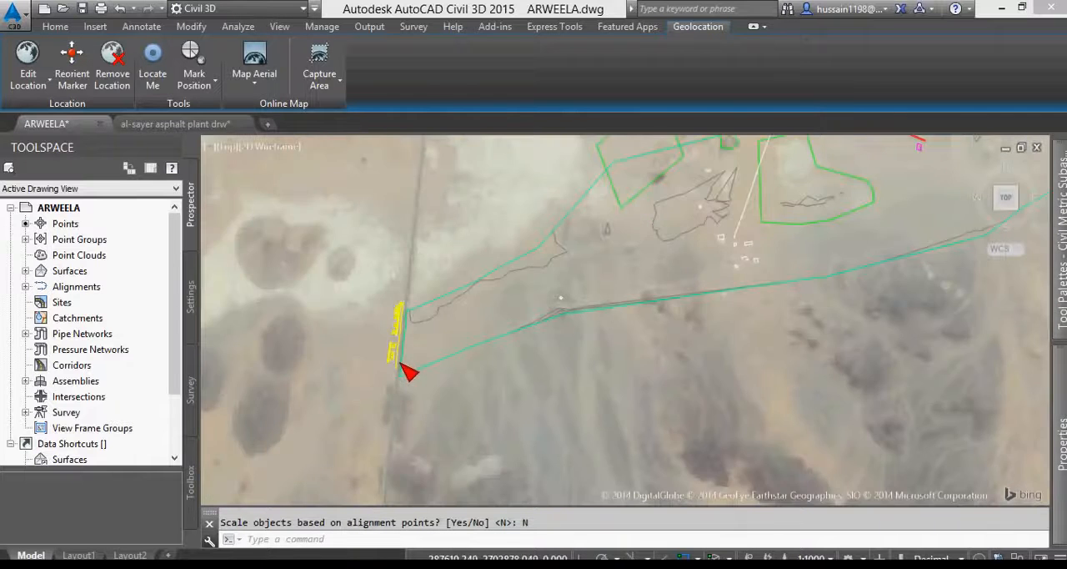
{"action": "scroll", "coordinate": [405, 296], "scroll_direction": "down", "scroll_amount": 4}
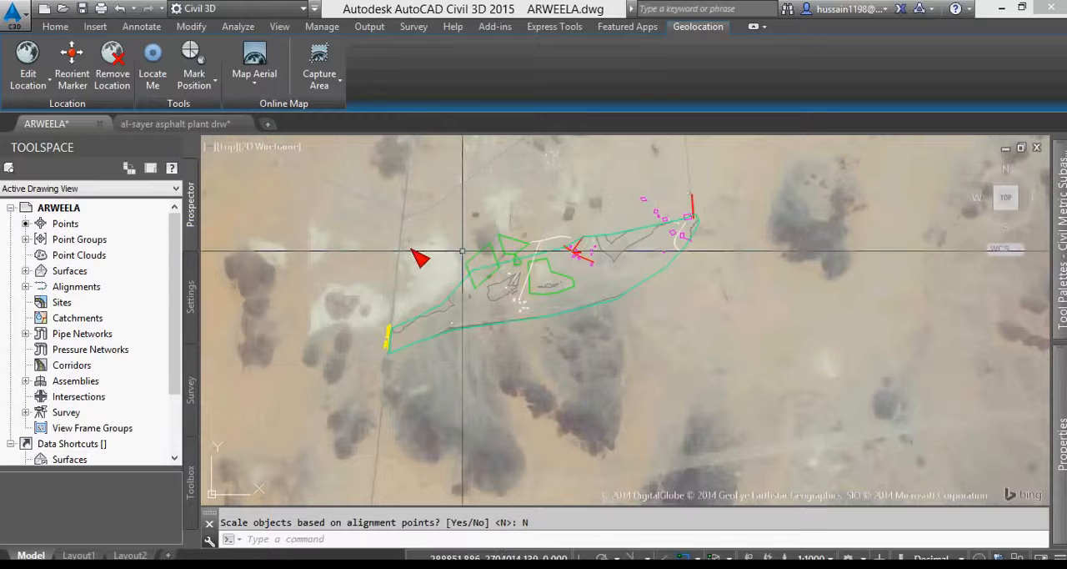
- Run the Export KML utility from the Toolbox's Miscellaneous Utilities
{"action": "left_click", "coordinate": [194, 492]}
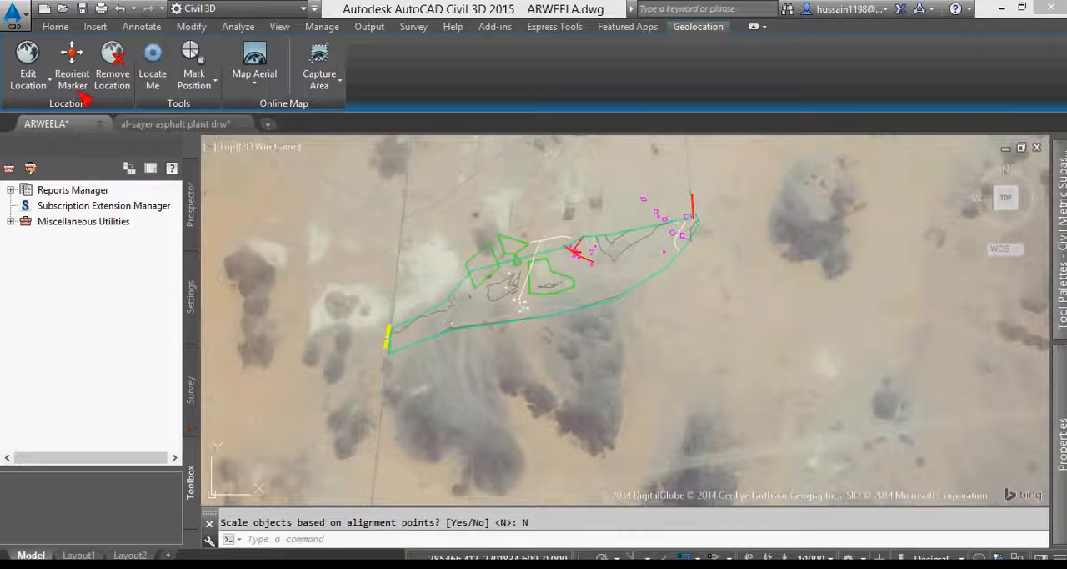
{"action": "left_click", "coordinate": [57, 28]}
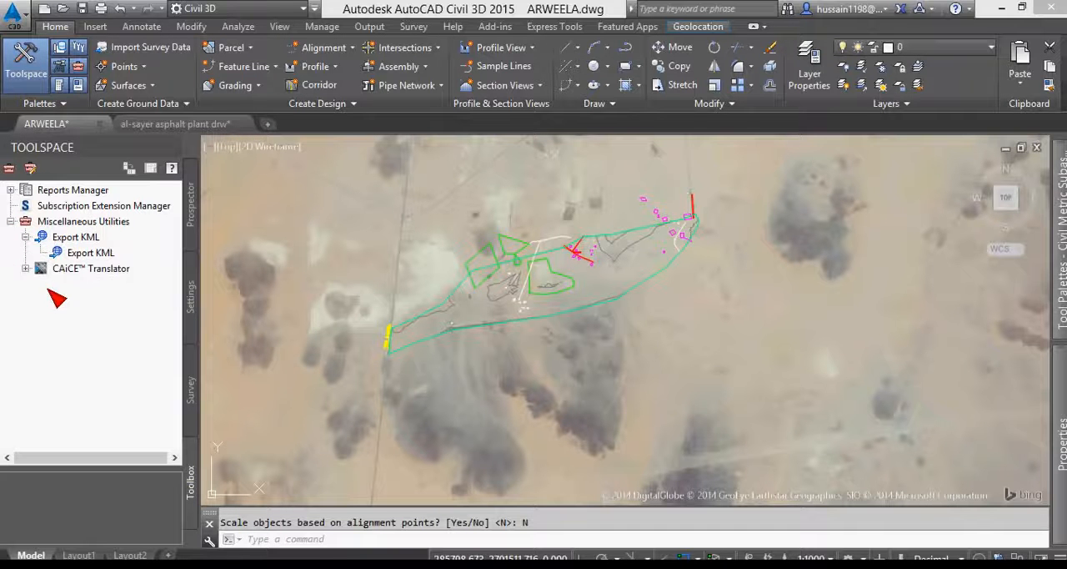
{"action": "right_click", "coordinate": [87, 255]}
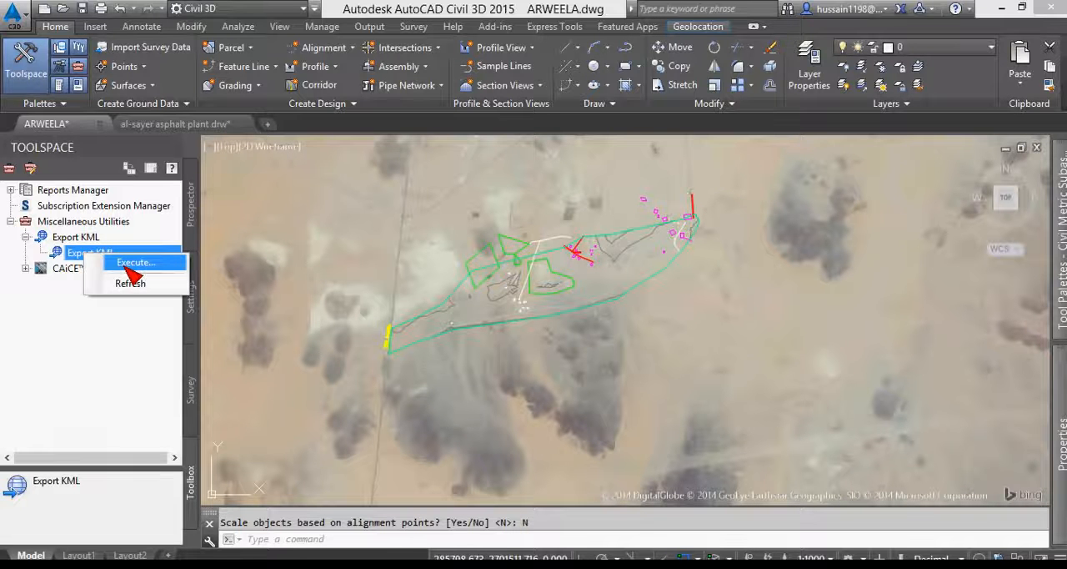
{"action": "left_click", "coordinate": [132, 272]}
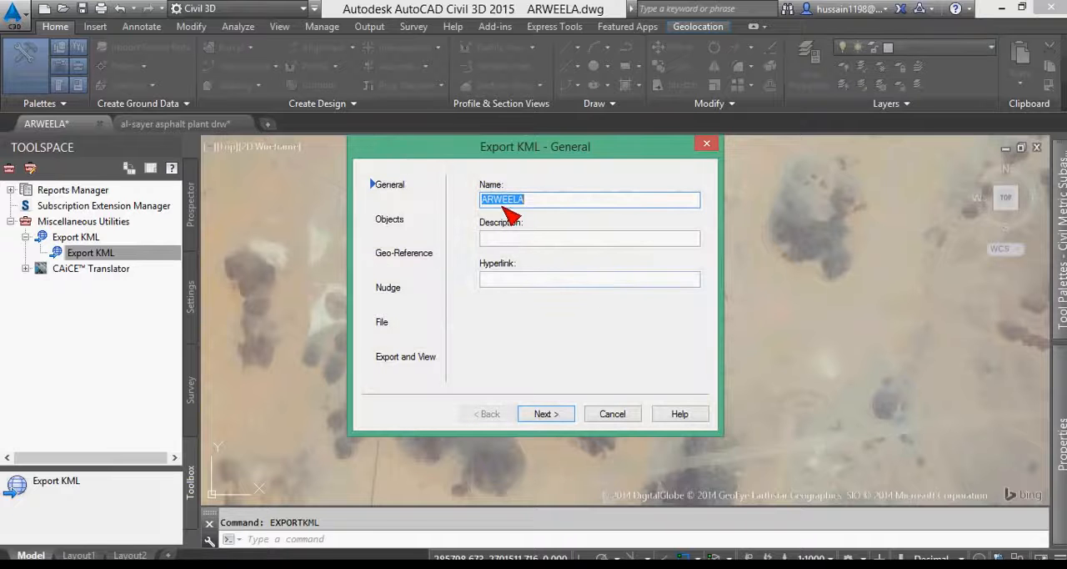
- Name the KML export prx and continue to its object options
{"action": "left_click_drag", "start_coordinate": [537, 198], "coordinate": [421, 218]}
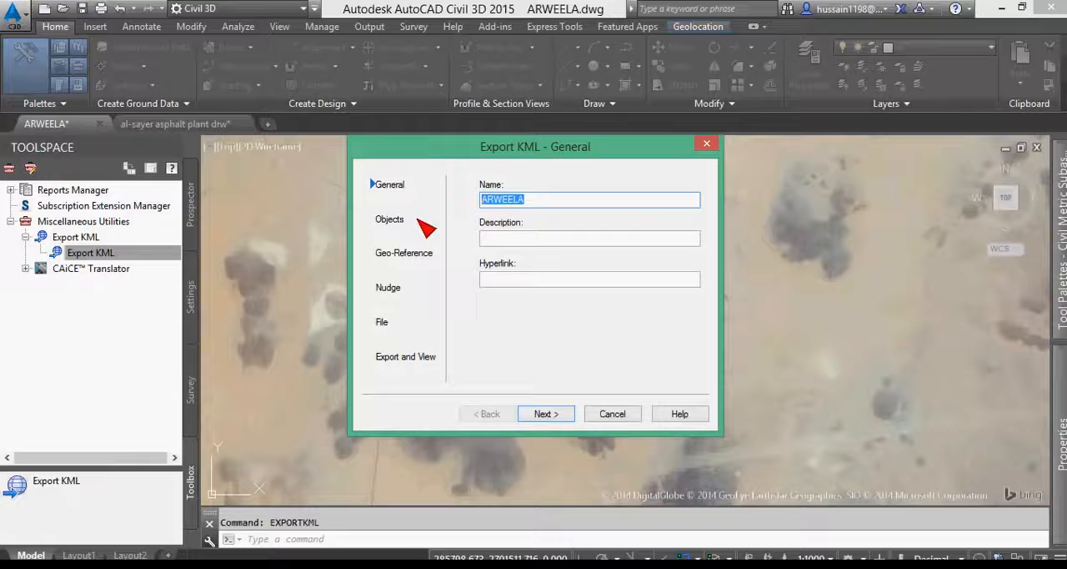
{"action": "type", "text": "prx"}
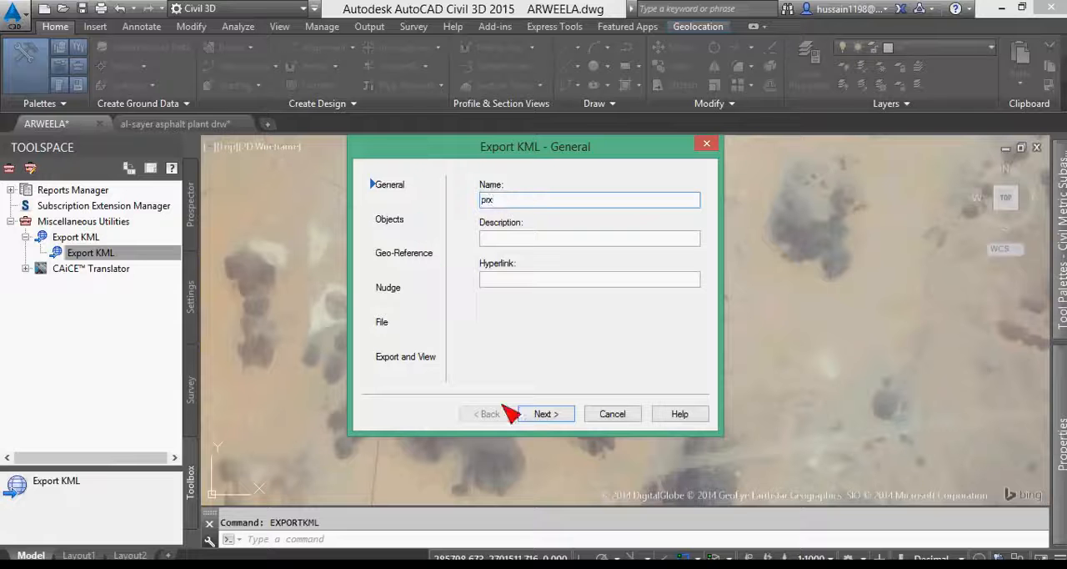
{"action": "left_click", "coordinate": [546, 417]}
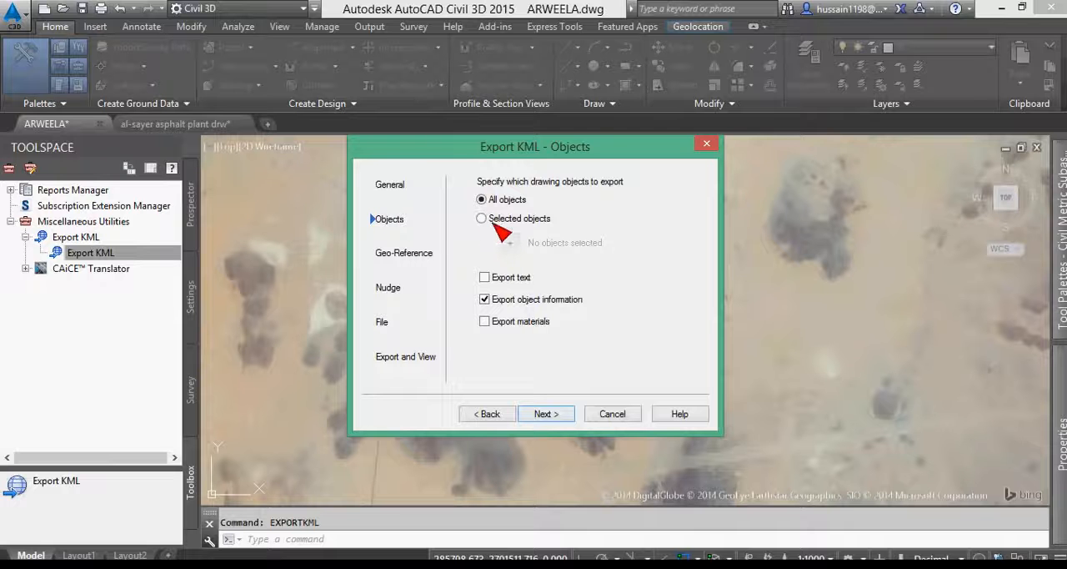
- Limit the KML export to selected objects and start choosing them in the drawing
{"action": "mouse_move", "coordinate": [495, 158]}
{"action": "left_mouse_down"}
{"action": "mouse_move", "coordinate": [874, 292]}
{"action": "mouse_move", "coordinate": [763, 118]}
{"action": "mouse_move", "coordinate": [792, 161]}
{"action": "left_mouse_up"}
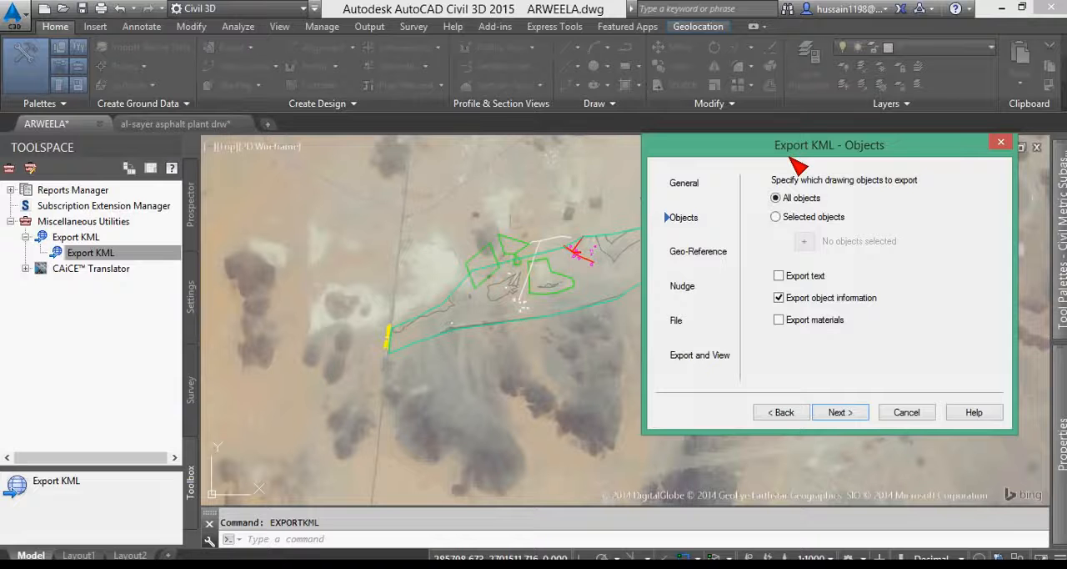
{"action": "left_click", "coordinate": [776, 217]}
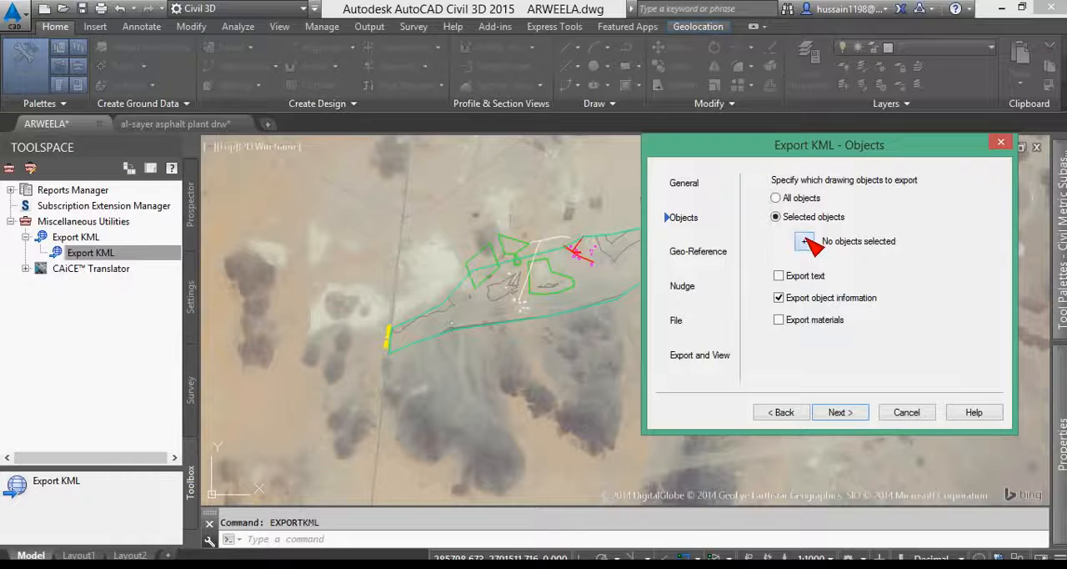
{"action": "left_click", "coordinate": [805, 241]}
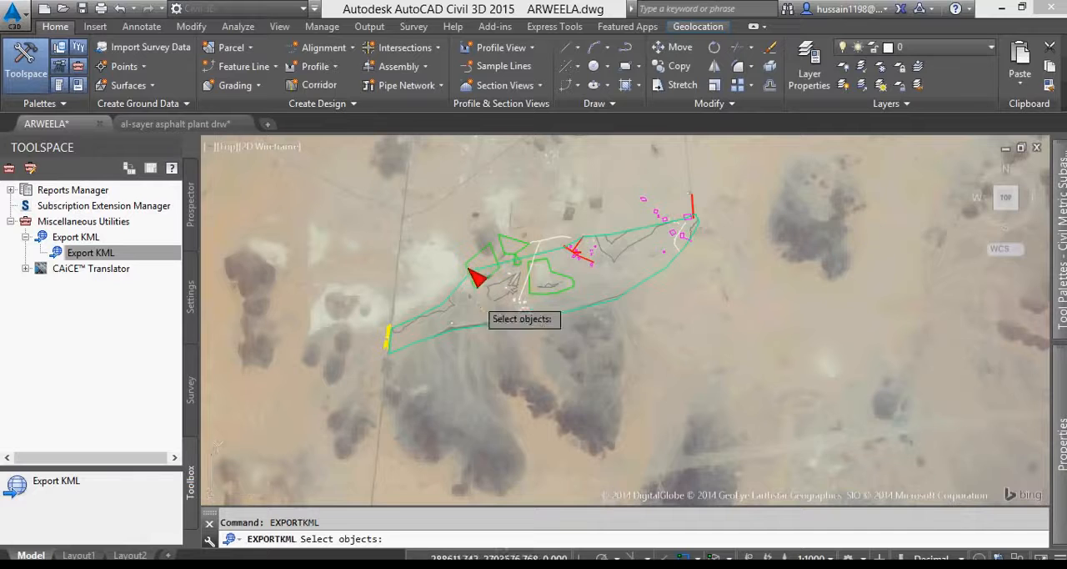
- Select the green diamond-shaped, triangular and large irregular outlines in the middle of the site for the KML export
{"action": "scroll", "coordinate": [471, 275], "scroll_direction": "up", "scroll_amount": 2}
{"action": "left_click", "coordinate": [500, 223]}
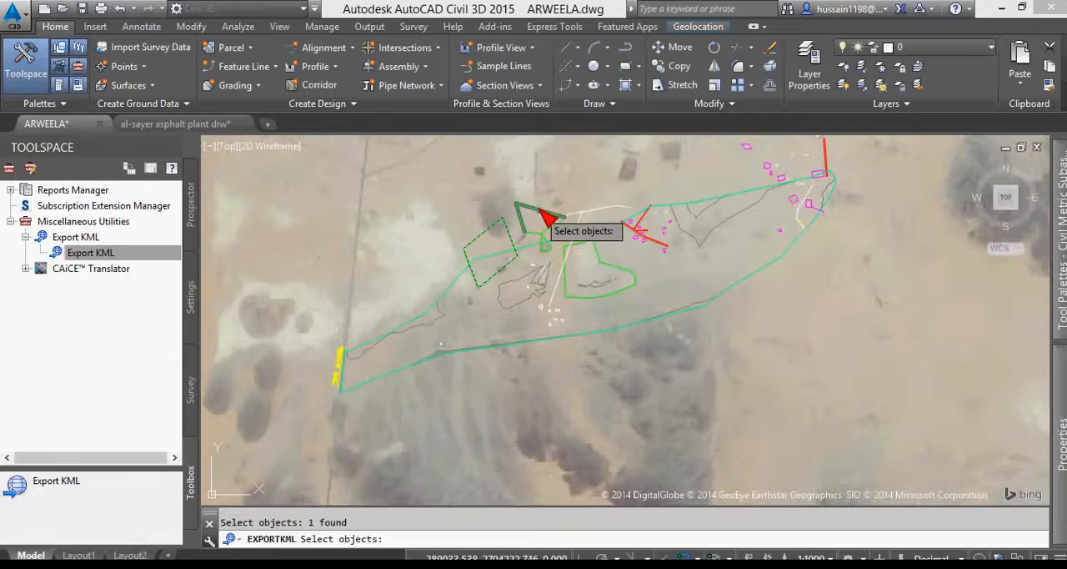
{"action": "left_click", "coordinate": [542, 225]}
{"action": "scroll", "coordinate": [557, 237], "scroll_direction": "up", "scroll_amount": 2}
{"action": "left_click", "coordinate": [583, 255]}
{"action": "left_click", "coordinate": [697, 320]}
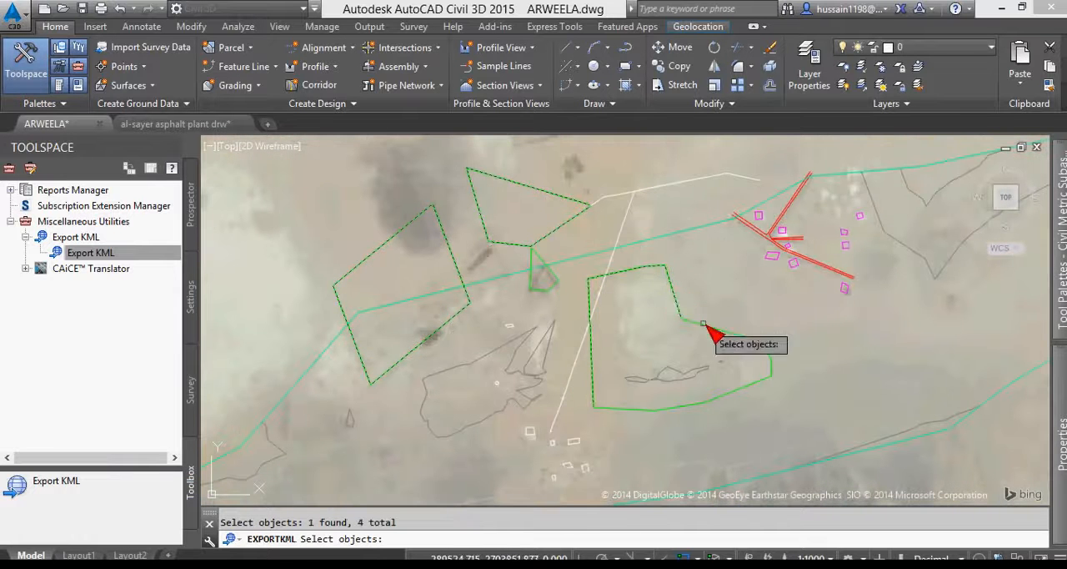
{"action": "left_click", "coordinate": [663, 408]}
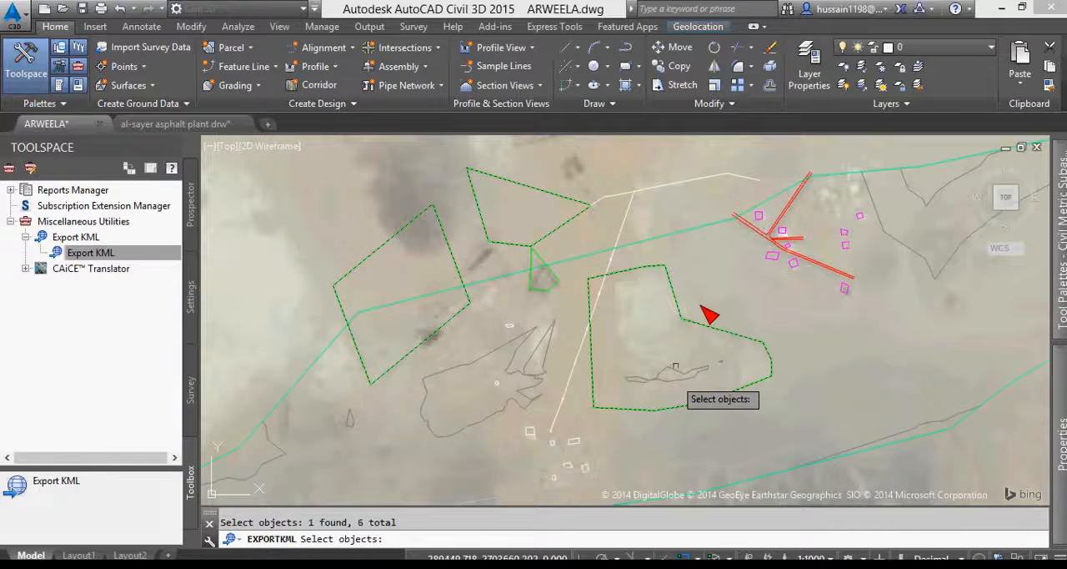
- Add the line at the yellow western end, the eastern red road line and two nearby magenta outlines, and finish the selection
{"action": "scroll", "coordinate": [751, 275], "scroll_direction": "down", "scroll_amount": 4}
{"action": "scroll", "coordinate": [442, 420], "scroll_direction": "up", "scroll_amount": 3}
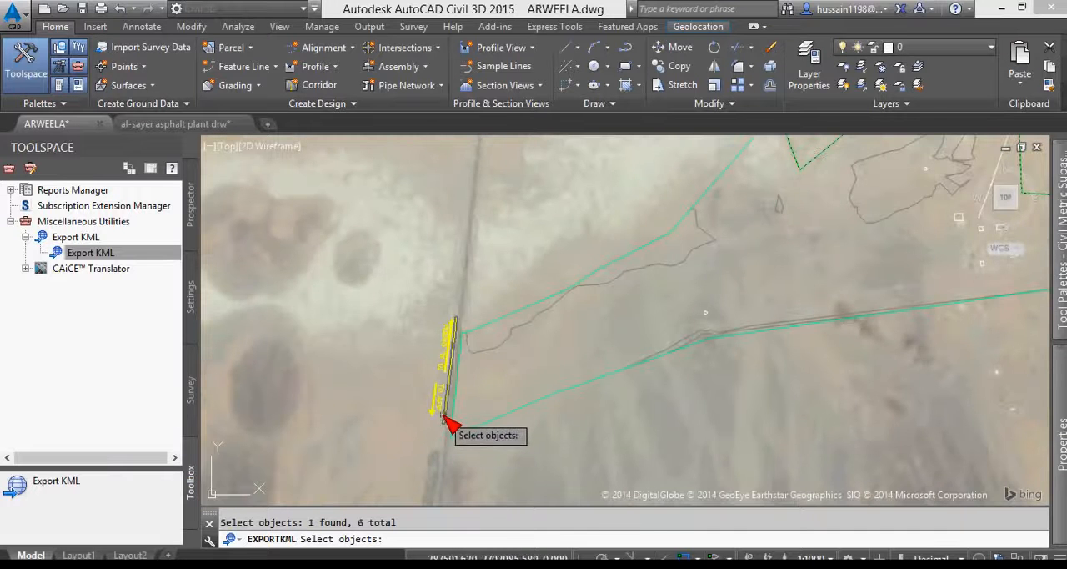
{"action": "scroll", "coordinate": [398, 404], "scroll_direction": "down", "scroll_amount": 4}
{"action": "left_click", "coordinate": [891, 198]}
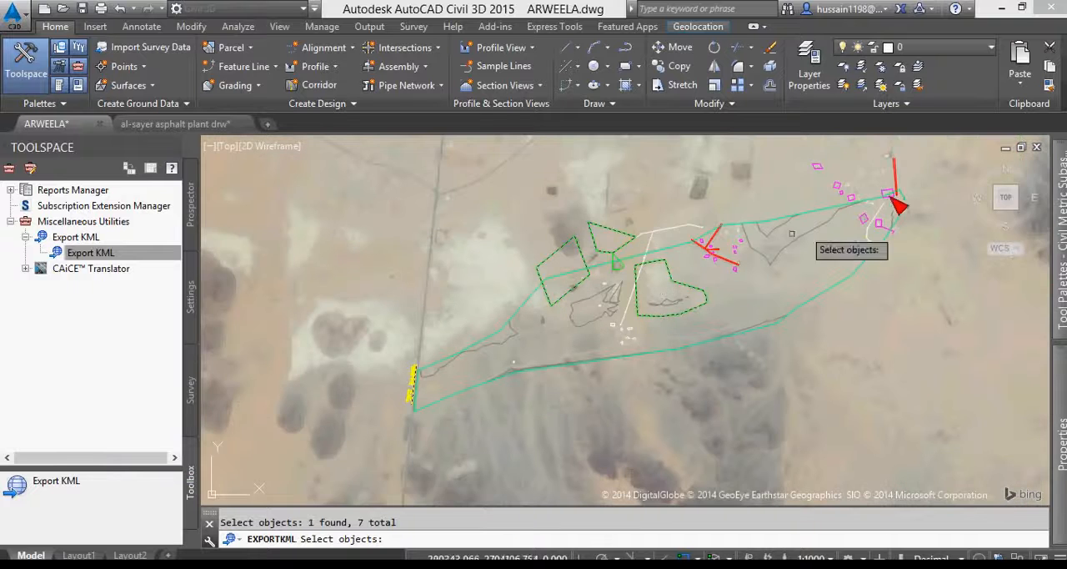
{"action": "scroll", "coordinate": [901, 184], "scroll_direction": "up", "scroll_amount": 3}
{"action": "left_click", "coordinate": [860, 183]}
{"action": "left_click", "coordinate": [780, 293]}
{"action": "left_click", "coordinate": [838, 233]}
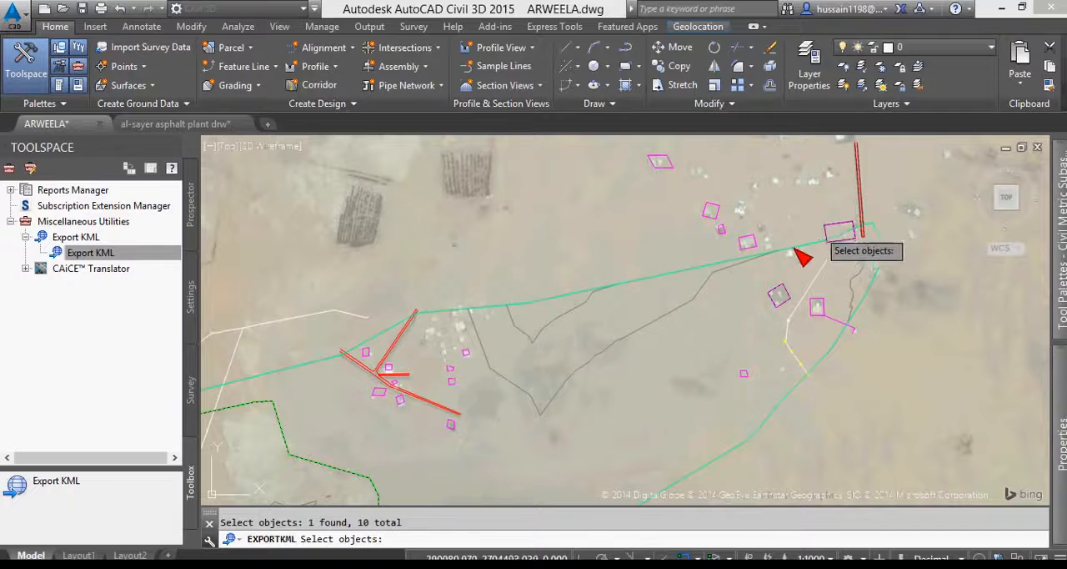
{"action": "scroll", "coordinate": [802, 257], "scroll_direction": "down", "scroll_amount": 5}
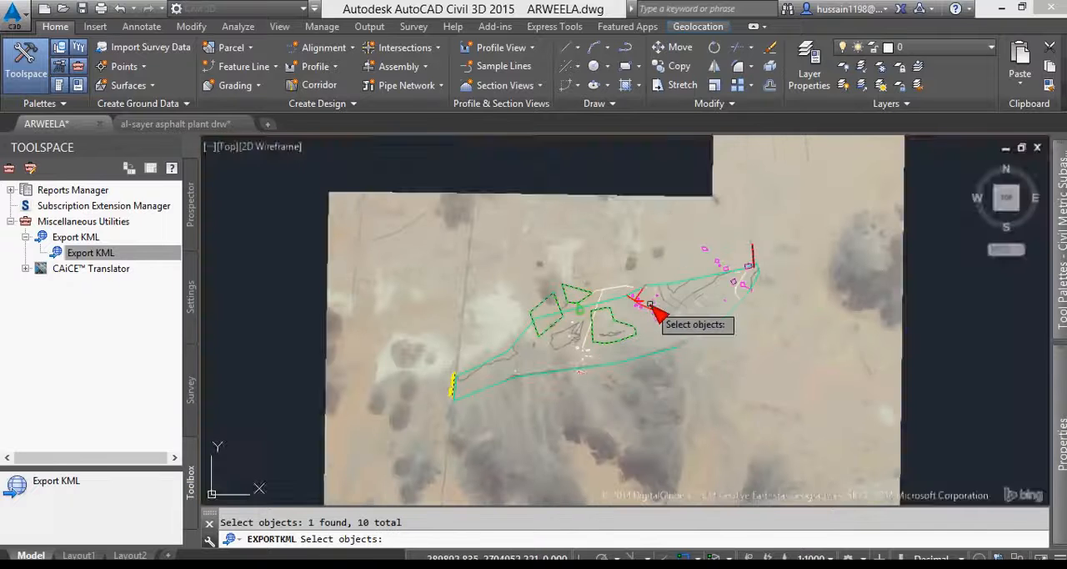
{"action": "right_click", "coordinate": [588, 241]}
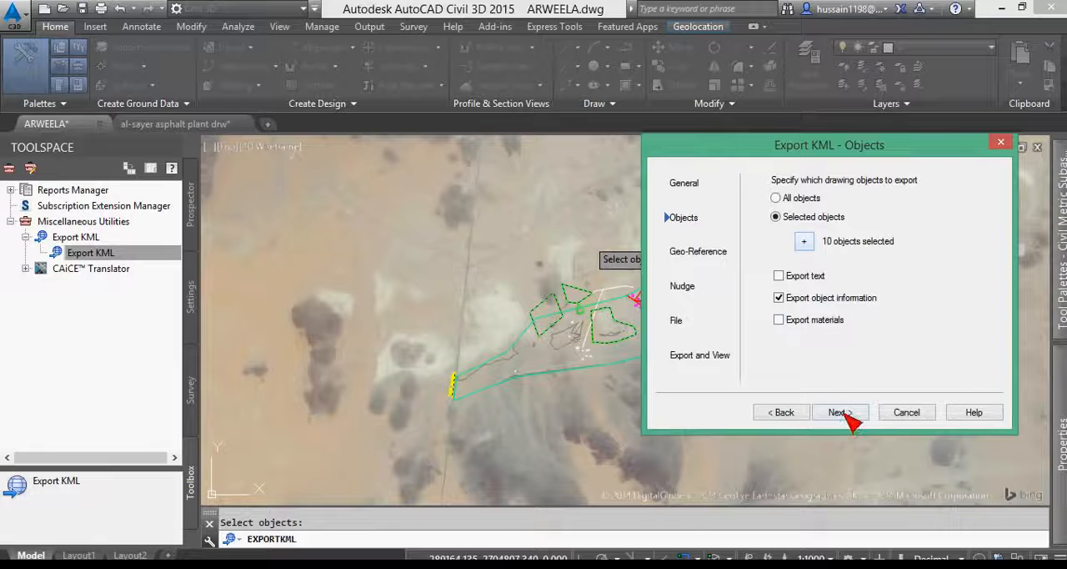
- Keep the drawing's coordinate system transform and set the exported objects to drape on the ground
{"action": "left_click", "coordinate": [838, 411]}
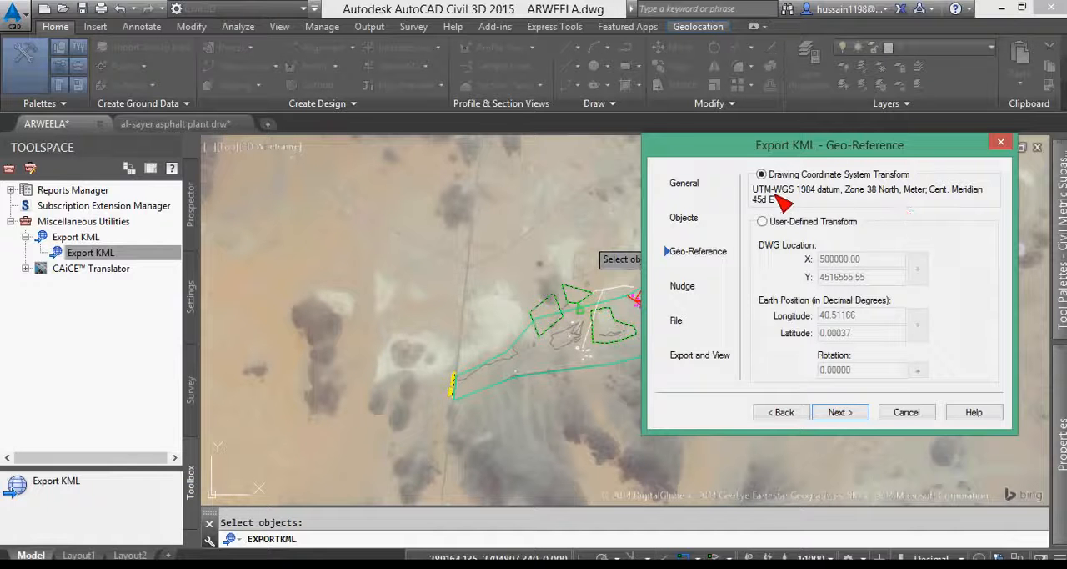
{"action": "left_click", "coordinate": [840, 412]}
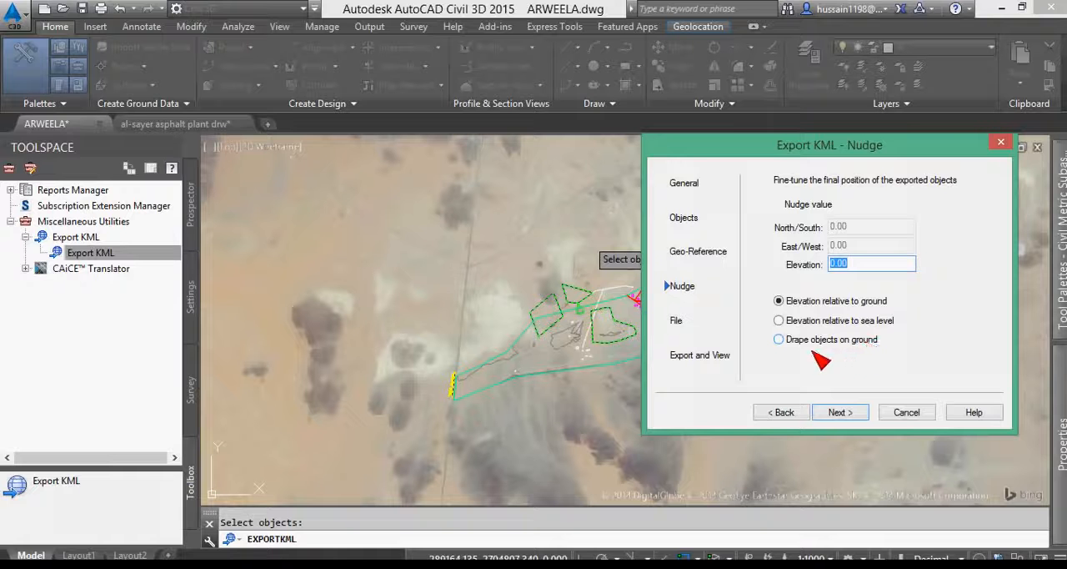
{"action": "left_click", "coordinate": [778, 340]}
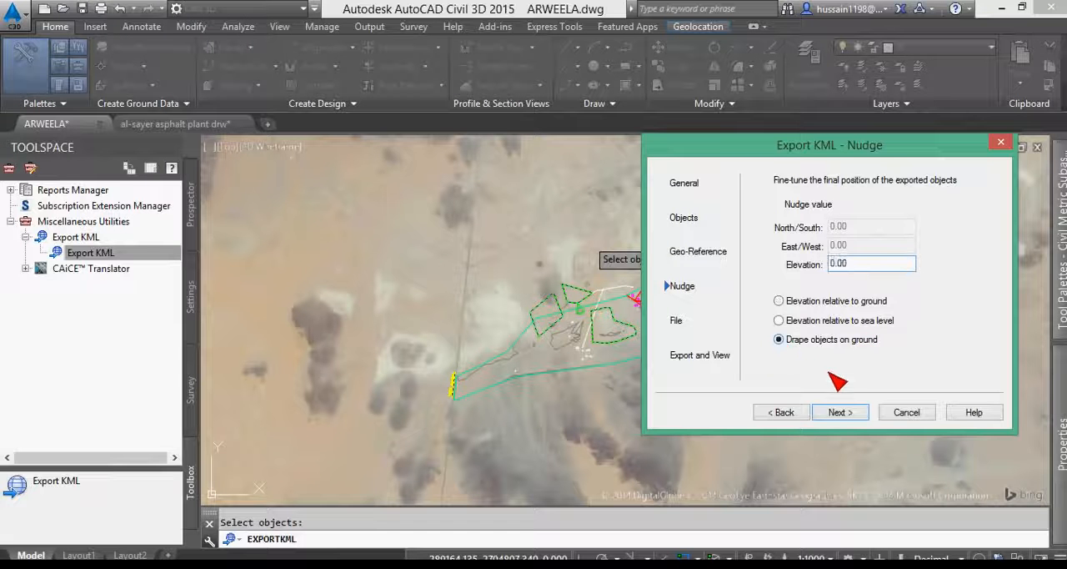
{"action": "left_click", "coordinate": [840, 412]}
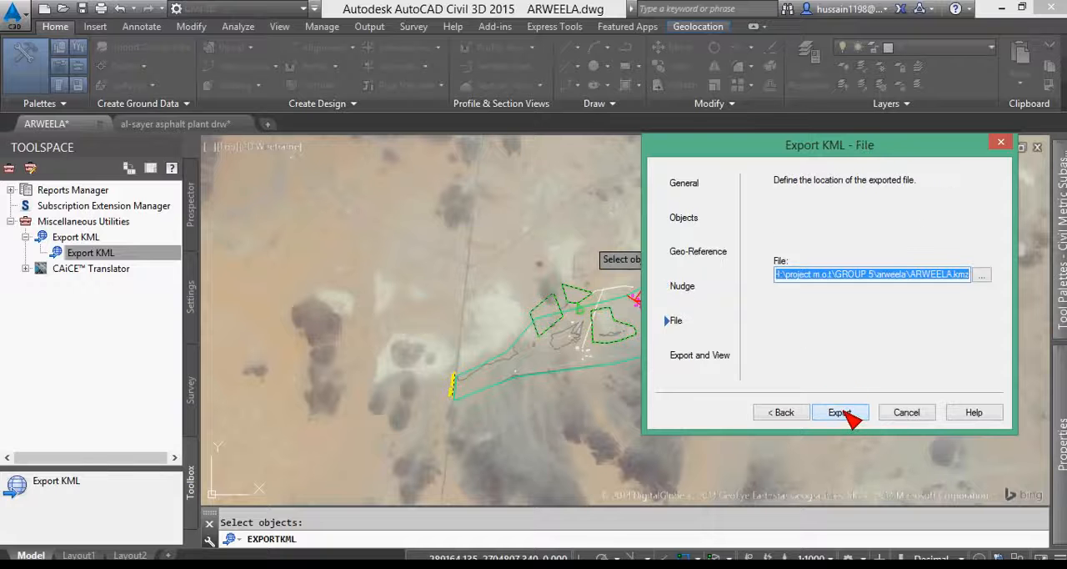
- Export the selection to ARWEELA.kmz, overwriting the existing file, and view the result in Google Earth
{"action": "left_click_drag", "start_coordinate": [792, 275], "coordinate": [1018, 304]}
{"action": "left_click", "coordinate": [841, 413]}
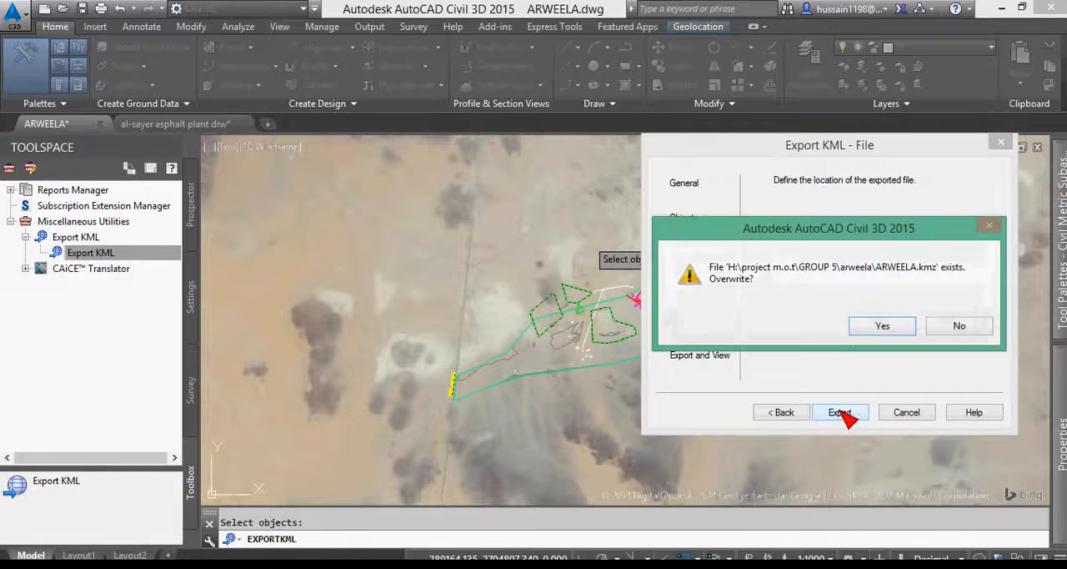
{"action": "left_click", "coordinate": [887, 326]}
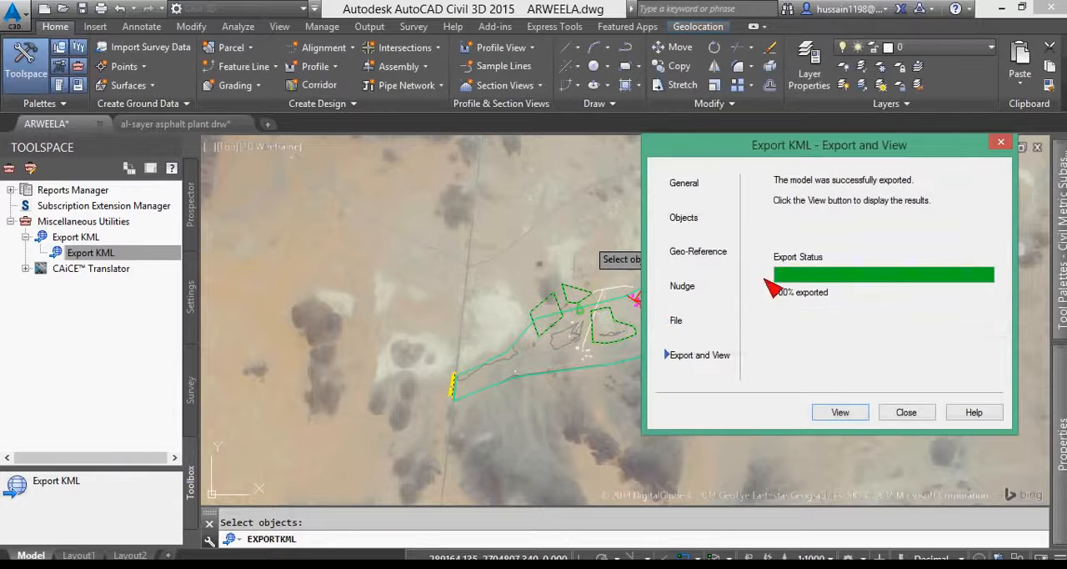
{"action": "left_click", "coordinate": [841, 413]}
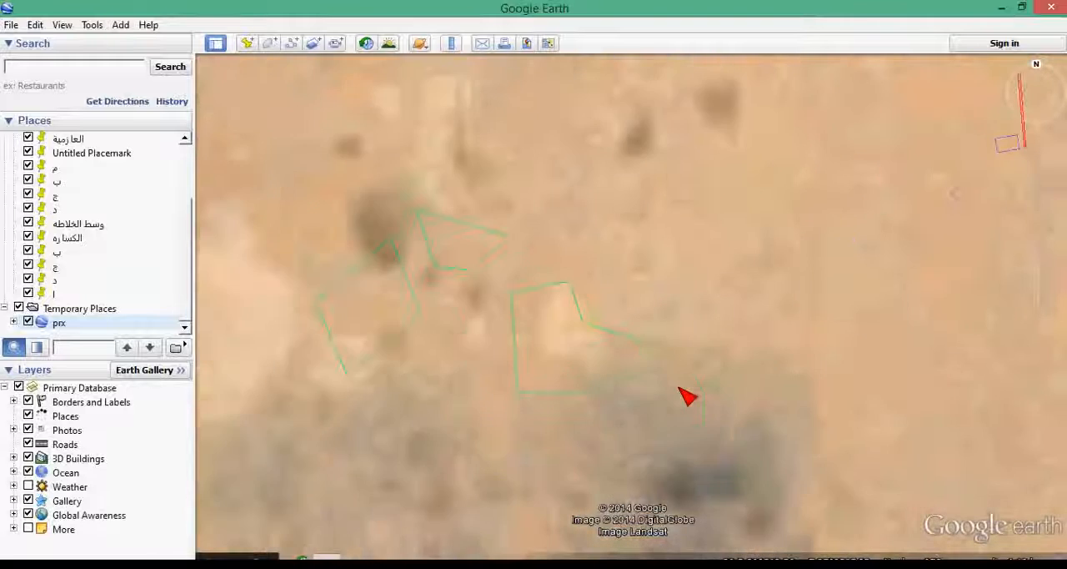
- Examine how the exported red road line and magenta outlines at the eastern end fit the satellite imagery
{"action": "scroll", "coordinate": [694, 314], "scroll_direction": "down", "scroll_amount": 5}
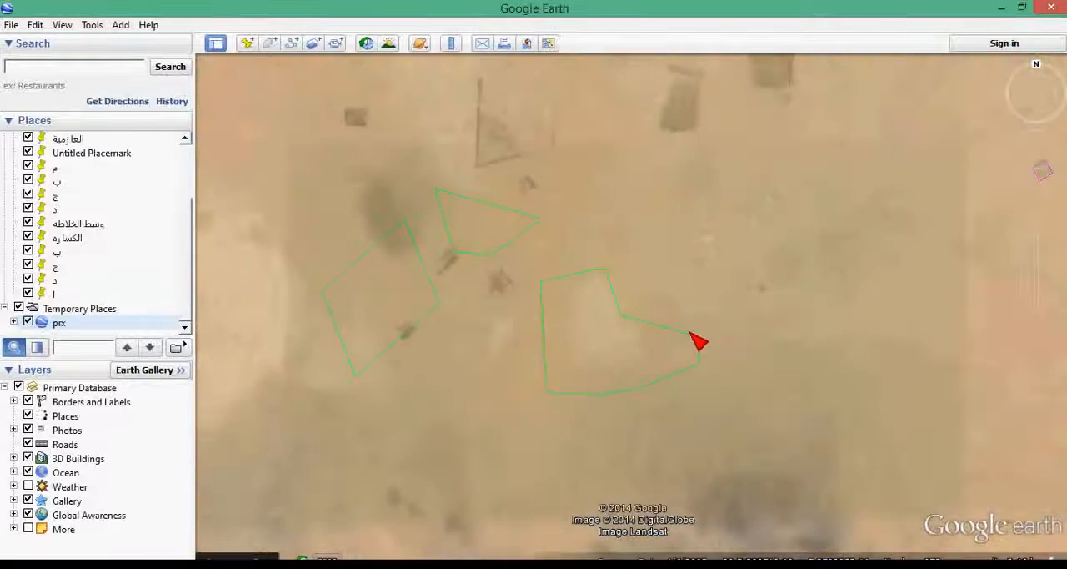
{"action": "left_click_drag", "start_coordinate": [697, 446], "coordinate": [569, 433]}
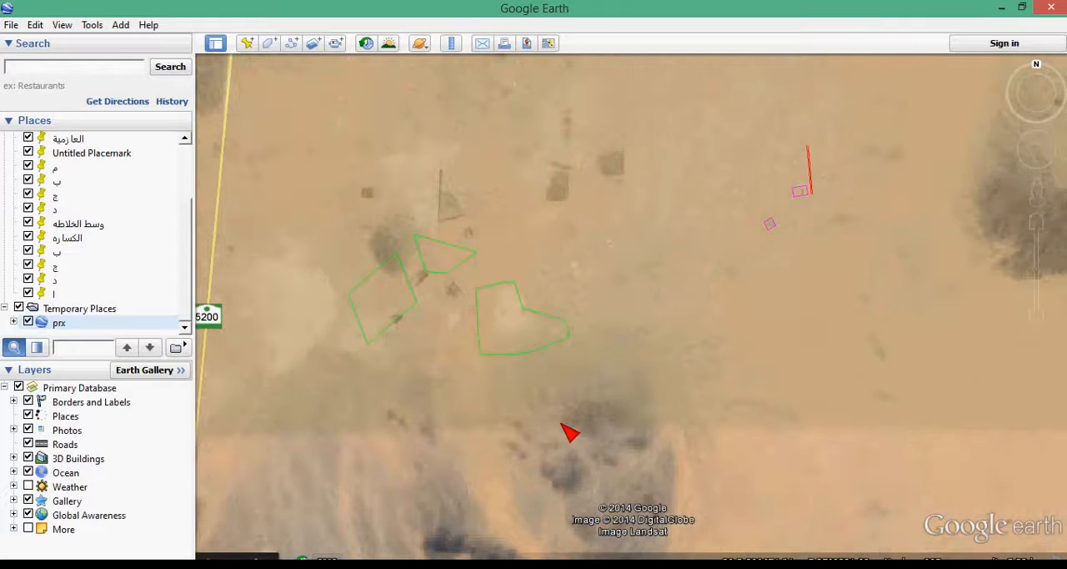
{"action": "scroll", "coordinate": [826, 213], "scroll_direction": "up", "scroll_amount": 3}
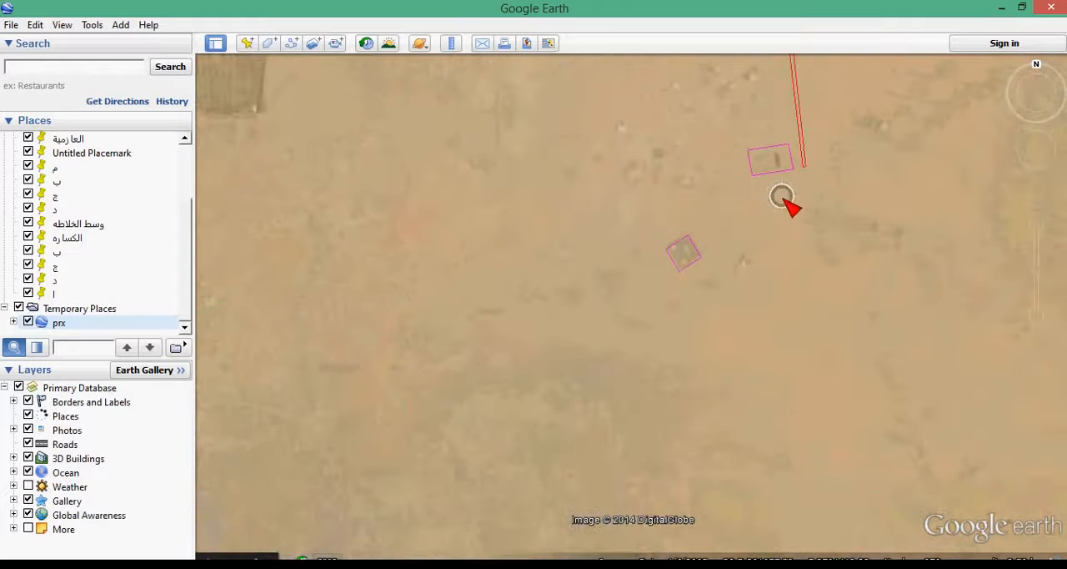
{"action": "left_click_drag", "start_coordinate": [794, 171], "coordinate": [780, 214]}
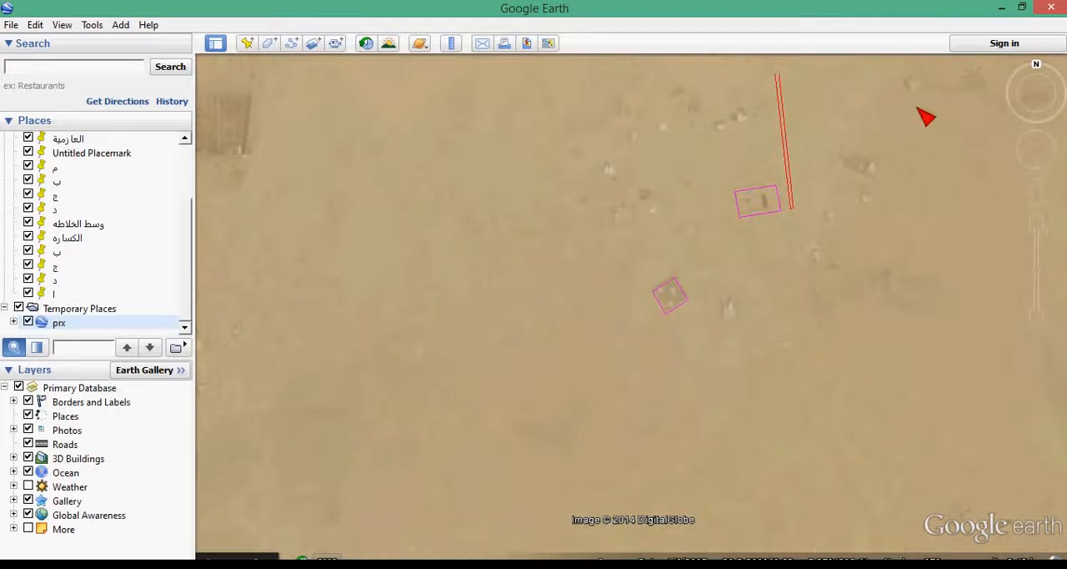
{"action": "left_click_drag", "start_coordinate": [807, 188], "coordinate": [786, 247]}
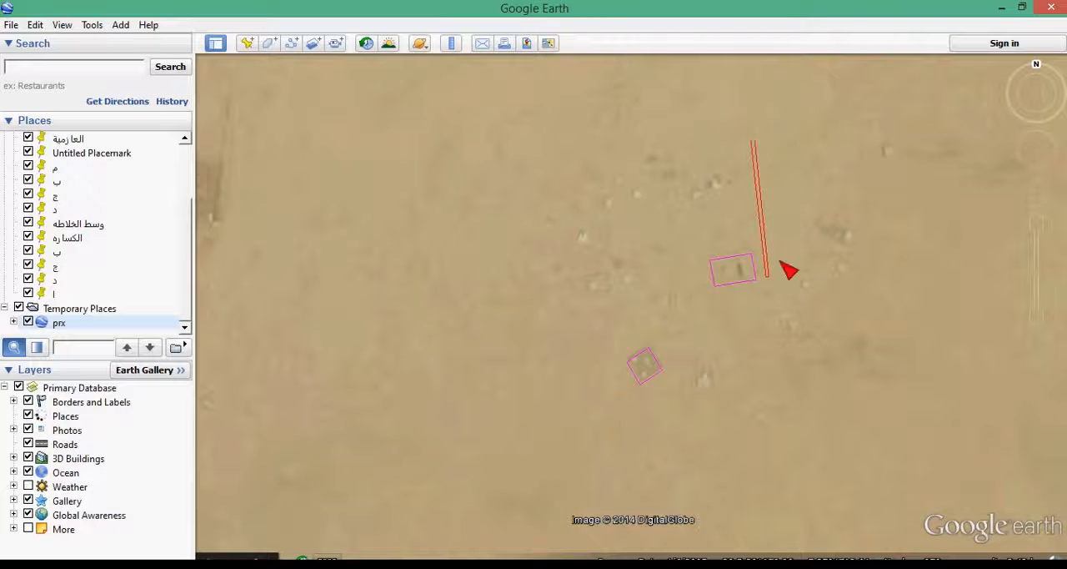
{"action": "left_click_drag", "start_coordinate": [694, 394], "coordinate": [719, 295]}
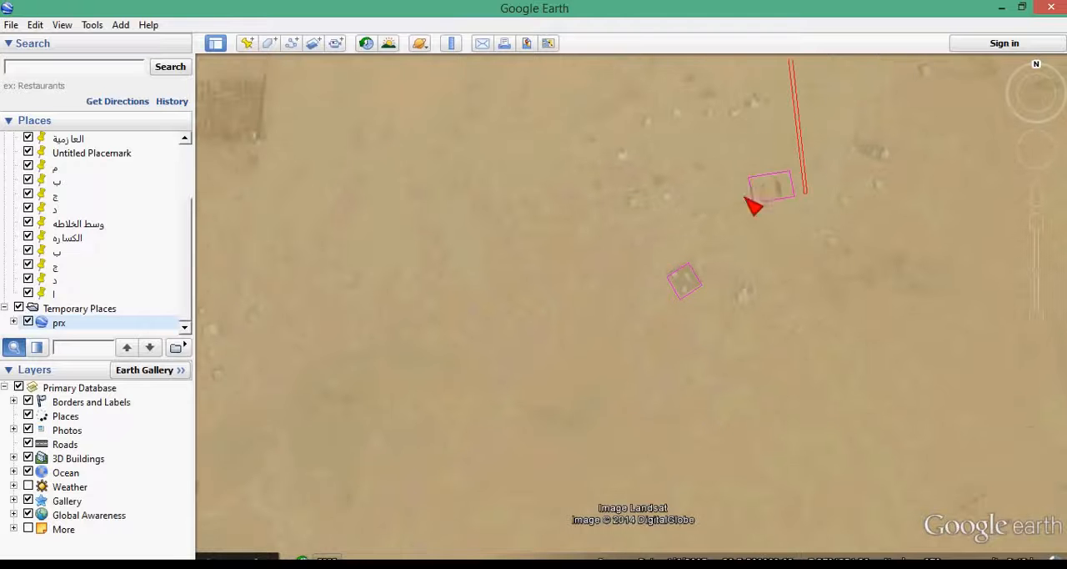
{"action": "left_click_drag", "start_coordinate": [429, 419], "coordinate": [626, 353]}
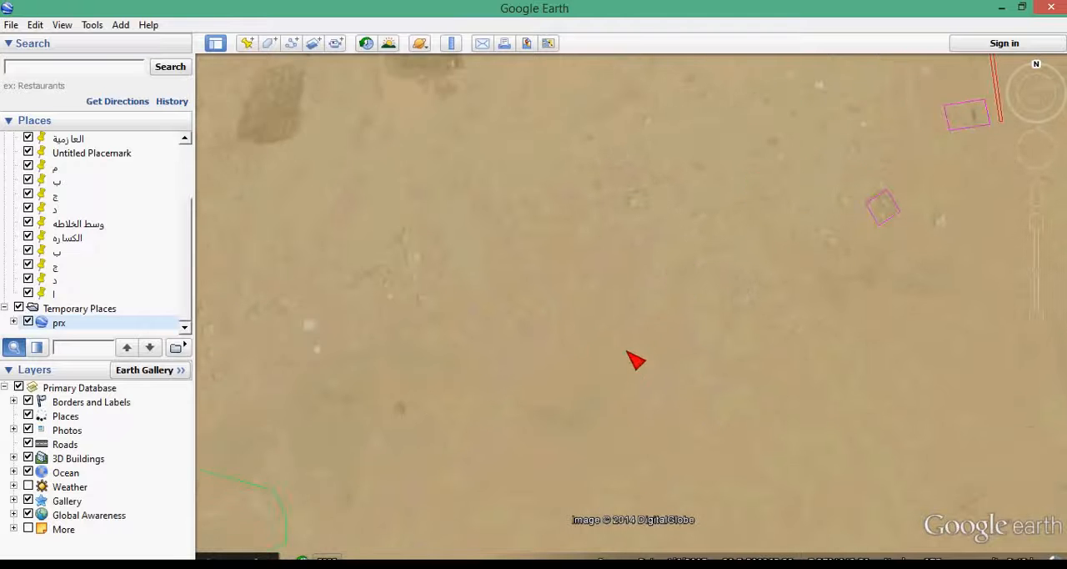
{"action": "scroll", "coordinate": [949, 195], "scroll_direction": "down", "scroll_amount": 1}
{"action": "scroll", "coordinate": [949, 195], "scroll_direction": "down", "scroll_amount": 2}
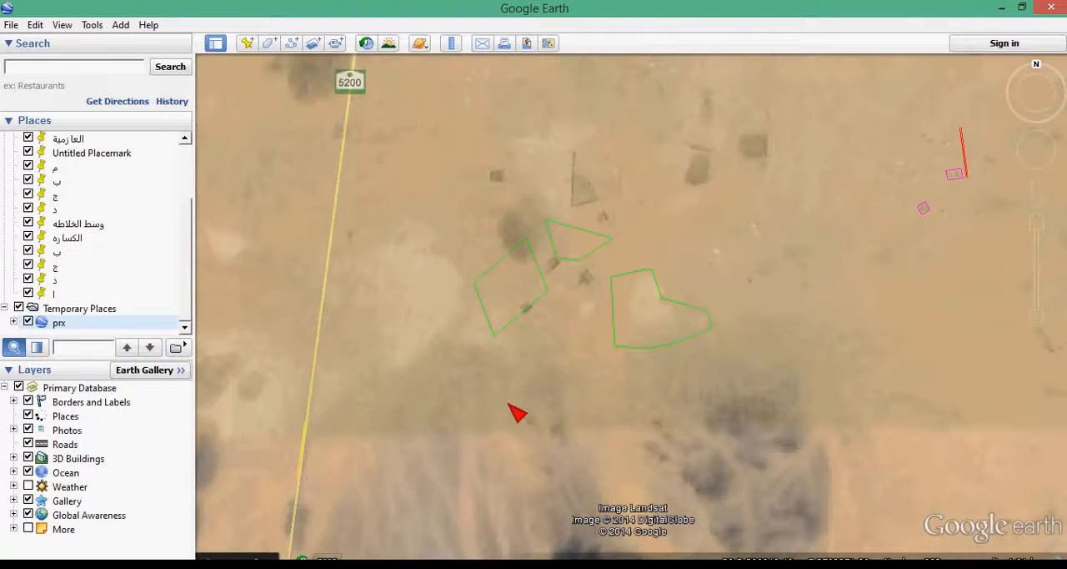
- Examine the large green irregular outline and its southwestern corner against the imagery, including its position within the surrounding area
{"action": "left_click_drag", "start_coordinate": [553, 381], "coordinate": [760, 344]}
{"action": "scroll", "coordinate": [753, 338], "scroll_direction": "up", "scroll_amount": 3}
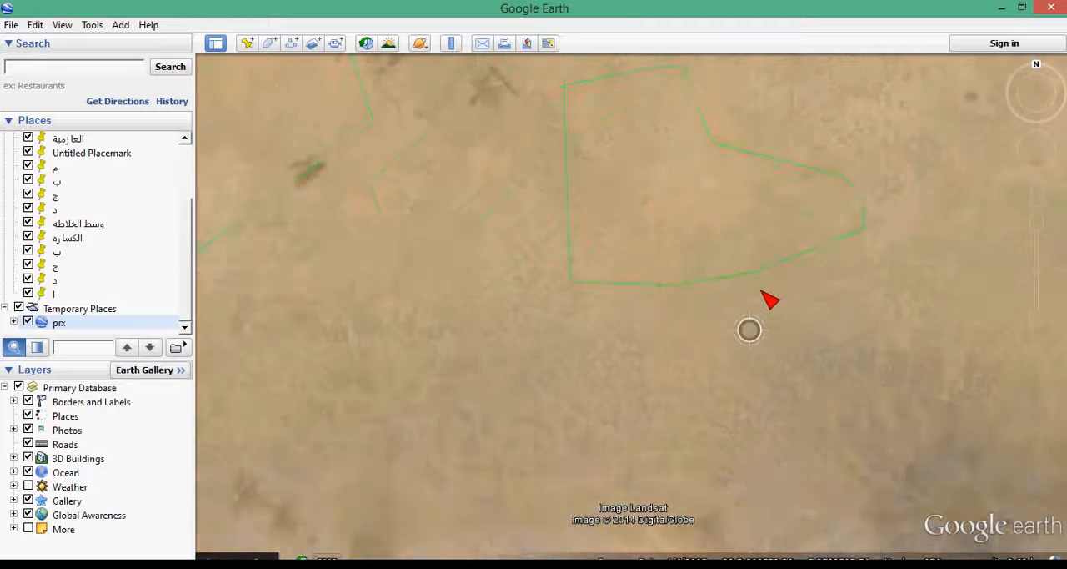
{"action": "scroll", "coordinate": [755, 385], "scroll_direction": "up", "scroll_amount": 1}
{"action": "left_click_drag", "start_coordinate": [761, 392], "coordinate": [767, 424]}
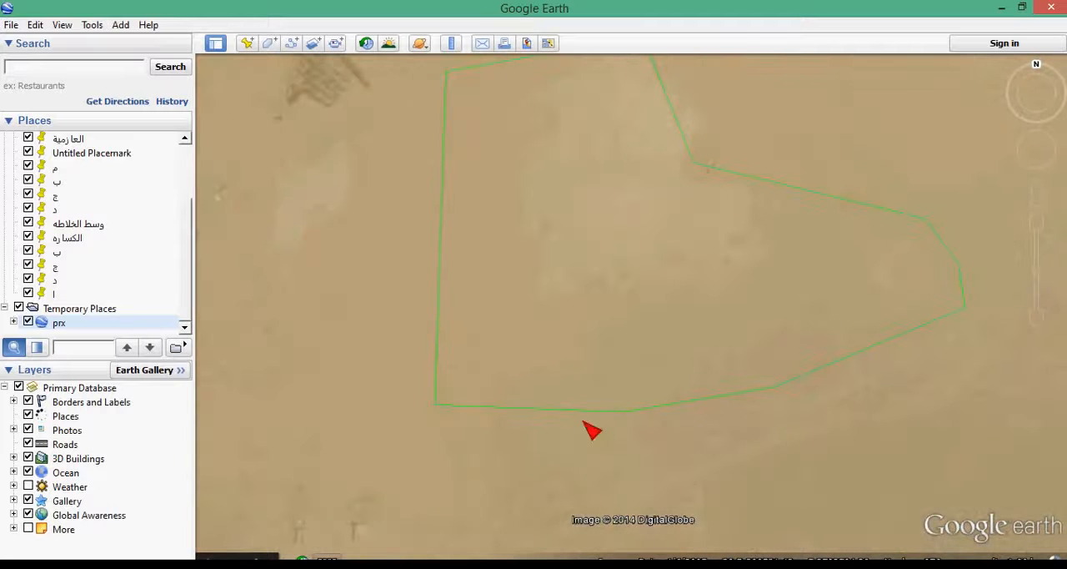
{"action": "scroll", "coordinate": [450, 430], "scroll_direction": "up", "scroll_amount": 1}
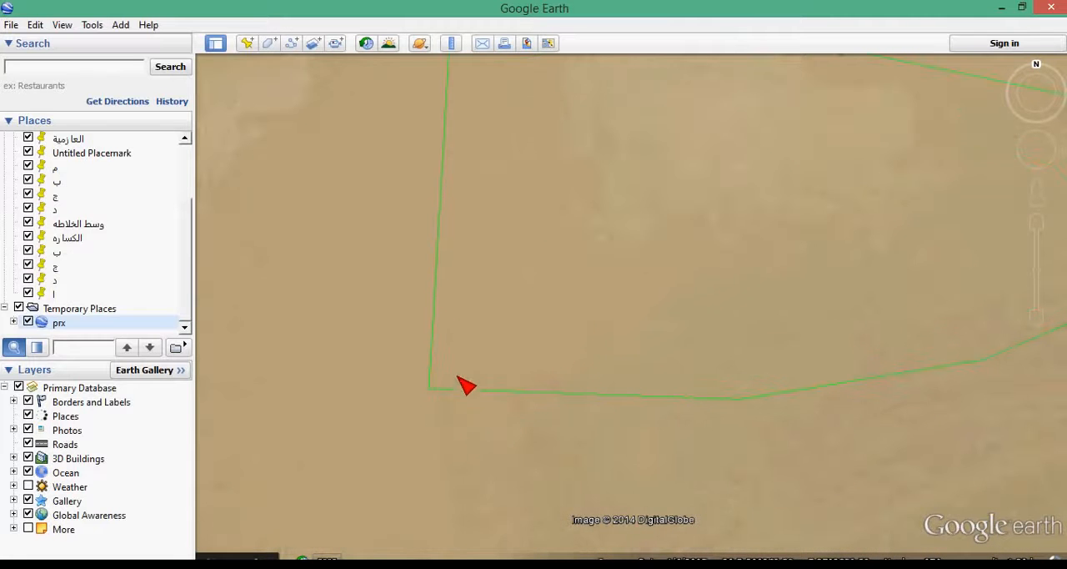
{"action": "scroll", "coordinate": [583, 203], "scroll_direction": "up", "scroll_amount": 1}
{"action": "left_click_drag", "start_coordinate": [584, 203], "coordinate": [648, 83]}
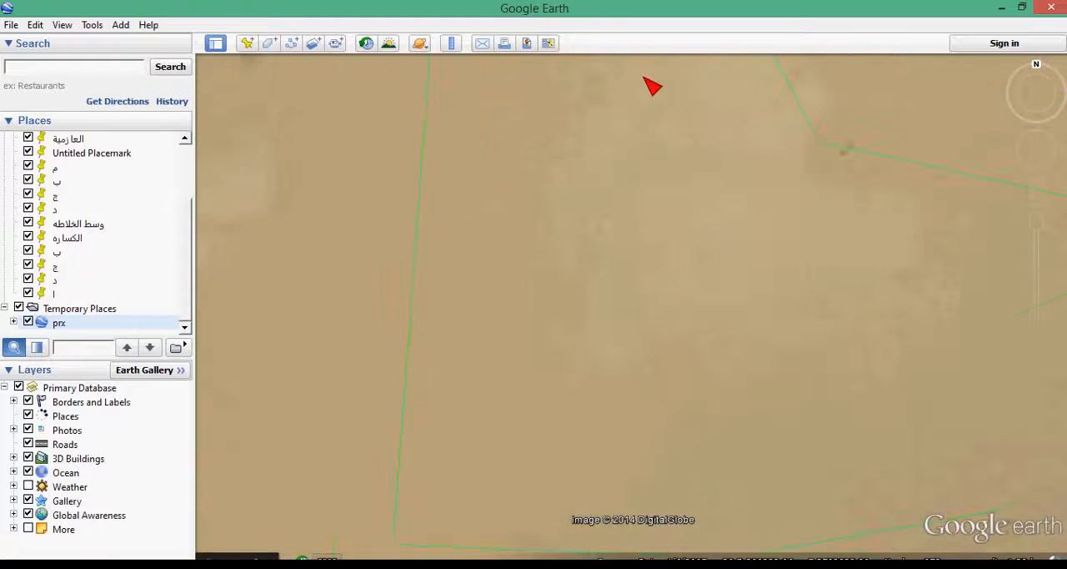
{"action": "scroll", "coordinate": [512, 290], "scroll_direction": "up", "scroll_amount": 1}
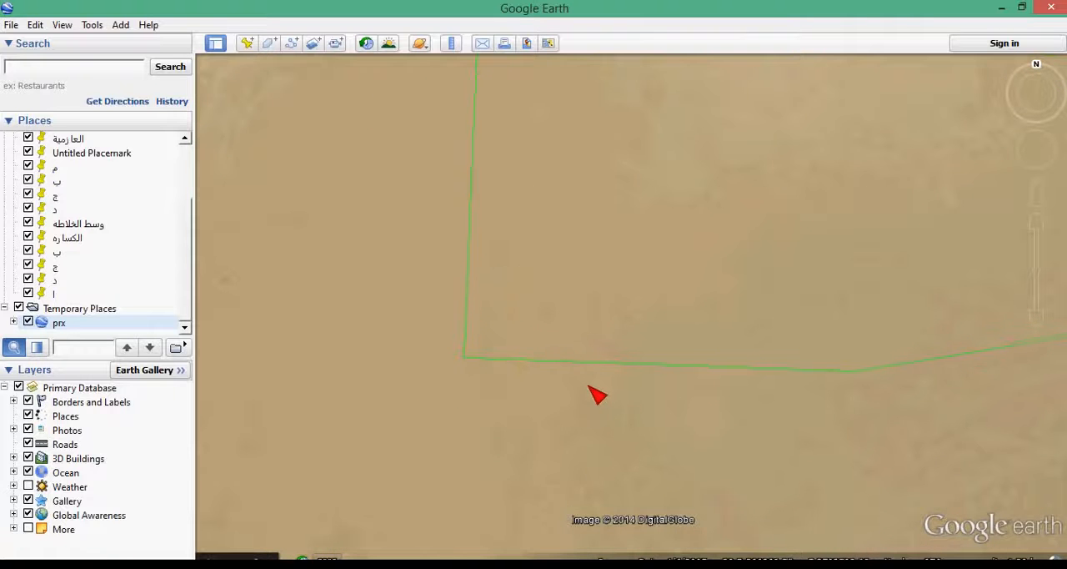
{"action": "scroll", "coordinate": [587, 364], "scroll_direction": "down", "scroll_amount": 2}
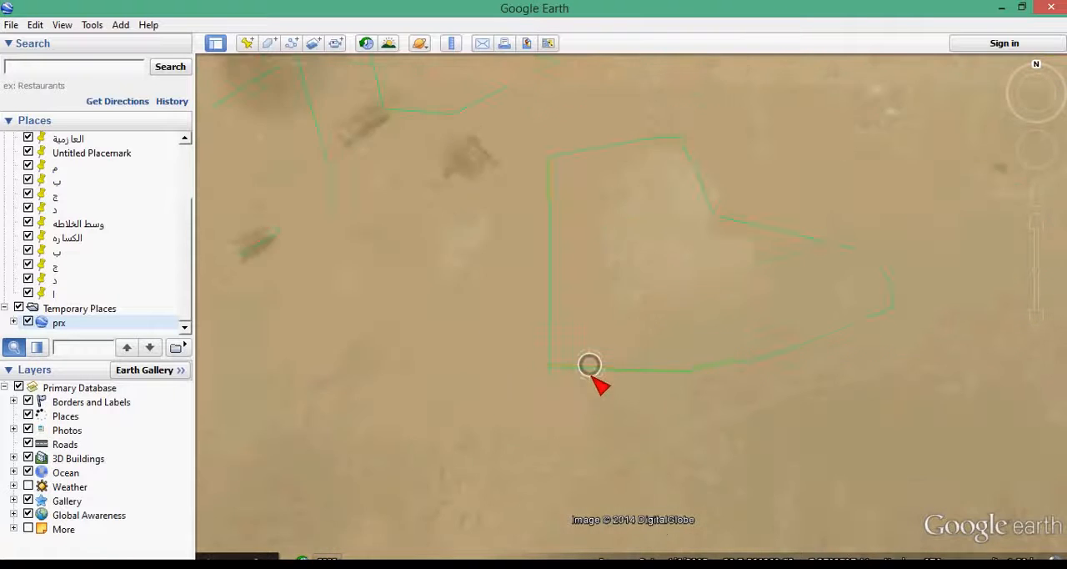
{"action": "scroll", "coordinate": [567, 325], "scroll_direction": "down", "scroll_amount": 3}
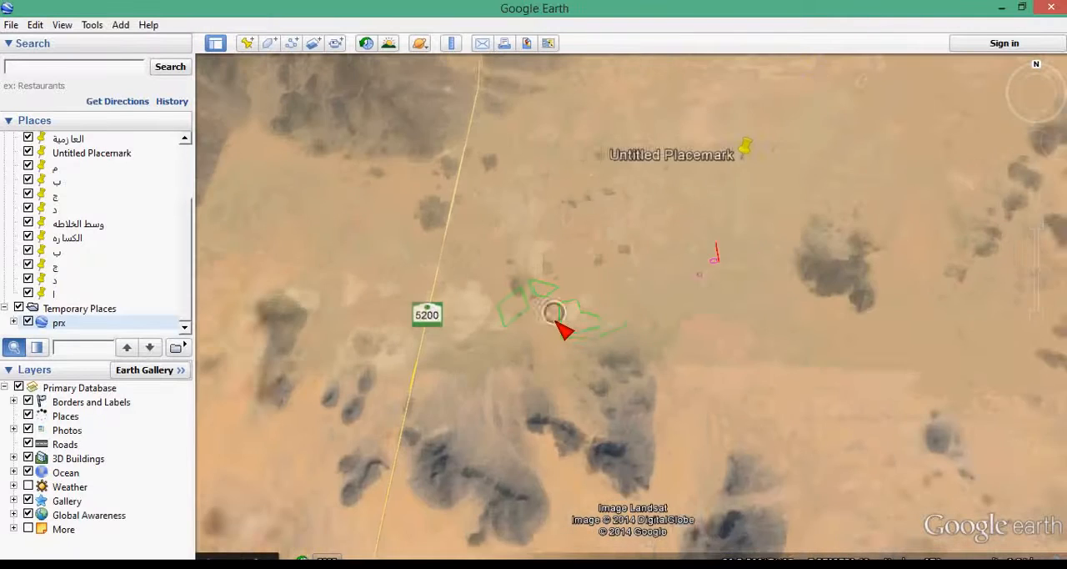
{"action": "scroll", "coordinate": [583, 328], "scroll_direction": "down", "scroll_amount": 3}
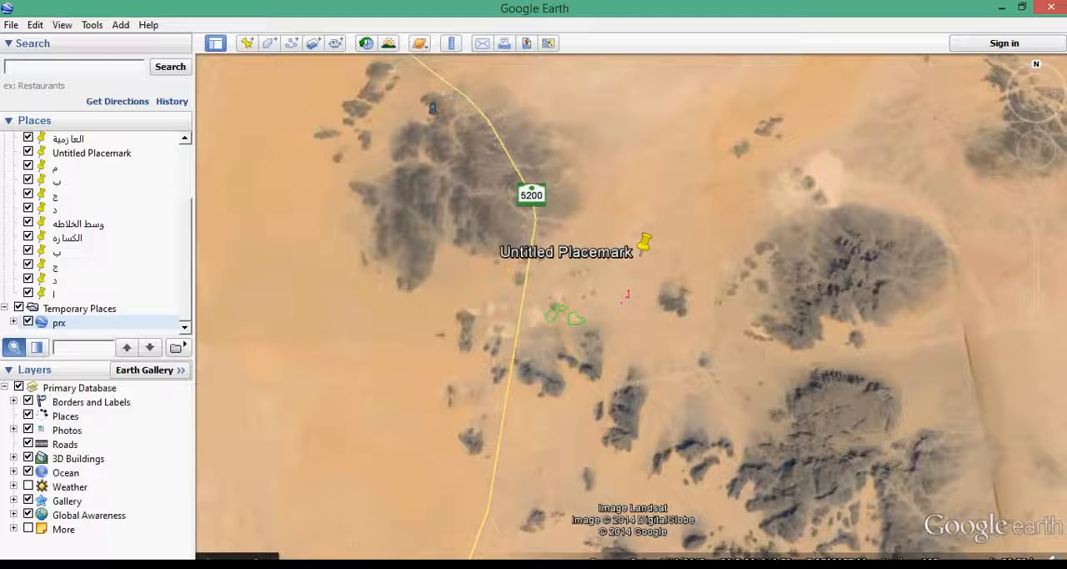
- Switch to the Civil 3D drawing and back to Google Earth to inspect the wider region around the exported site
{"action": "mouse_move", "coordinate": [483, 559]}
{"action": "left_click", "coordinate": [476, 458]}
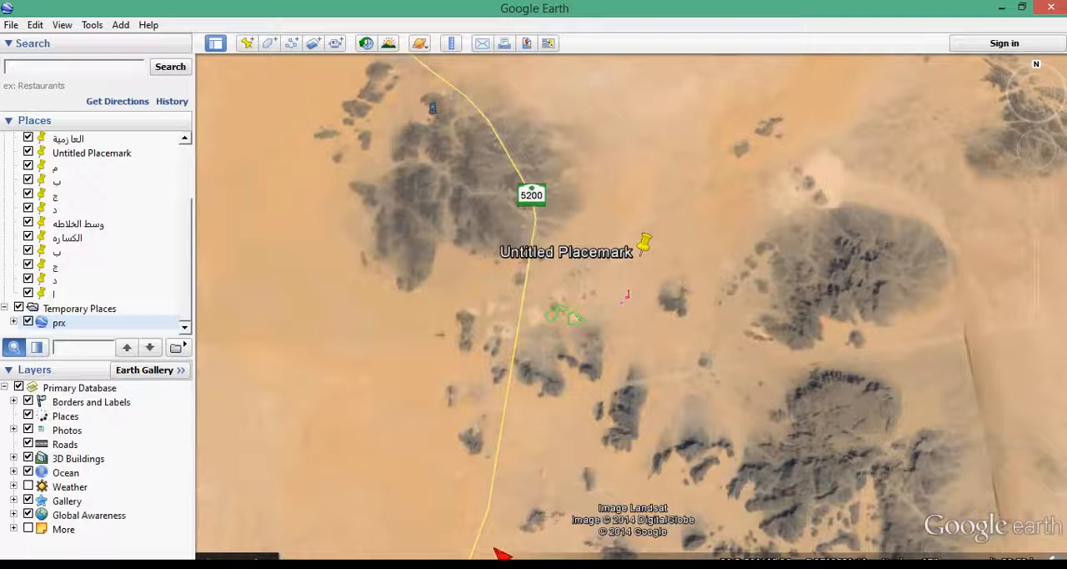
{"action": "left_click", "coordinate": [509, 564]}
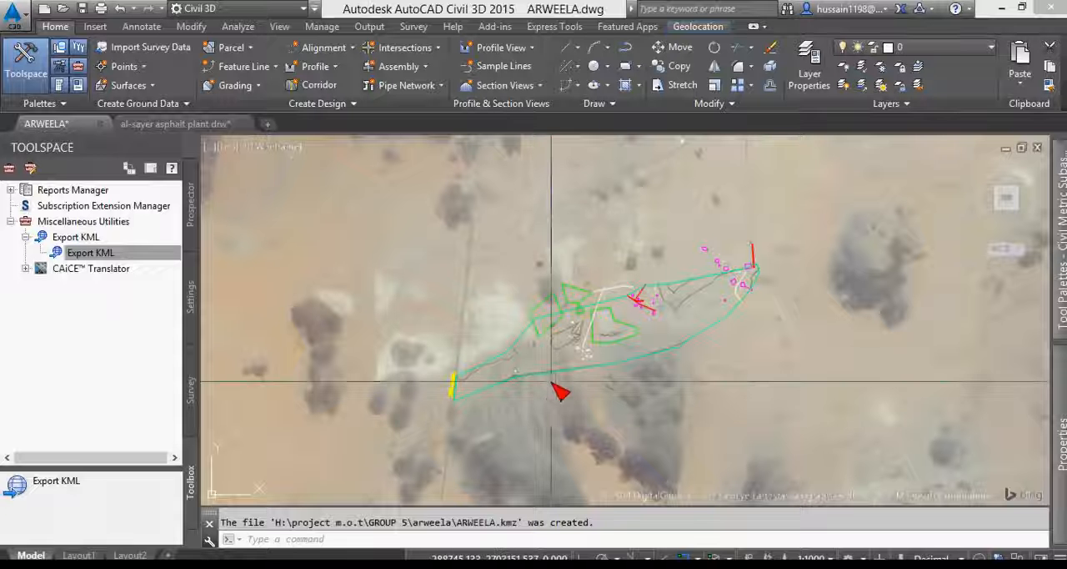
{"action": "left_click", "coordinate": [524, 564]}
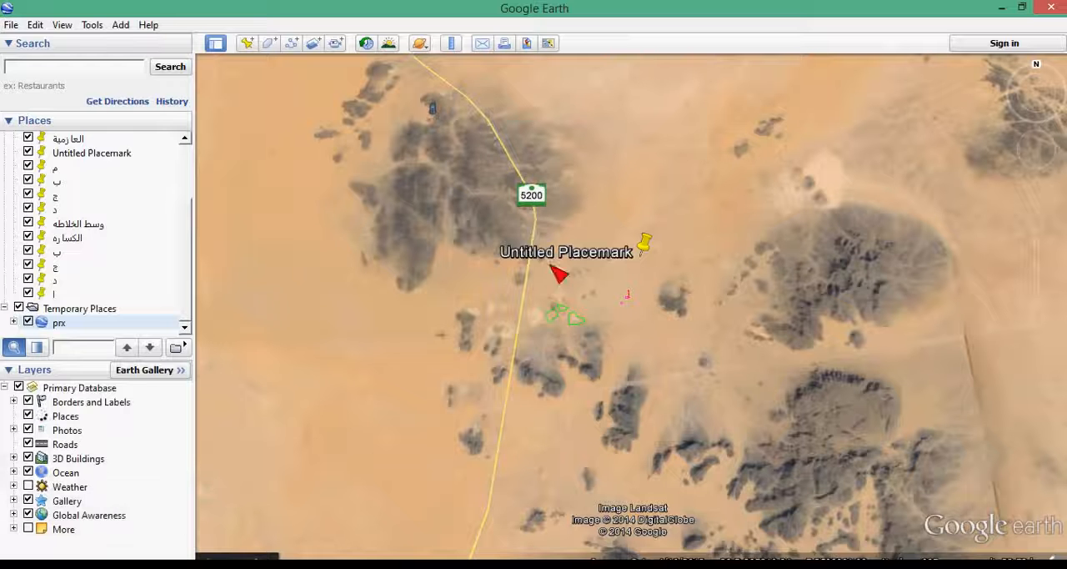
{"action": "scroll", "coordinate": [661, 336], "scroll_direction": "down", "scroll_amount": 2}
{"action": "scroll", "coordinate": [631, 305], "scroll_direction": "down", "scroll_amount": 15}
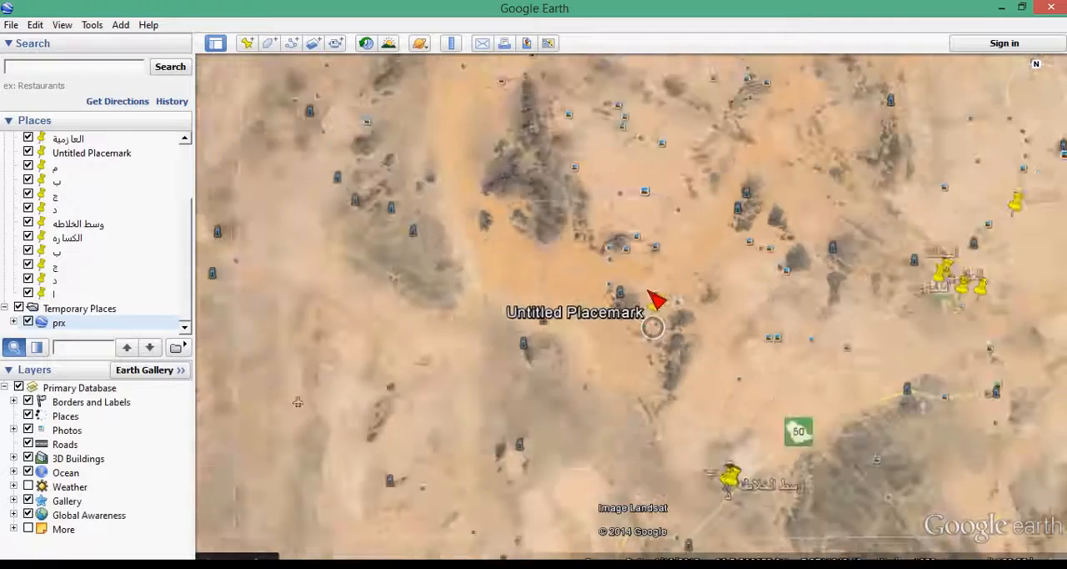
- View the whole globe and examine the numbered UTM zones and lettered latitude bands around the exported site's region
{"action": "scroll", "coordinate": [630, 305], "scroll_direction": "down", "scroll_amount": 10}
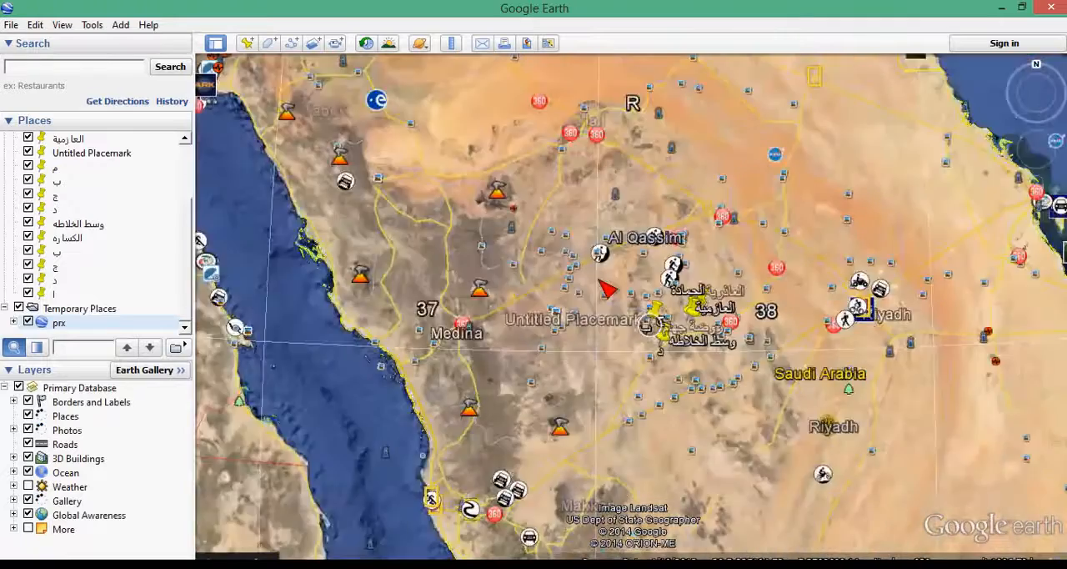
{"action": "scroll", "coordinate": [596, 277], "scroll_direction": "down", "scroll_amount": 5}
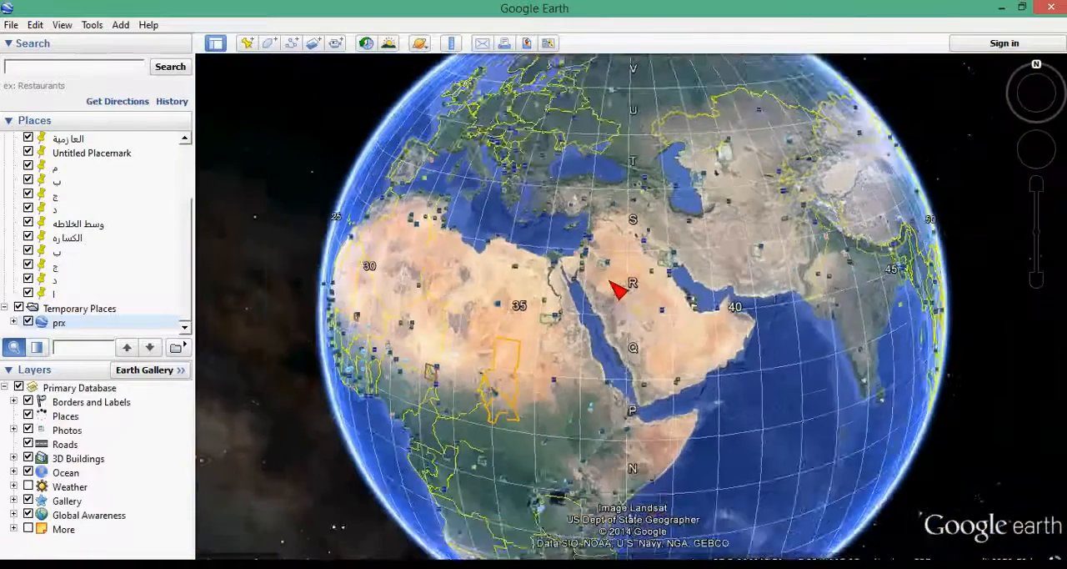
{"action": "left_click_drag", "start_coordinate": [615, 232], "coordinate": [620, 233]}
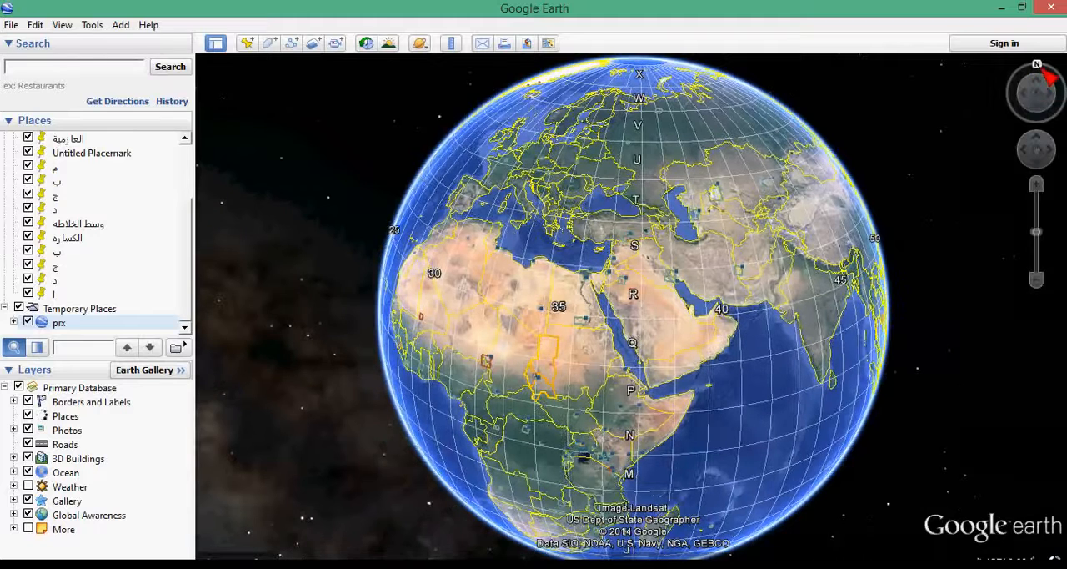
{"action": "left_click", "coordinate": [1044, 77]}
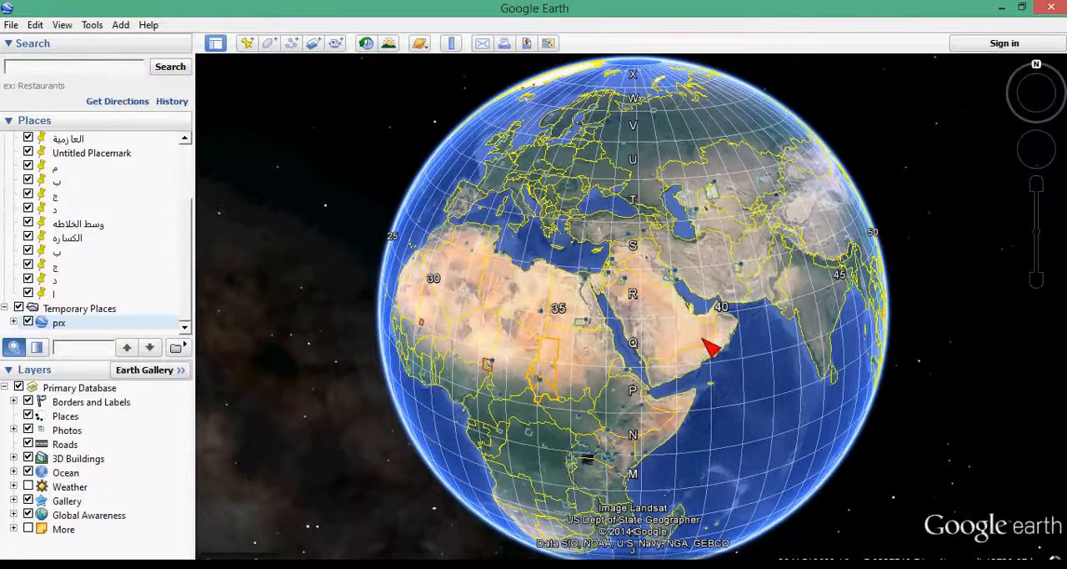
{"action": "left_click_drag", "start_coordinate": [796, 346], "coordinate": [650, 362]}
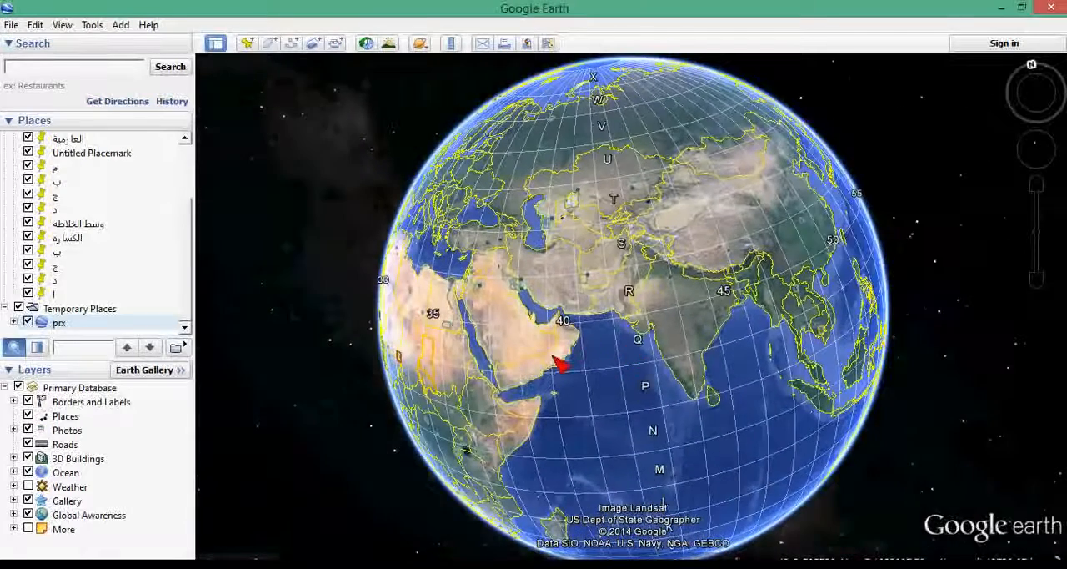
- Examine the UTM zones covering the Arabian Peninsula and how their numbering runs east to India and north to the Caspian Sea
{"action": "scroll", "coordinate": [519, 355], "scroll_direction": "up", "scroll_amount": 4}
{"action": "left_click", "coordinate": [1032, 63]}
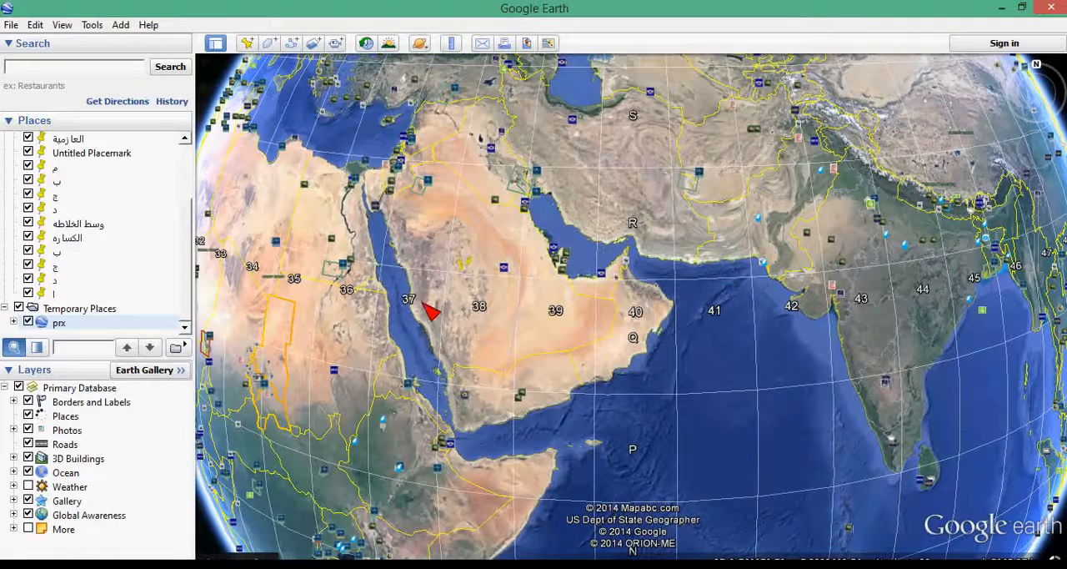
{"action": "scroll", "coordinate": [444, 280], "scroll_direction": "up", "scroll_amount": 4}
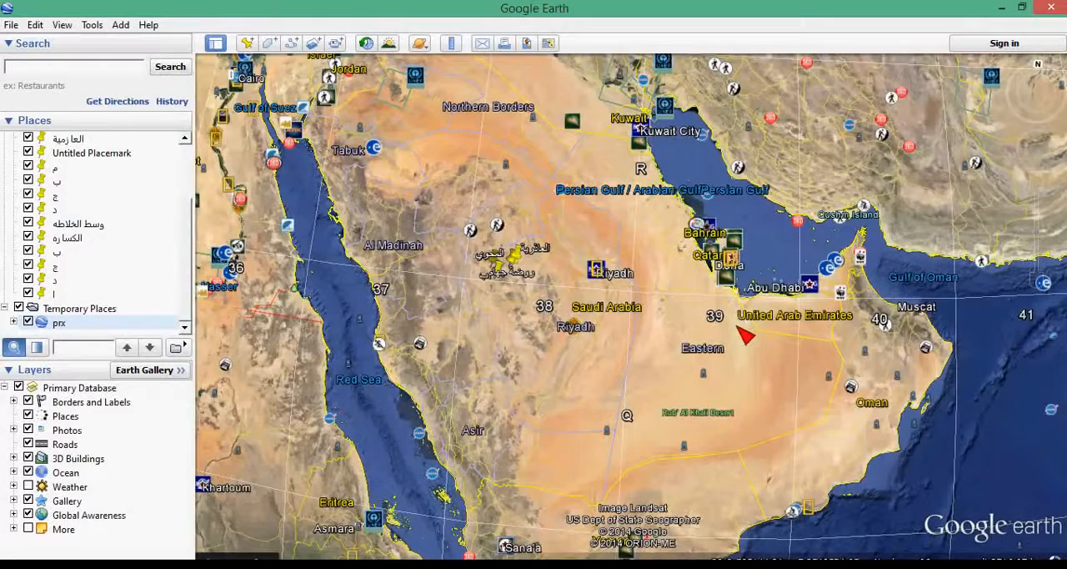
{"action": "scroll", "coordinate": [468, 334], "scroll_direction": "down", "scroll_amount": 3}
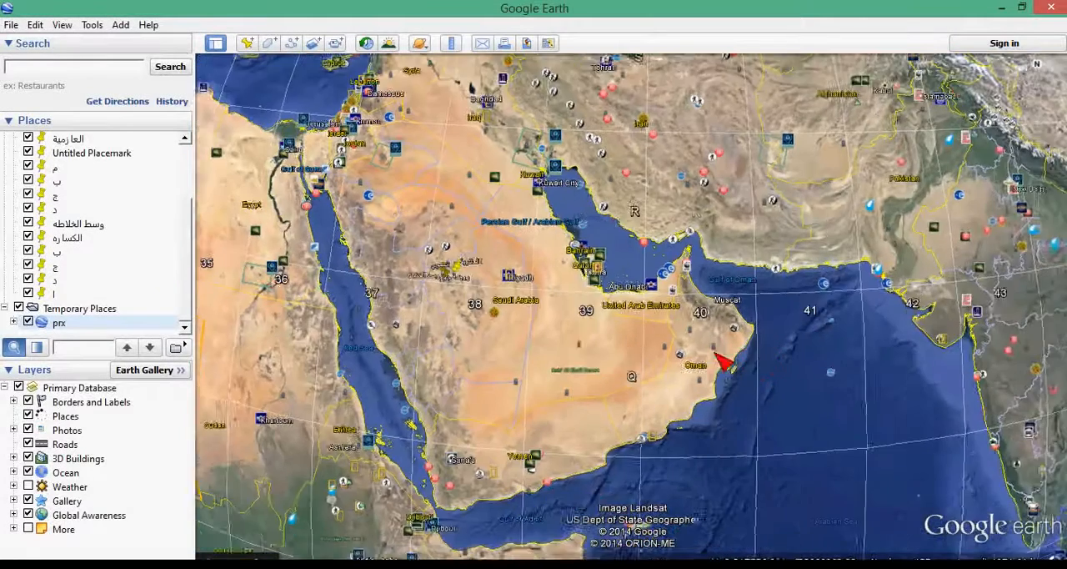
{"action": "left_click_drag", "start_coordinate": [722, 360], "coordinate": [643, 360]}
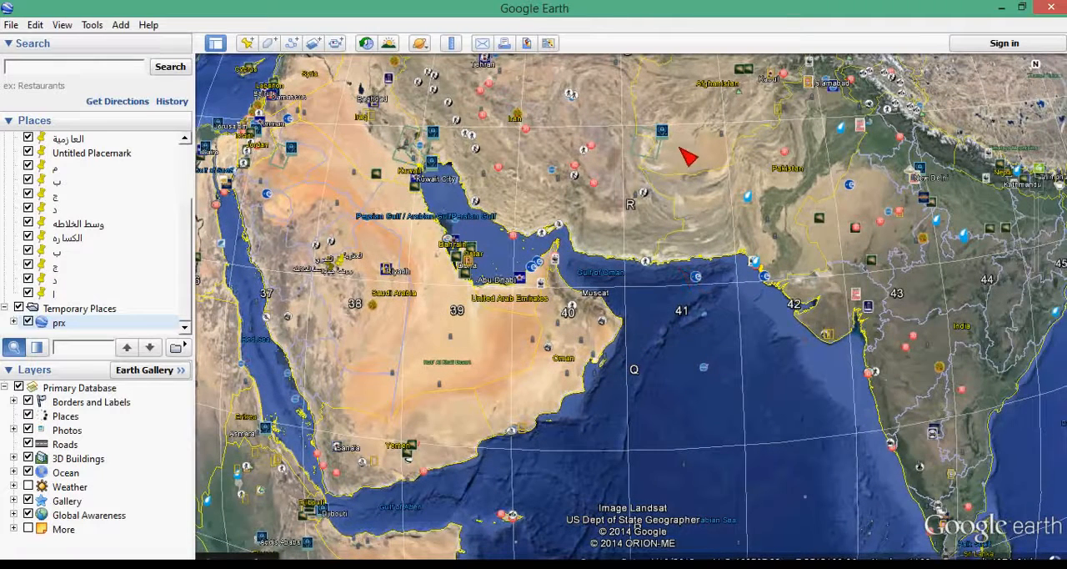
{"action": "left_click_drag", "start_coordinate": [787, 271], "coordinate": [812, 328]}
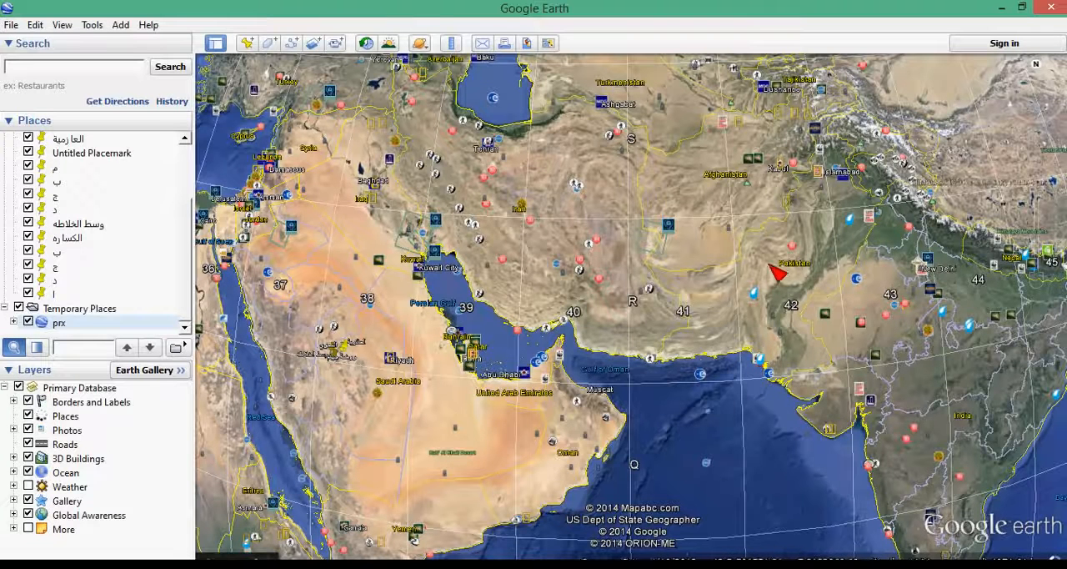
{"action": "left_click_drag", "start_coordinate": [707, 210], "coordinate": [715, 328]}
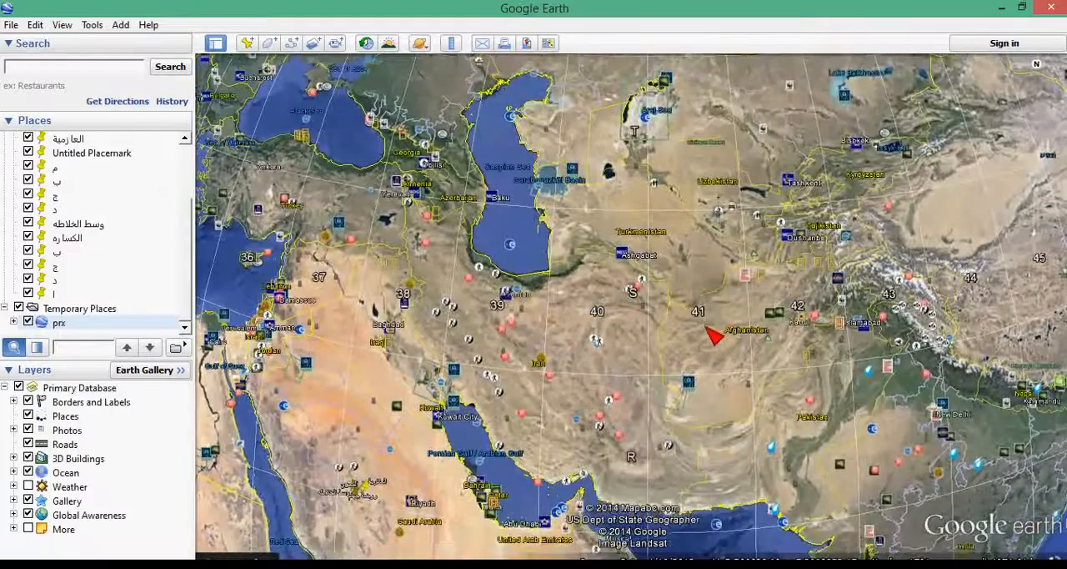
- Examine how the UTM zone lines converge around the North Pole on the globe
{"action": "scroll", "coordinate": [712, 332], "scroll_direction": "down", "scroll_amount": 5}
{"action": "scroll", "coordinate": [683, 315], "scroll_direction": "down", "scroll_amount": 2}
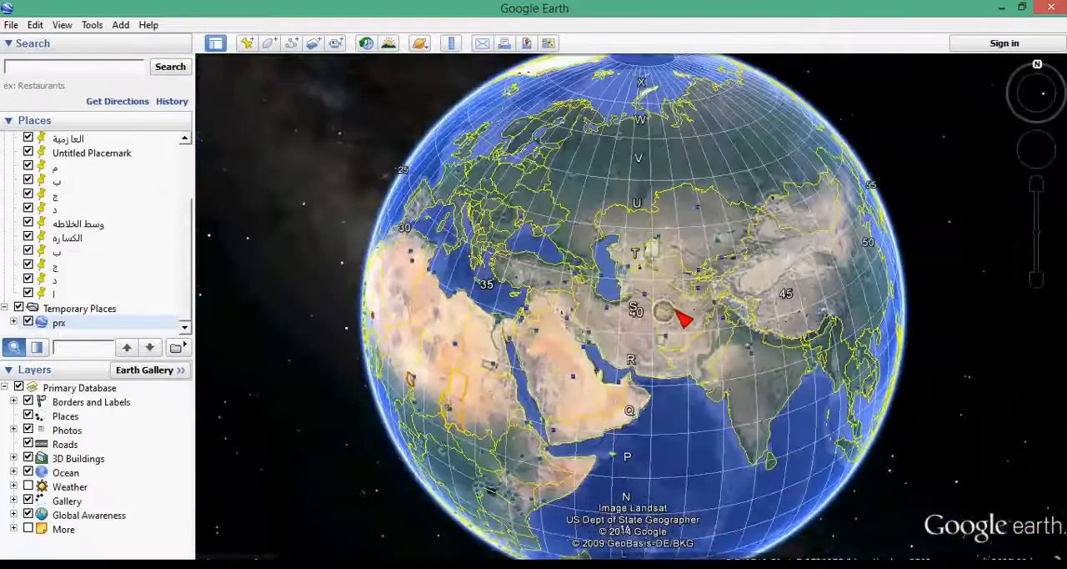
{"action": "left_click", "coordinate": [696, 244]}
{"action": "left_click_drag", "start_coordinate": [704, 260], "coordinate": [726, 281]}
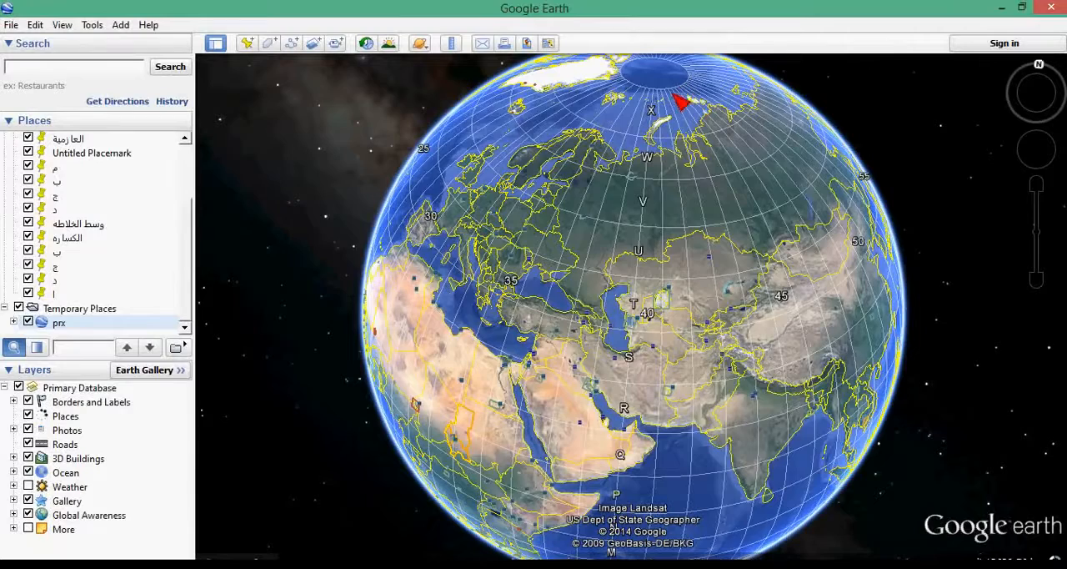
{"action": "left_click_drag", "start_coordinate": [667, 96], "coordinate": [672, 202]}
{"action": "scroll", "coordinate": [668, 197], "scroll_direction": "up", "scroll_amount": 5}
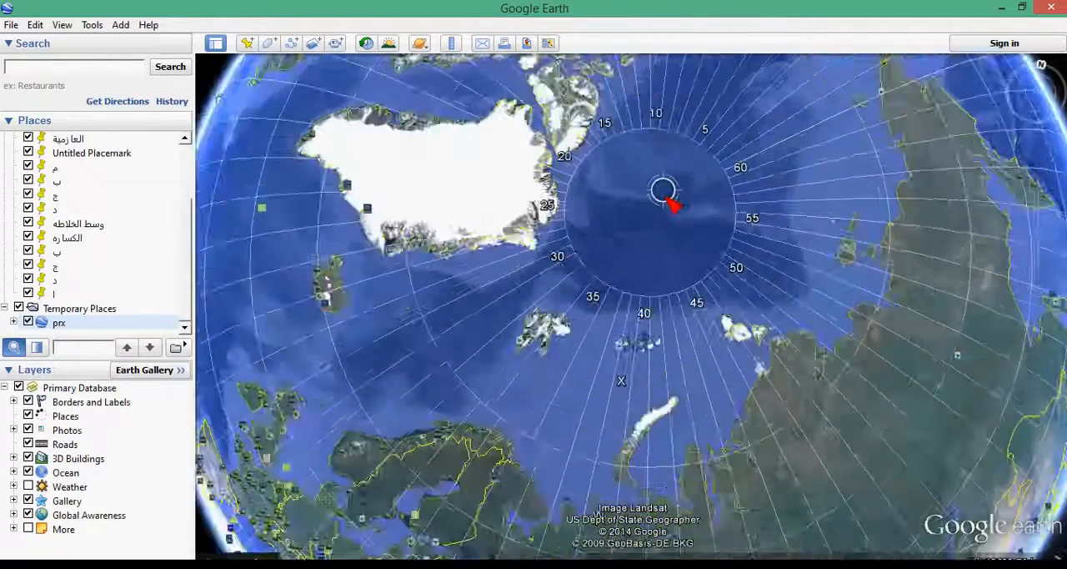
{"action": "scroll", "coordinate": [675, 245], "scroll_direction": "up", "scroll_amount": 2}
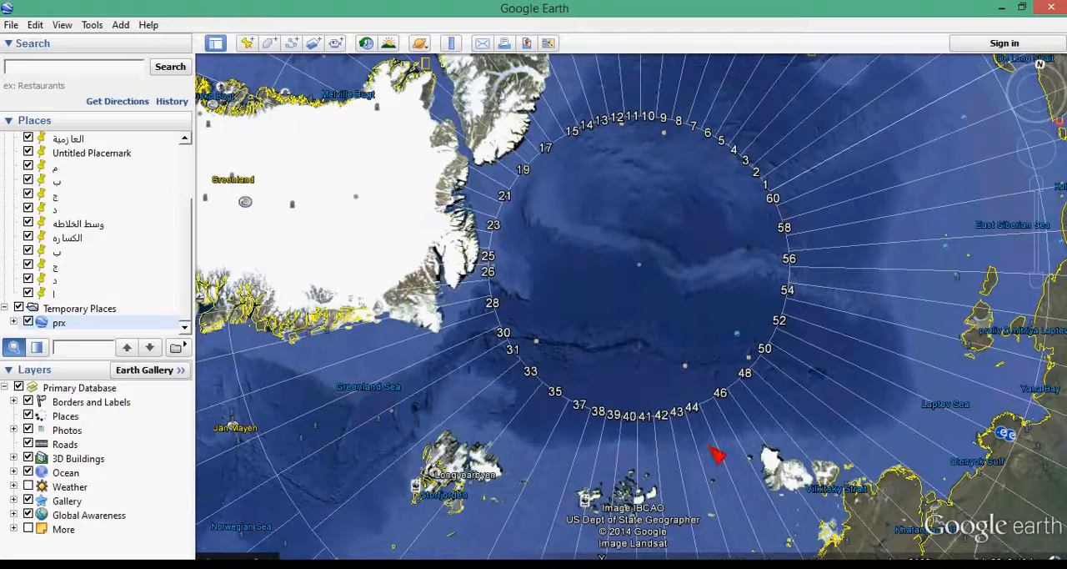
- Follow the UTM zone strips south from the Arctic Ocean across Russia to Kazakhstan
{"action": "left_click_drag", "start_coordinate": [714, 428], "coordinate": [673, 286]}
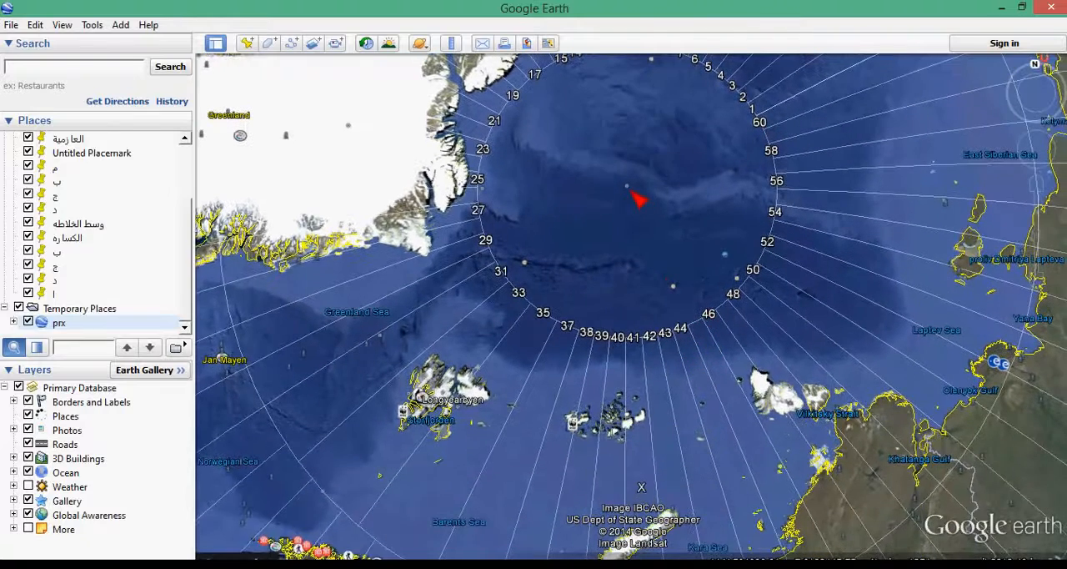
{"action": "left_click_drag", "start_coordinate": [794, 500], "coordinate": [741, 248]}
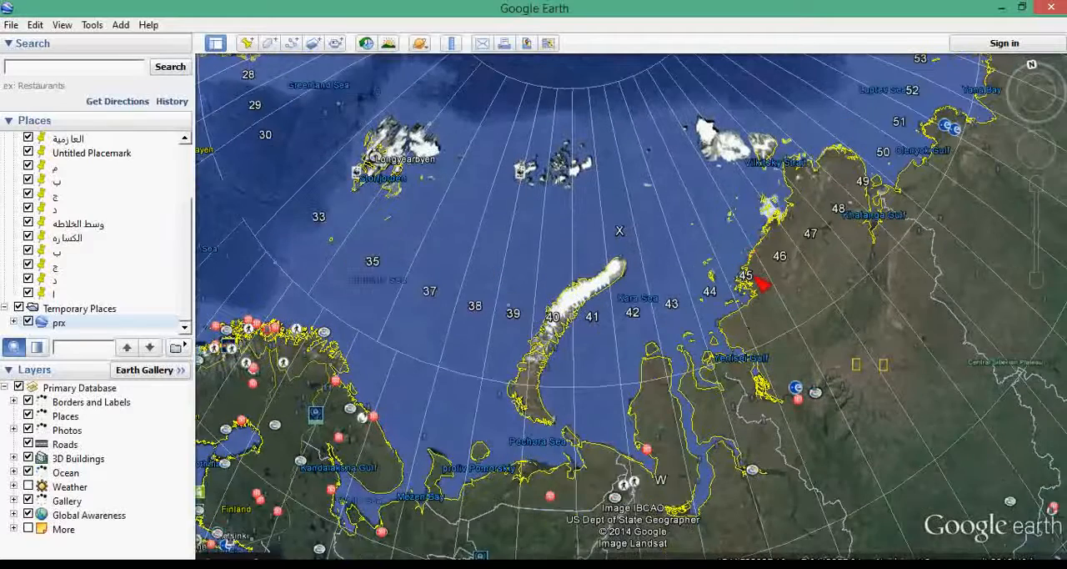
{"action": "left_click_drag", "start_coordinate": [762, 465], "coordinate": [667, 303]}
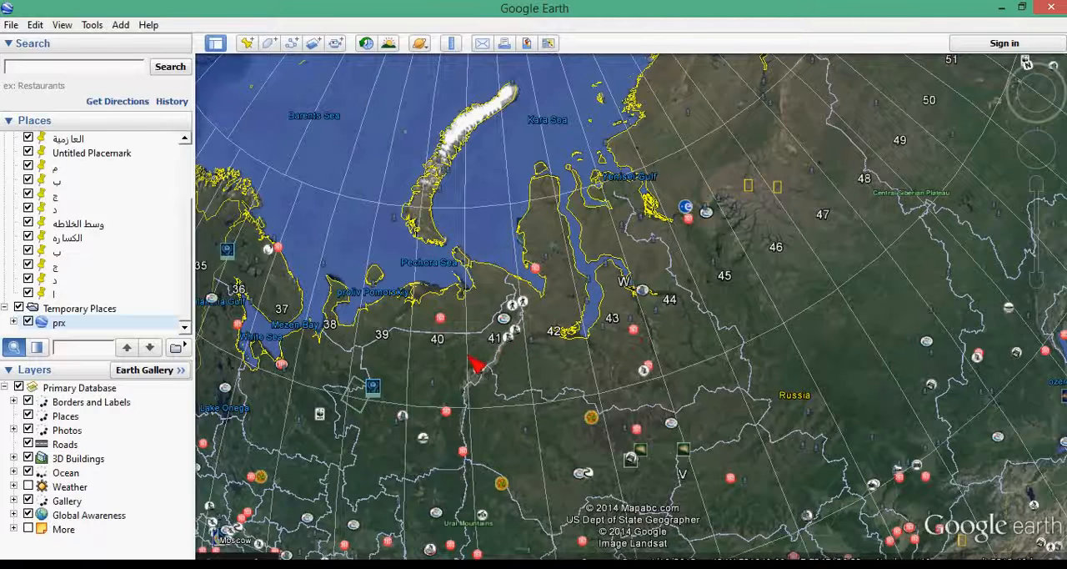
{"action": "left_click_drag", "start_coordinate": [543, 459], "coordinate": [555, 186]}
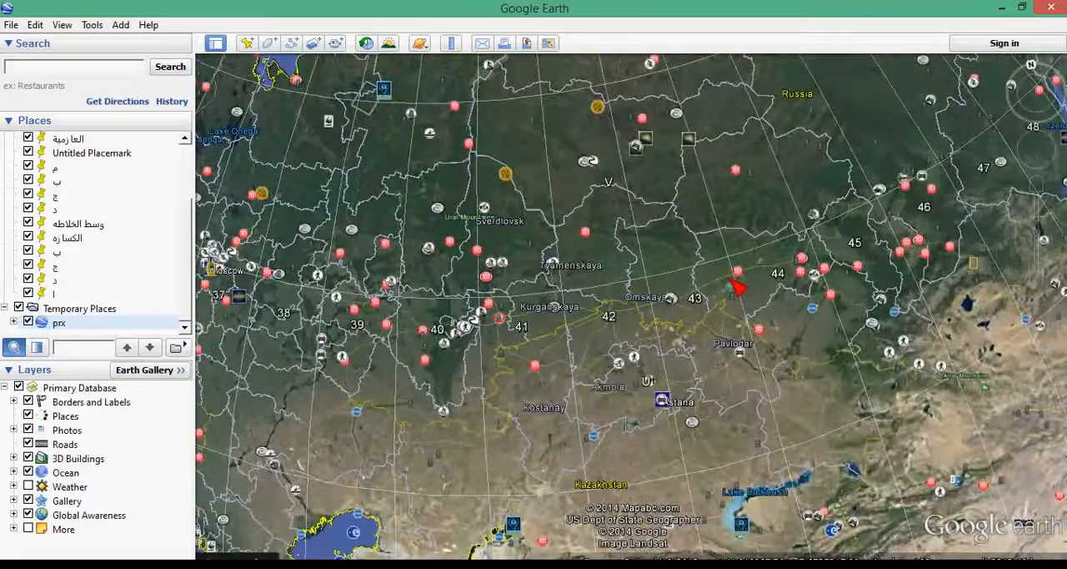
- Examine the lettered latitude bands from Central Asia down to the equator and the UTM zones across eastern Africa
{"action": "scroll", "coordinate": [733, 280], "scroll_direction": "down", "scroll_amount": 5}
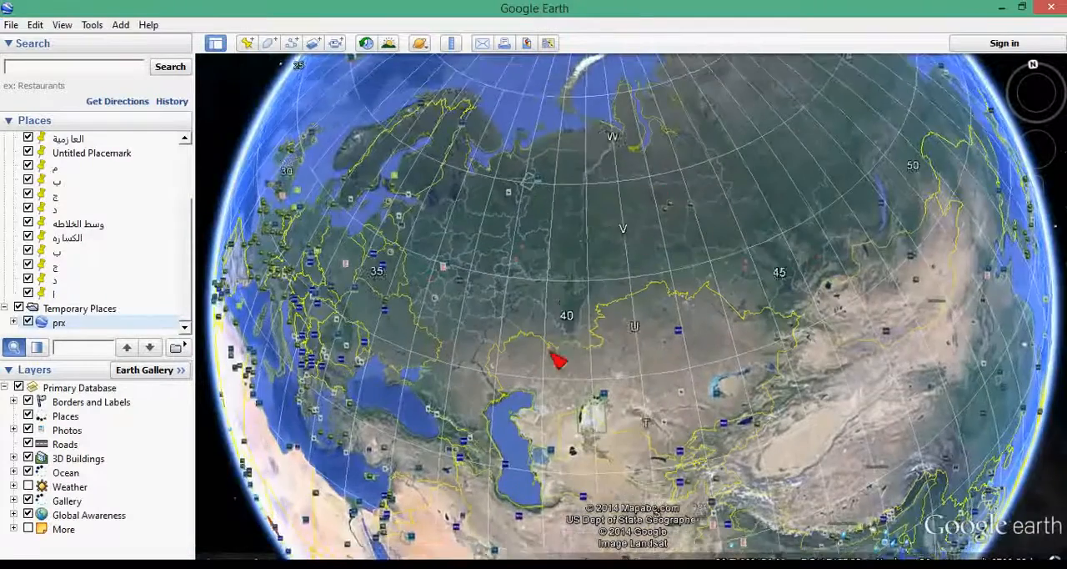
{"action": "left_click_drag", "start_coordinate": [549, 352], "coordinate": [569, 183]}
{"action": "left_click_drag", "start_coordinate": [476, 376], "coordinate": [581, 365]}
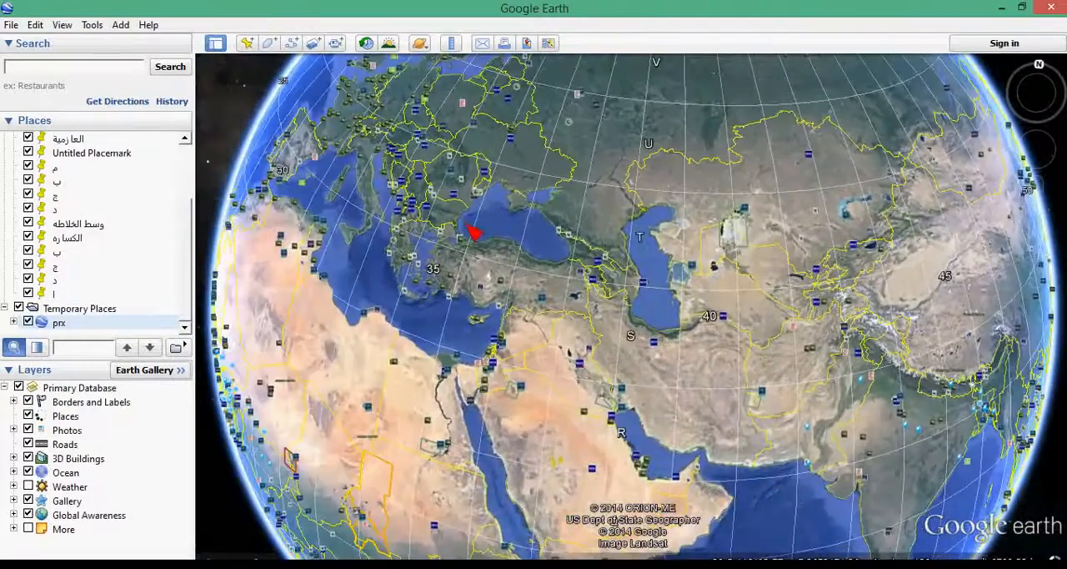
{"action": "left_click_drag", "start_coordinate": [830, 133], "coordinate": [794, 227]}
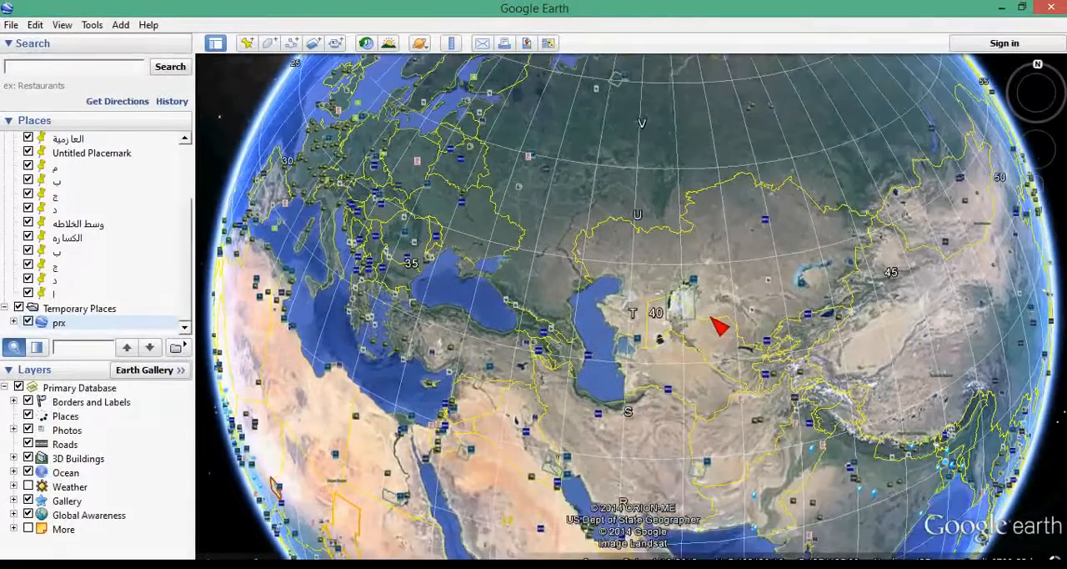
{"action": "left_click_drag", "start_coordinate": [710, 317], "coordinate": [711, 307]}
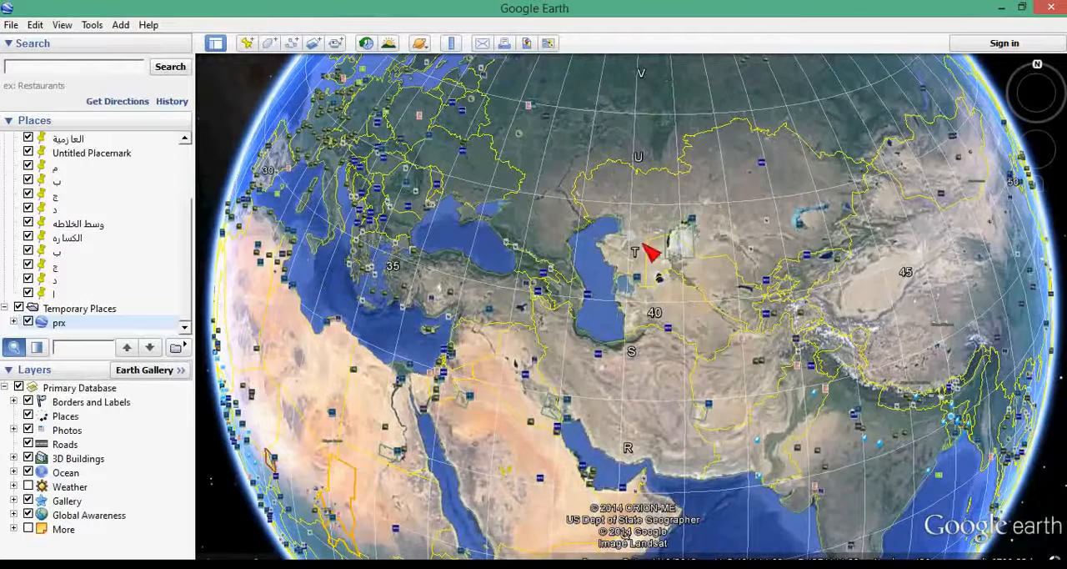
{"action": "left_click_drag", "start_coordinate": [648, 475], "coordinate": [640, 200]}
{"action": "left_click_drag", "start_coordinate": [634, 454], "coordinate": [635, 333]}
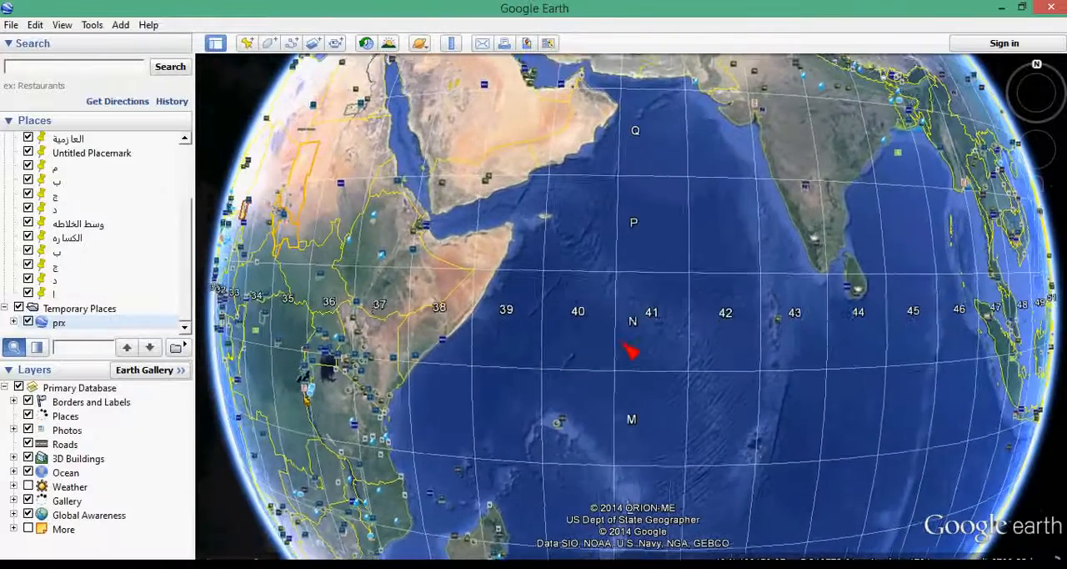
{"action": "left_click_drag", "start_coordinate": [627, 346], "coordinate": [673, 342]}
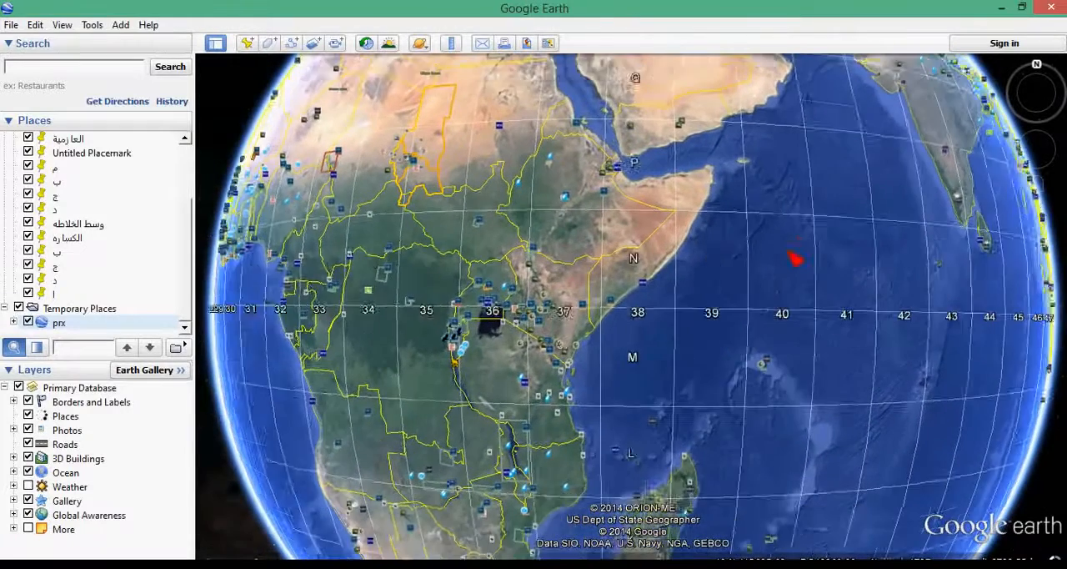
{"action": "scroll", "coordinate": [527, 379], "scroll_direction": "up", "scroll_amount": 3}
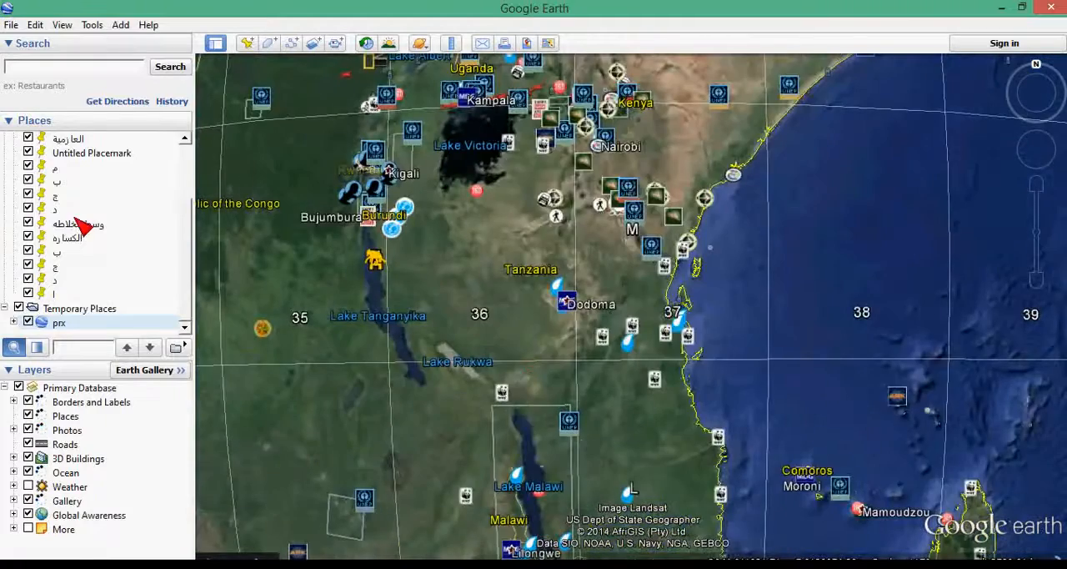
- Fly to the placemark وسط الخلاطه and examine which UTM zones cover Saudi Arabia, the Red Sea and the neighbouring Gulf countries
{"action": "double_click", "coordinate": [83, 225]}
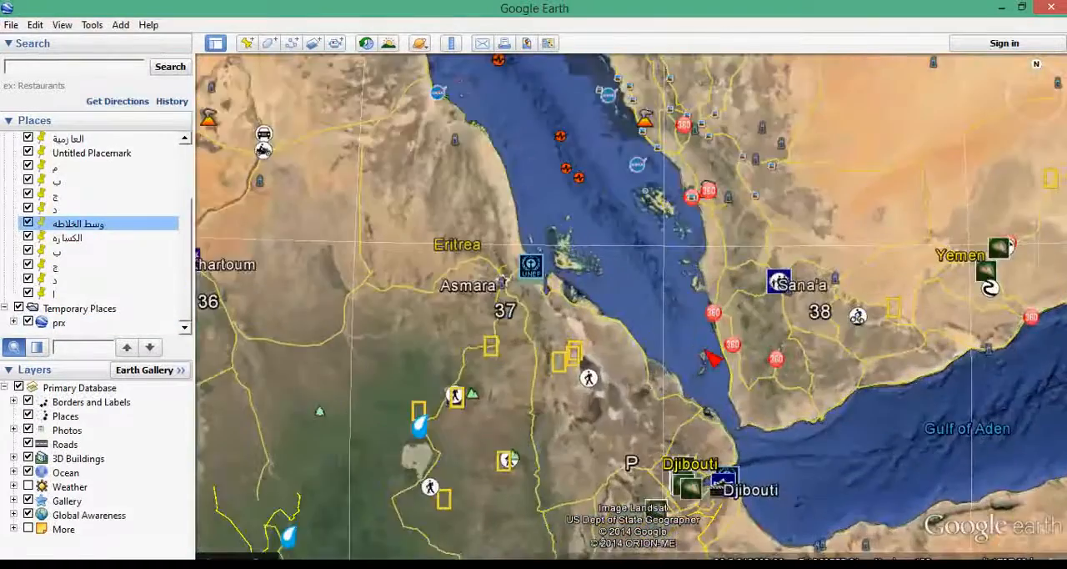
{"action": "scroll", "coordinate": [519, 338], "scroll_direction": "down", "scroll_amount": 10}
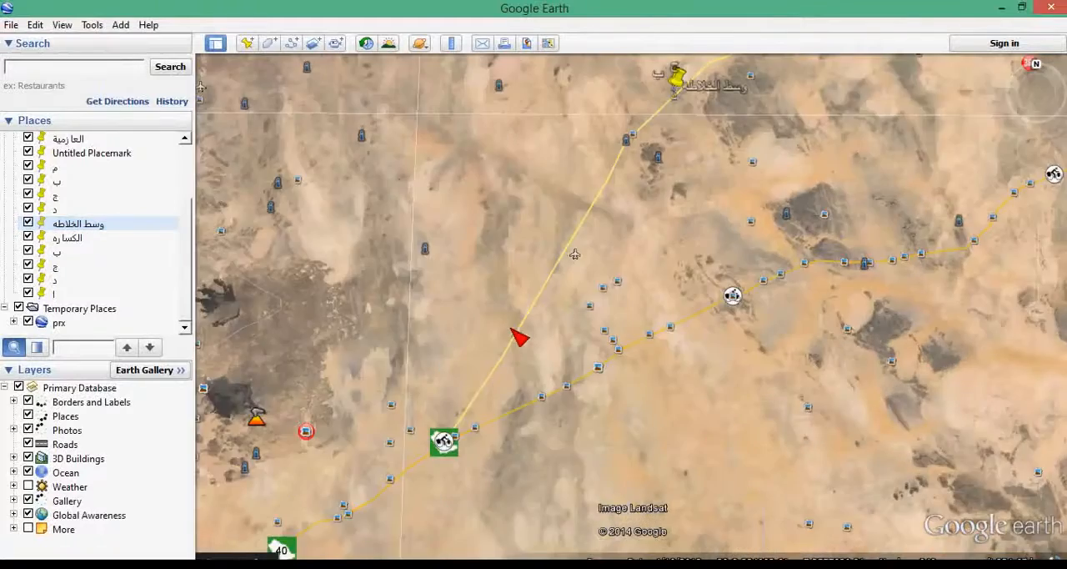
{"action": "scroll", "coordinate": [517, 335], "scroll_direction": "down", "scroll_amount": 5}
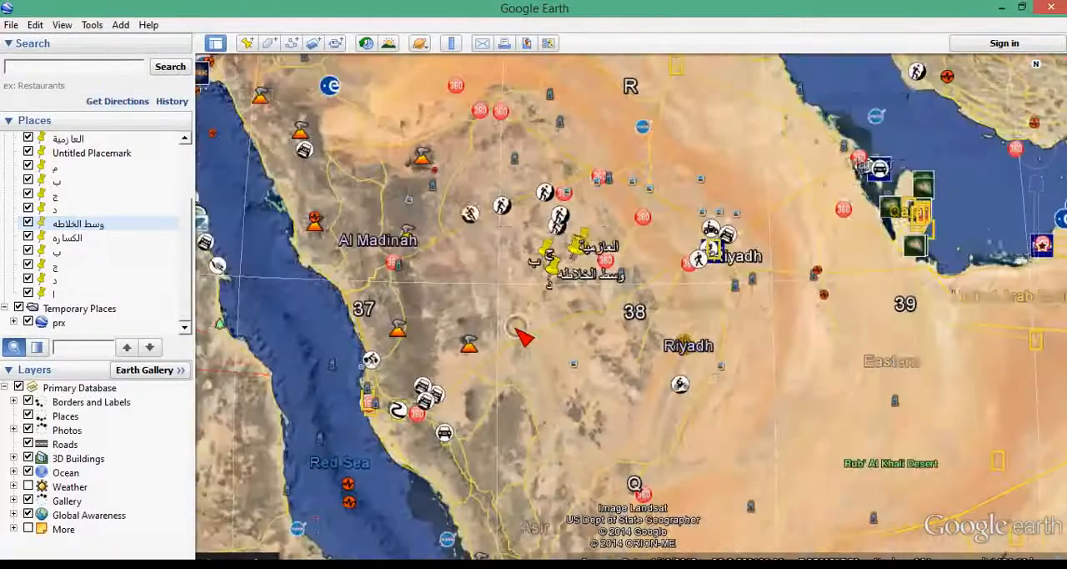
{"action": "scroll", "coordinate": [537, 336], "scroll_direction": "down", "scroll_amount": 3}
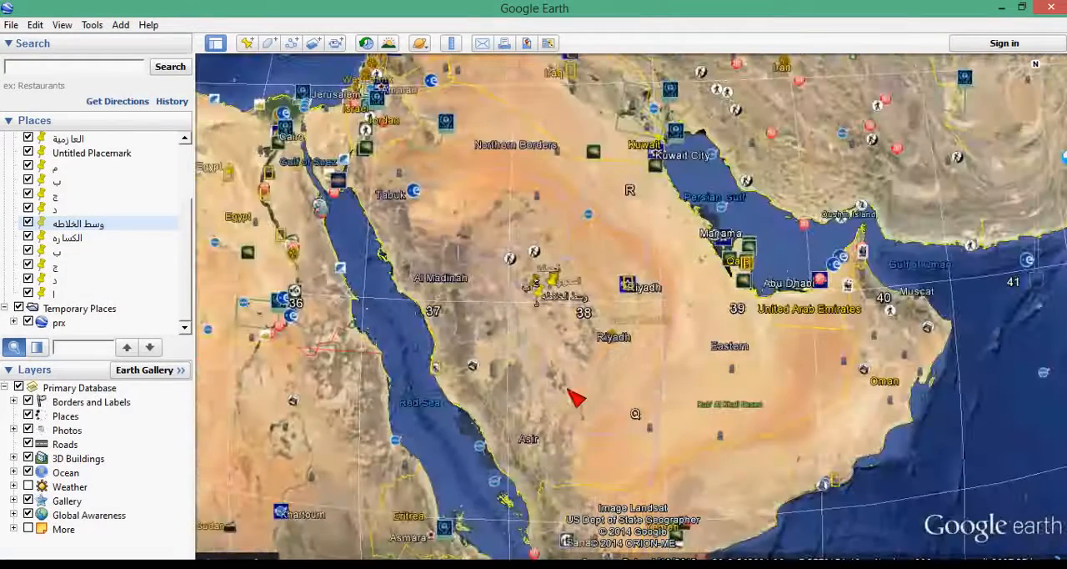
{"action": "left_click_drag", "start_coordinate": [636, 458], "coordinate": [639, 431]}
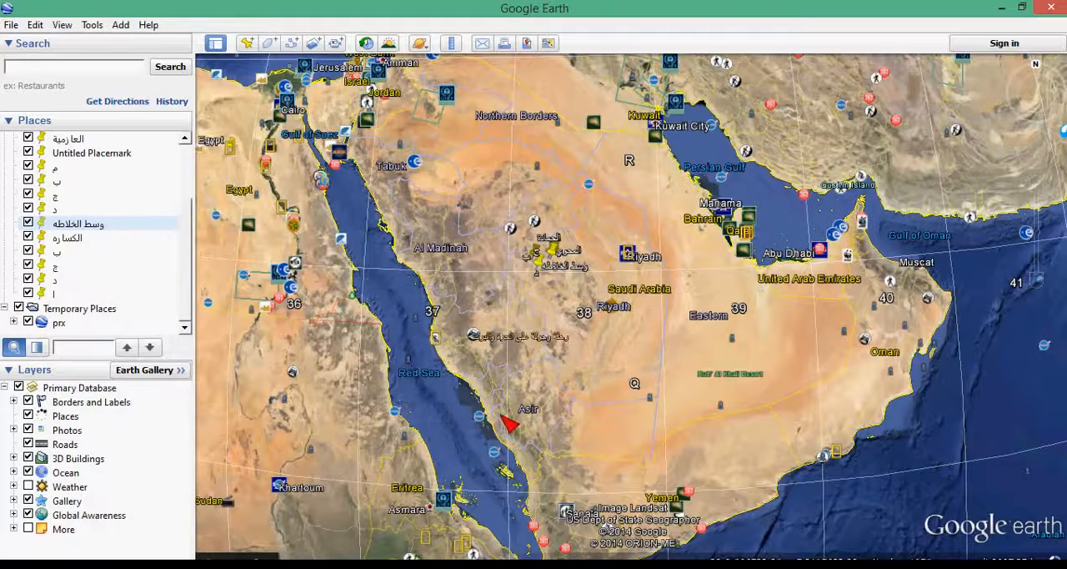
{"action": "left_click", "coordinate": [605, 429]}
{"action": "left_click_drag", "start_coordinate": [613, 437], "coordinate": [757, 457]}
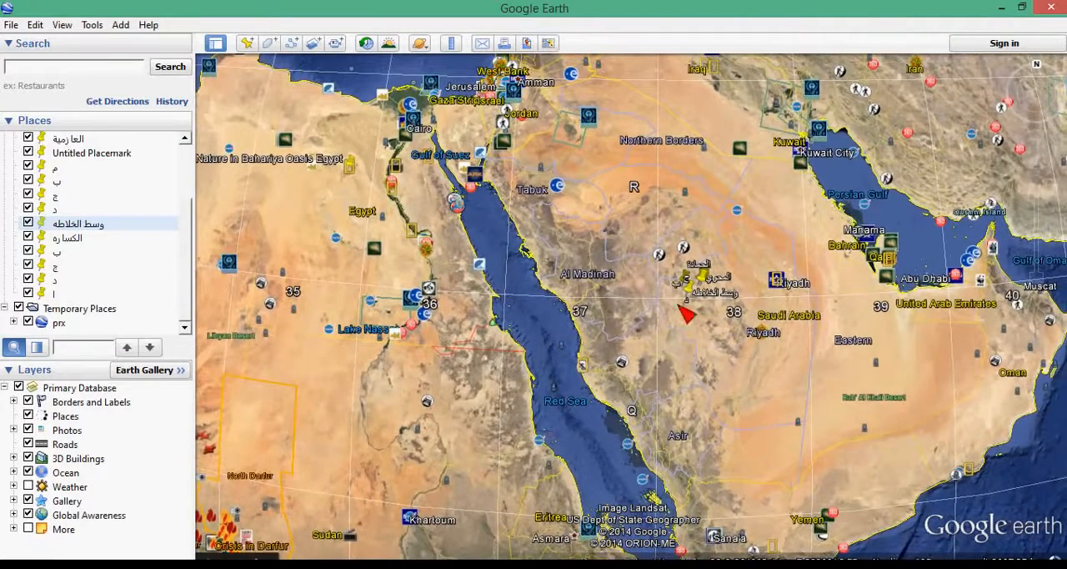
{"action": "left_click_drag", "start_coordinate": [768, 392], "coordinate": [543, 374]}
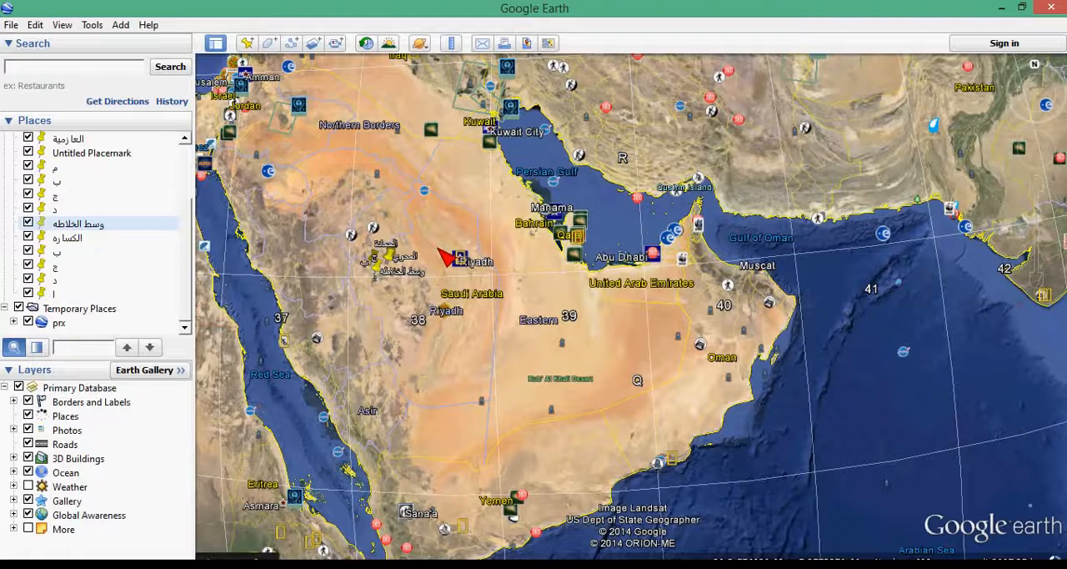
{"action": "left_click_drag", "start_coordinate": [751, 344], "coordinate": [665, 348]}
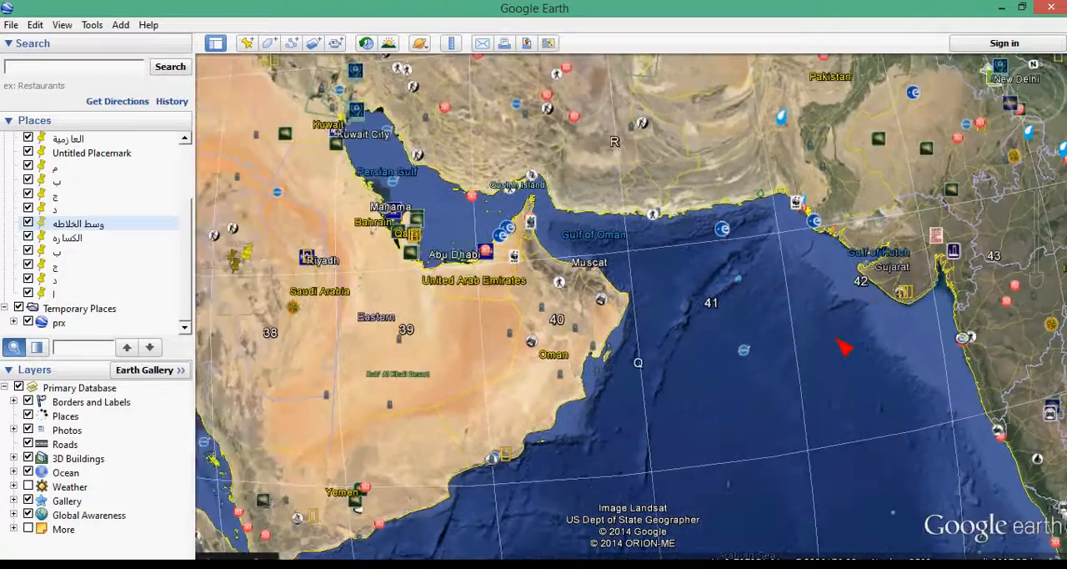
{"action": "left_click_drag", "start_coordinate": [787, 345], "coordinate": [832, 346]}
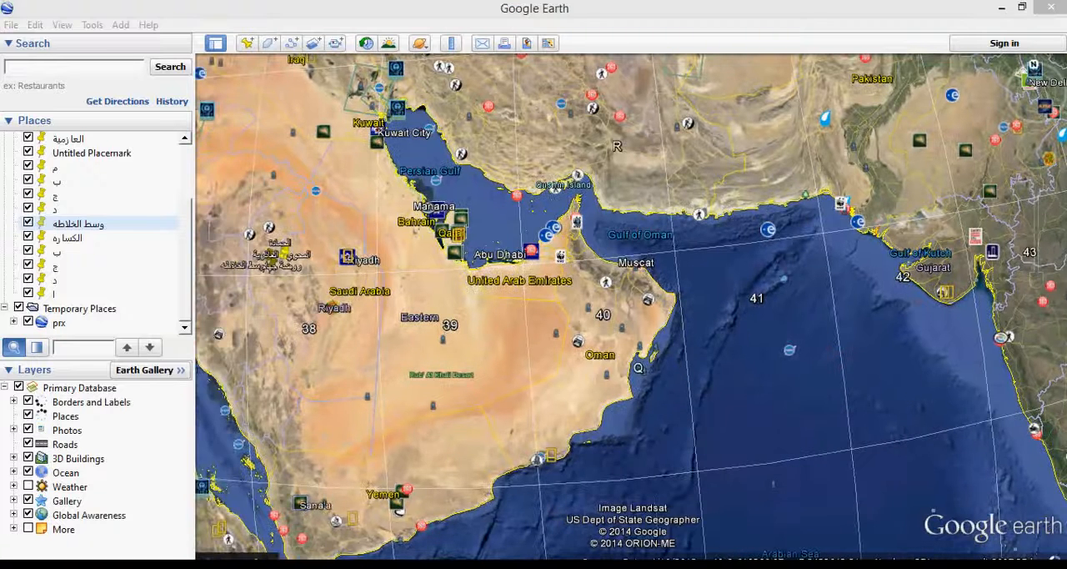
- Switch back to the ARWEELA drawing in Civil 3D
{"action": "mouse_move", "coordinate": [454, 563]}
{"action": "left_click", "coordinate": [447, 500]}
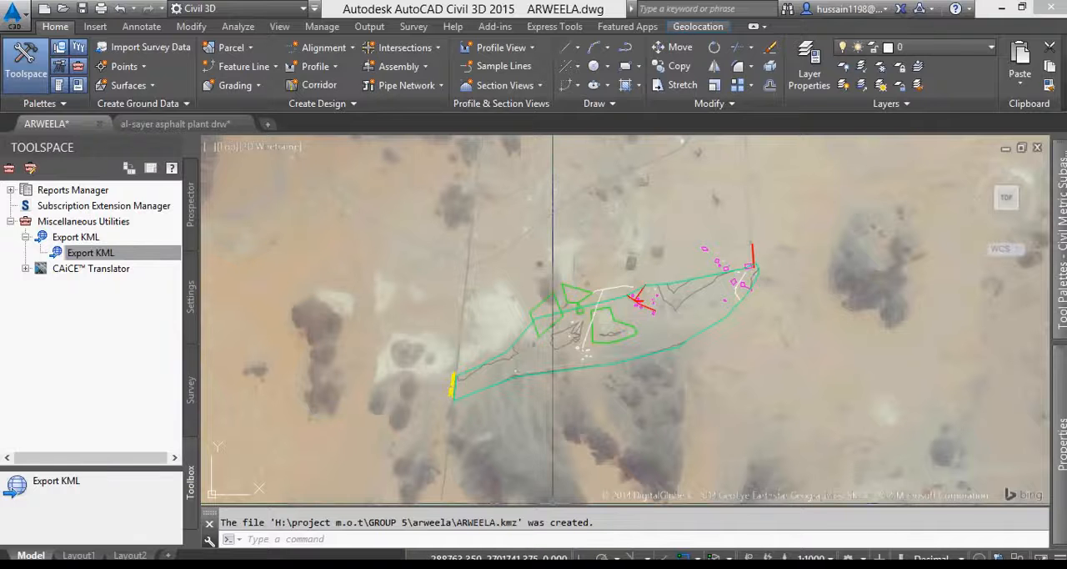
- Review the Set Location and Geolocation tools available for the ARWEELA drawing
{"action": "left_click", "coordinate": [567, 366]}
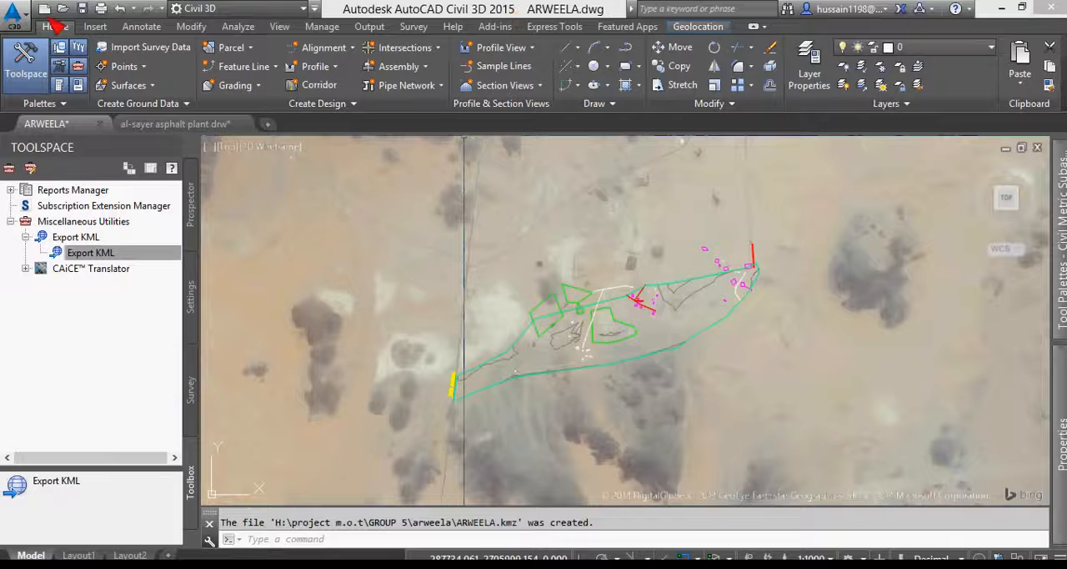
{"action": "left_click", "coordinate": [95, 25]}
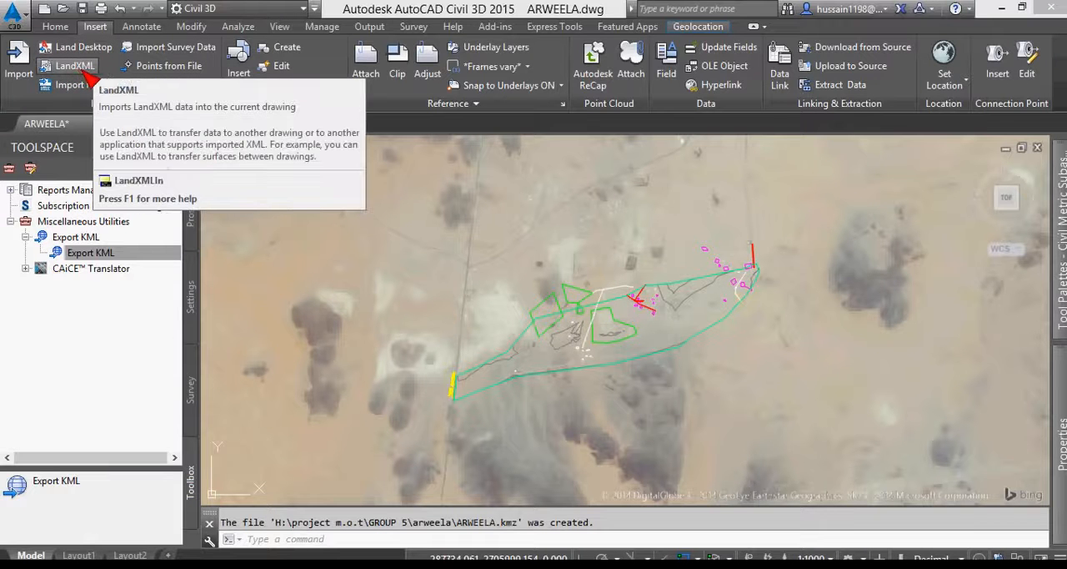
{"action": "left_click", "coordinate": [687, 29]}
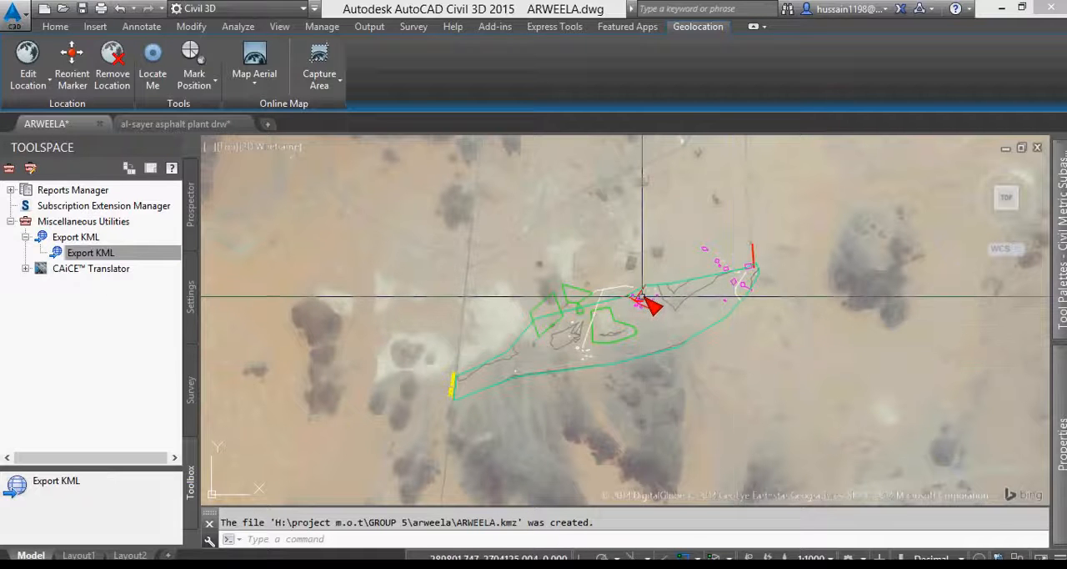
{"action": "mouse_move", "coordinate": [643, 296]}
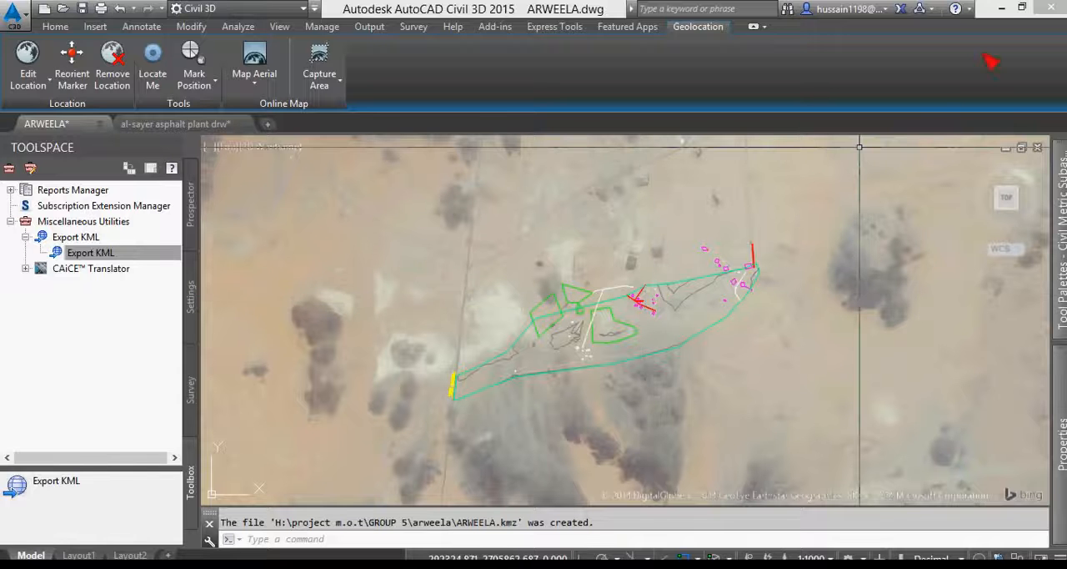
- Switch to Chrome and highlight Pakistan and its WGS84 UTM zones down to Zone 43N in the coordtrans list of supported countries
{"action": "left_click", "coordinate": [999, 7]}
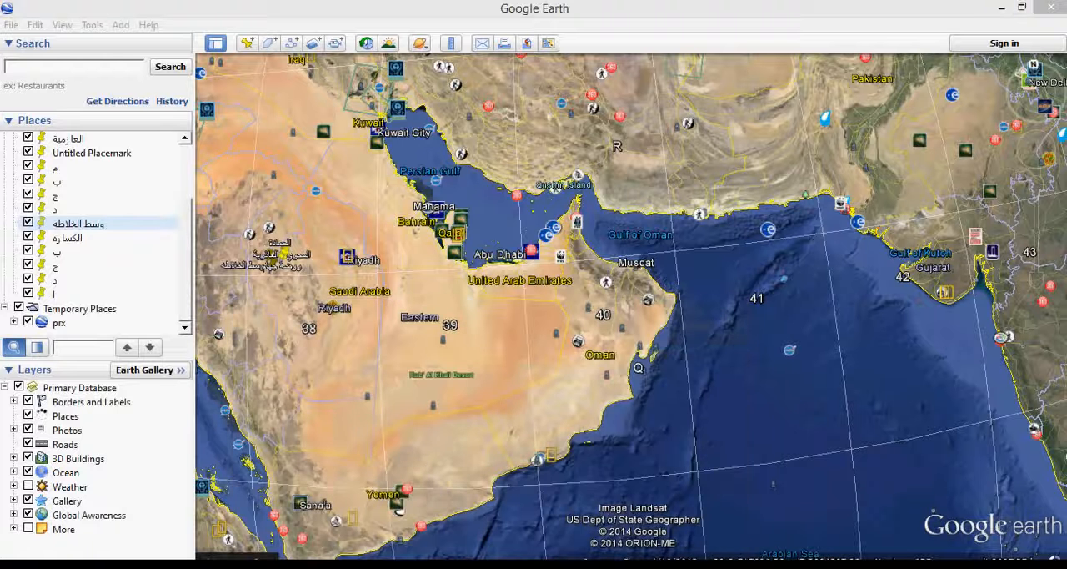
{"action": "left_click", "coordinate": [250, 565]}
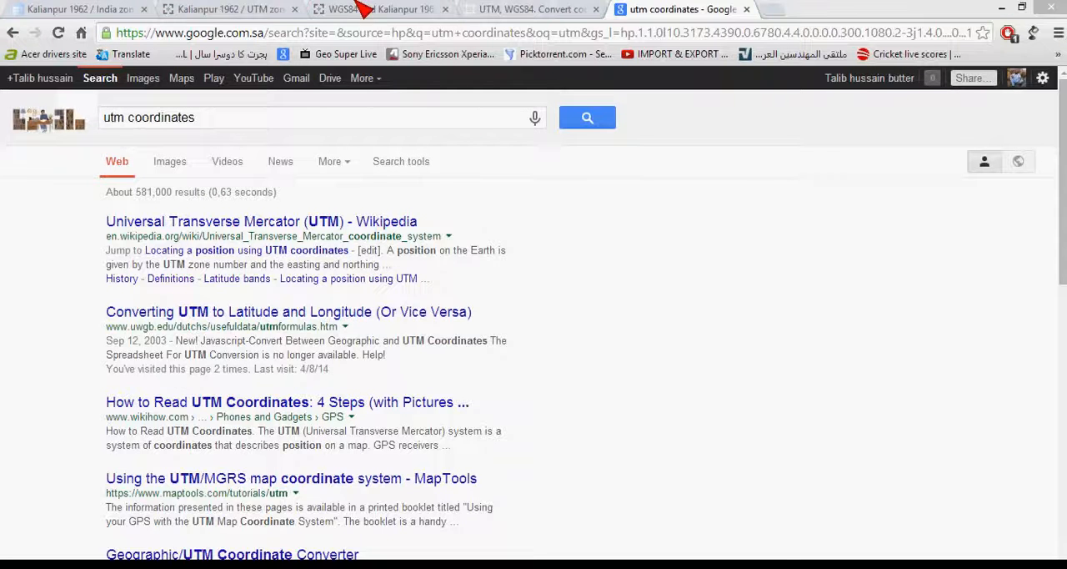
{"action": "left_click", "coordinate": [402, 11]}
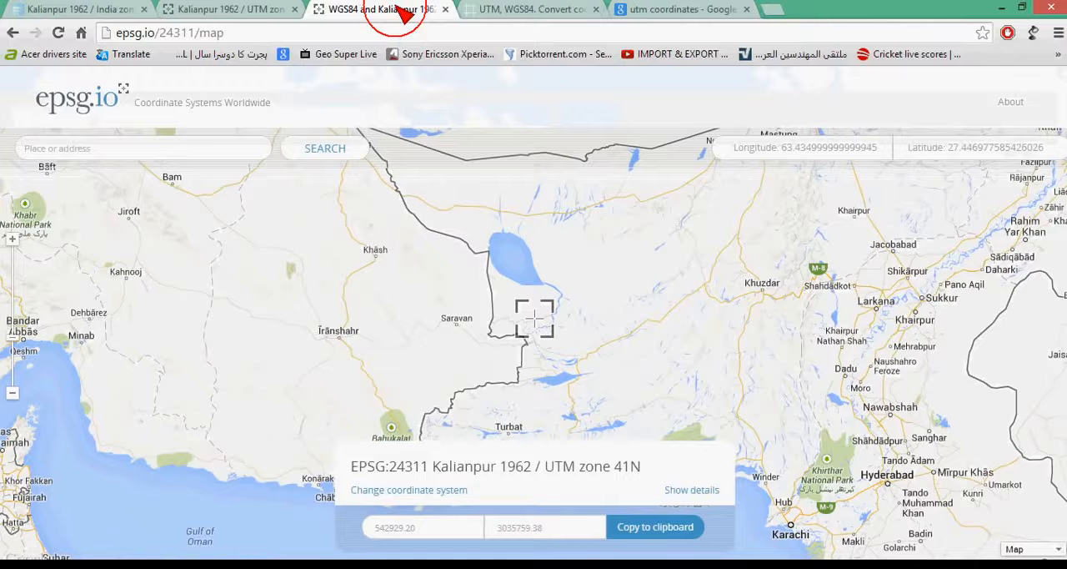
{"action": "left_click", "coordinate": [552, 10]}
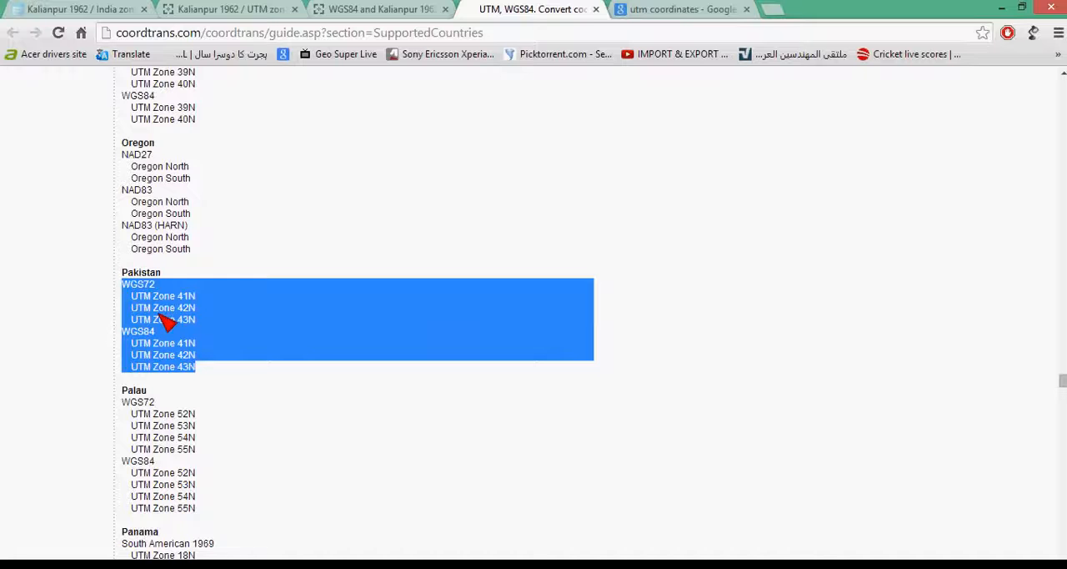
{"action": "triple_click", "coordinate": [154, 275]}
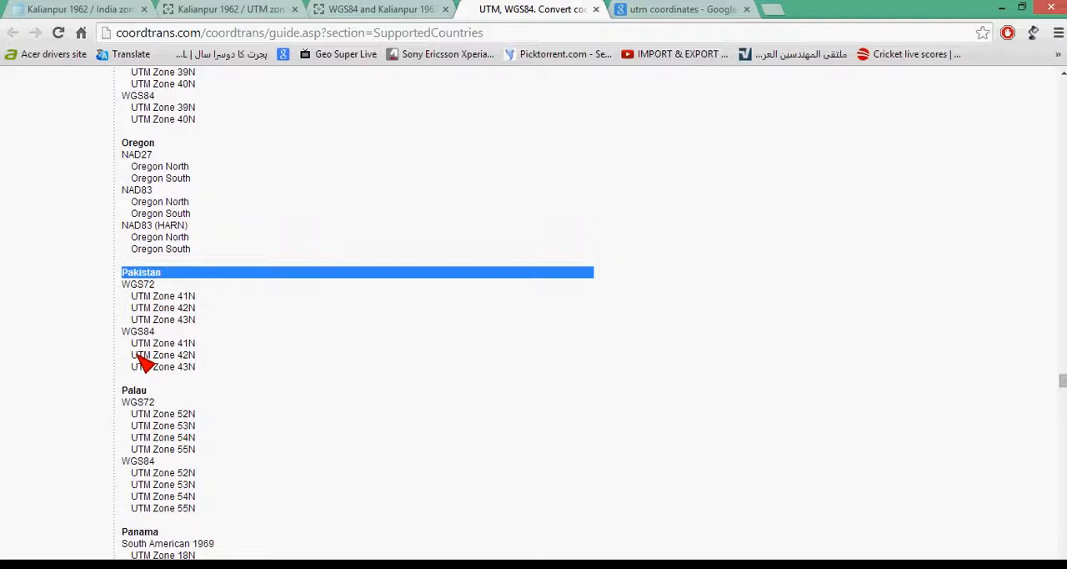
{"action": "left_click_drag", "start_coordinate": [196, 344], "coordinate": [126, 363]}
{"action": "left_click_drag", "start_coordinate": [196, 365], "coordinate": [133, 369]}
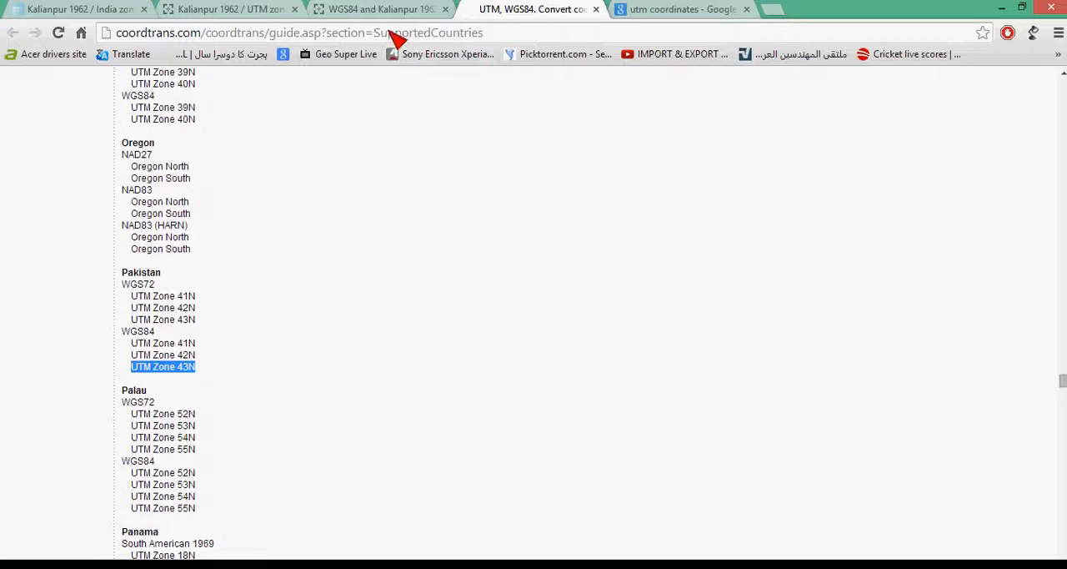
- Examine the reference pages for Kalianpur 1962 / UTM zone 41N and Kalianpur 1962 / India zone IIa
{"action": "left_click", "coordinate": [265, 10]}
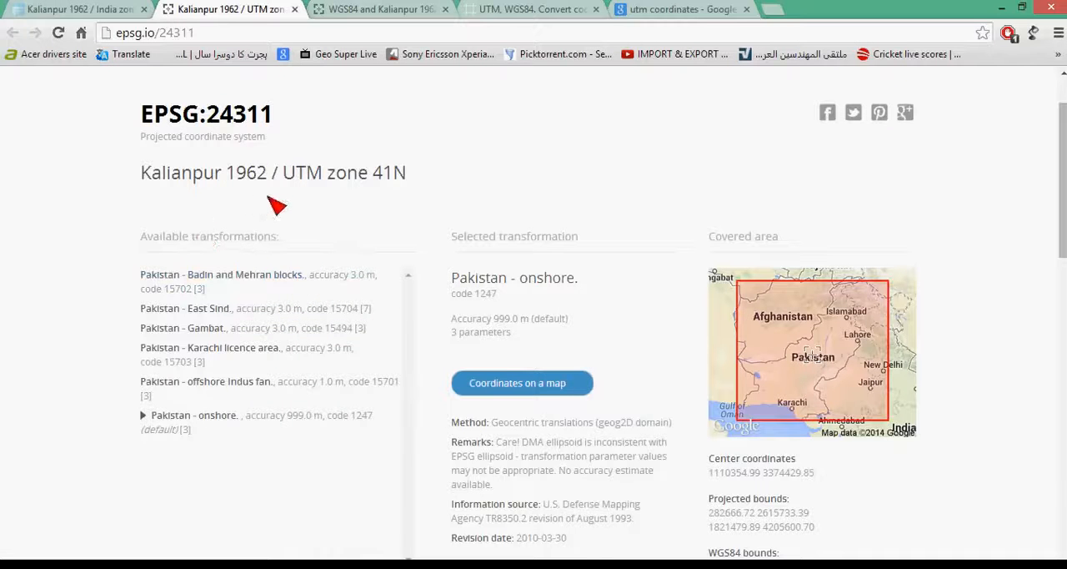
{"action": "left_click", "coordinate": [104, 9]}
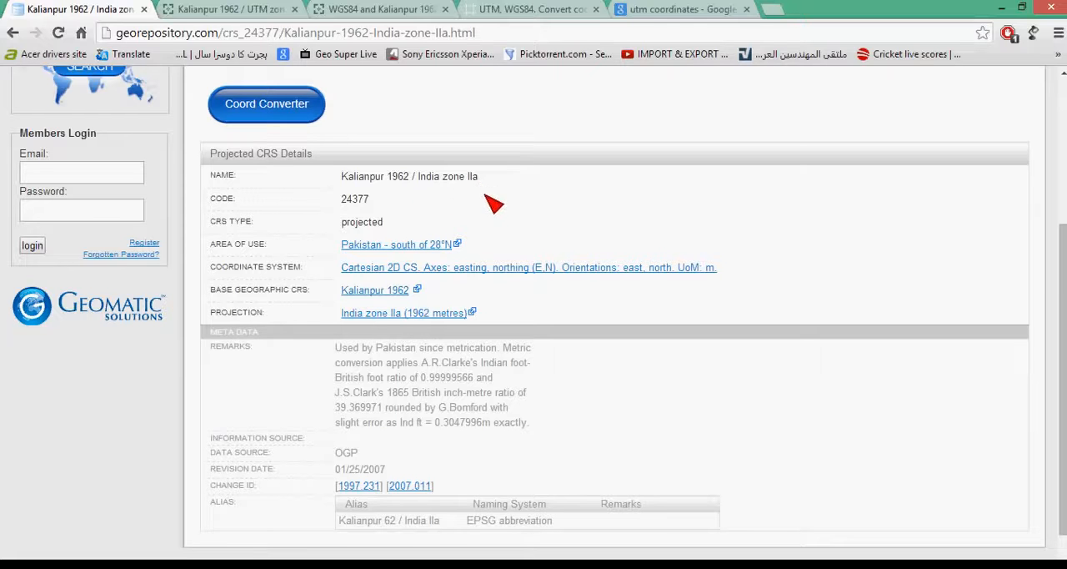
- Open the bookmarked YouTube video on importing and exporting total station data in a new tab, skim its page and pause playback
{"action": "left_click", "coordinate": [777, 10]}
{"action": "left_click", "coordinate": [679, 53]}
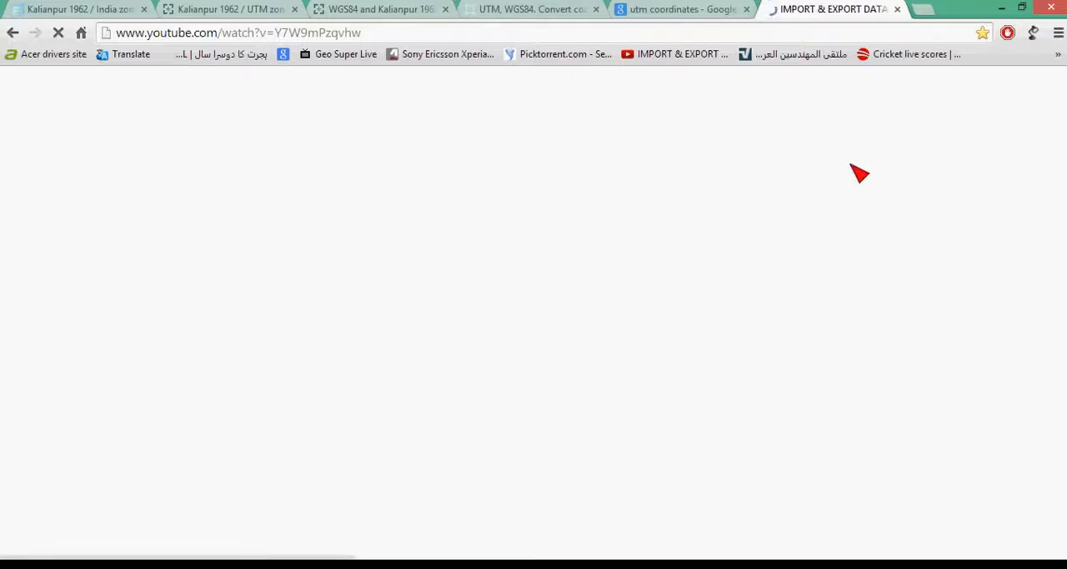
{"action": "scroll", "coordinate": [520, 400], "scroll_direction": "down", "scroll_amount": 5}
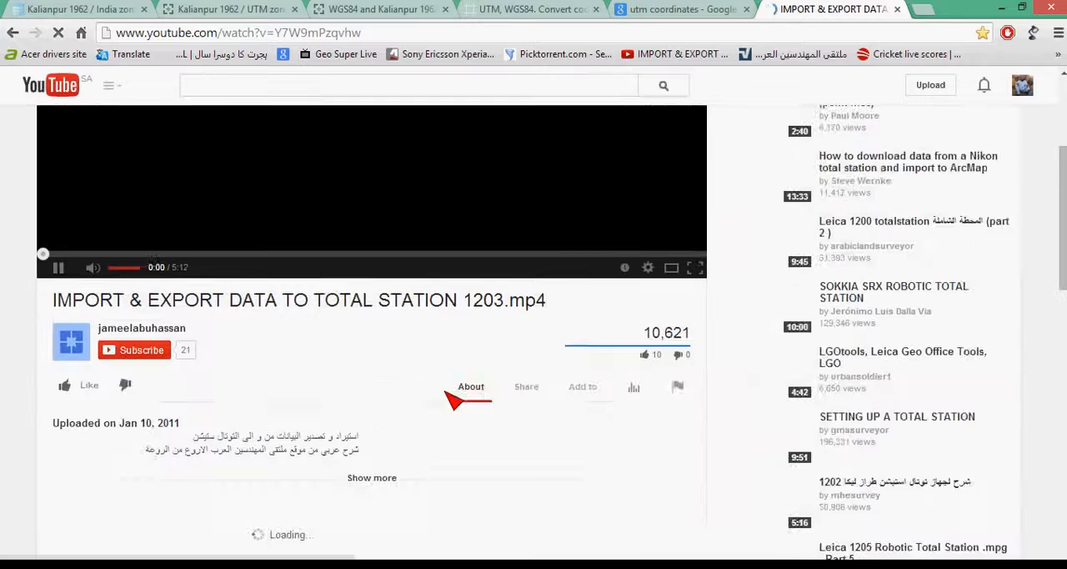
{"action": "scroll", "coordinate": [421, 408], "scroll_direction": "down", "scroll_amount": 1}
{"action": "scroll", "coordinate": [368, 390], "scroll_direction": "up", "scroll_amount": 1}
{"action": "scroll", "coordinate": [175, 232], "scroll_direction": "up", "scroll_amount": 3}
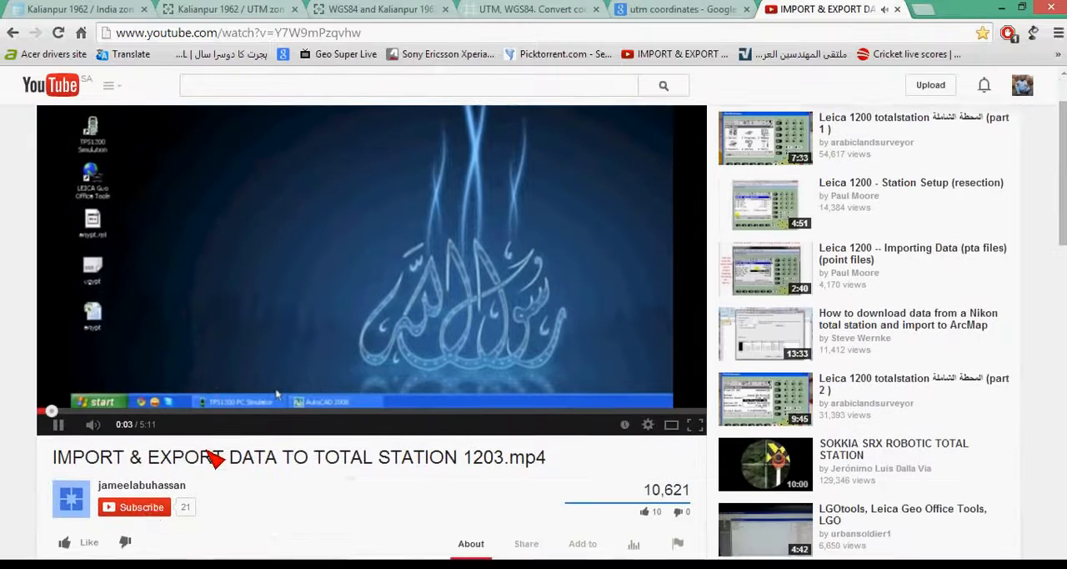
{"action": "key", "text": "space"}
{"action": "scroll", "coordinate": [478, 290], "scroll_direction": "up", "scroll_amount": 2}
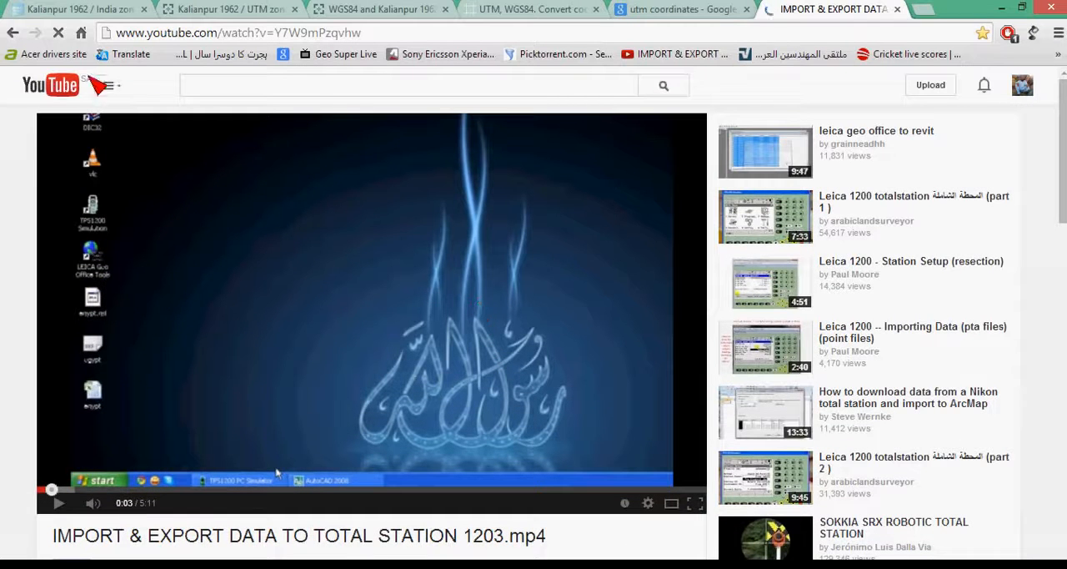
- Return to the Google home page, search for the author's username and open the matching Blogspot blog
{"action": "left_click", "coordinate": [82, 34]}
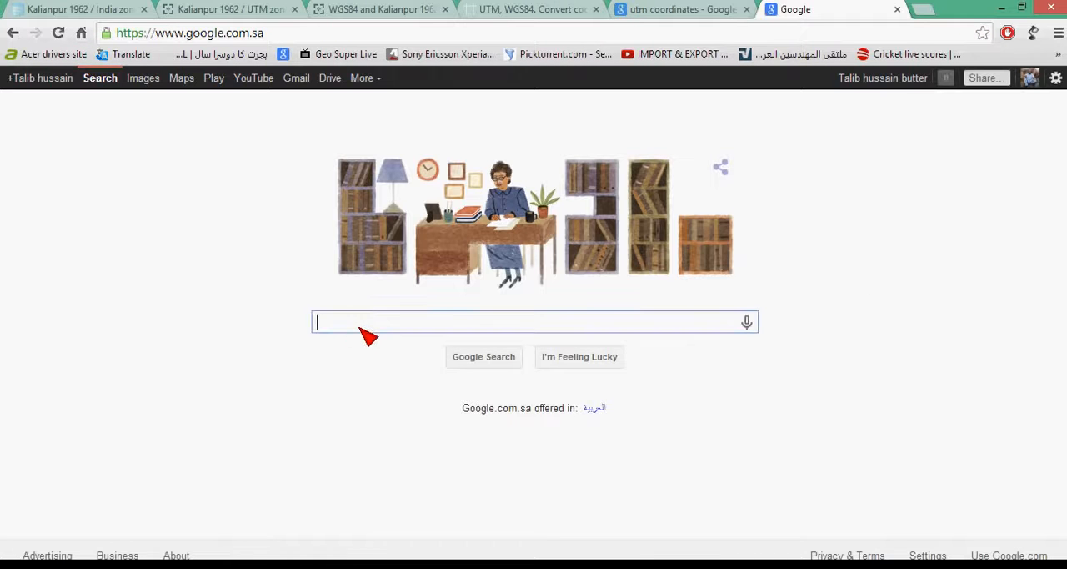
{"action": "type", "text": "hussa"}
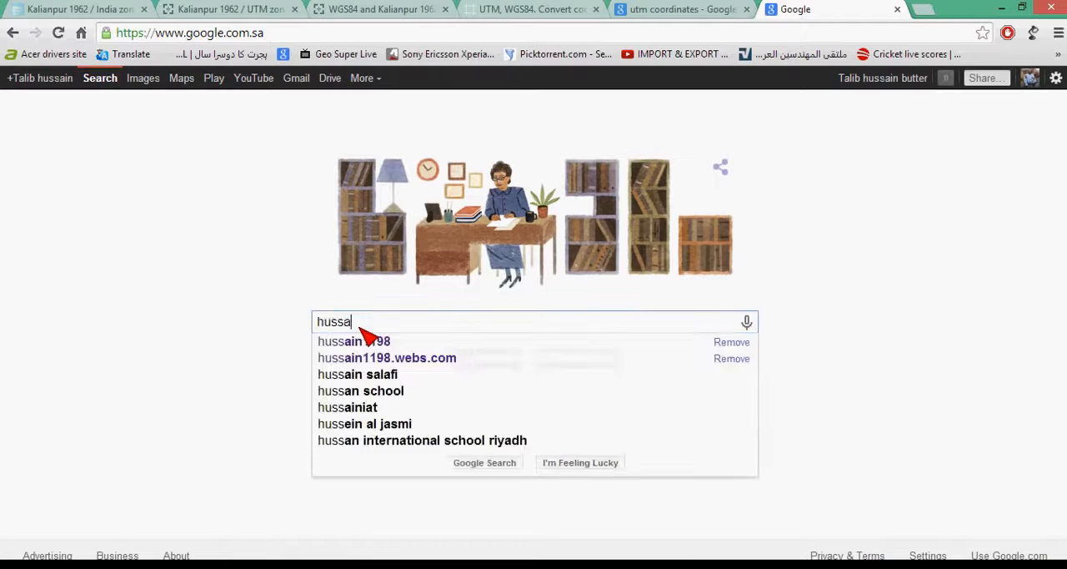
{"action": "type", "text": "in11"}
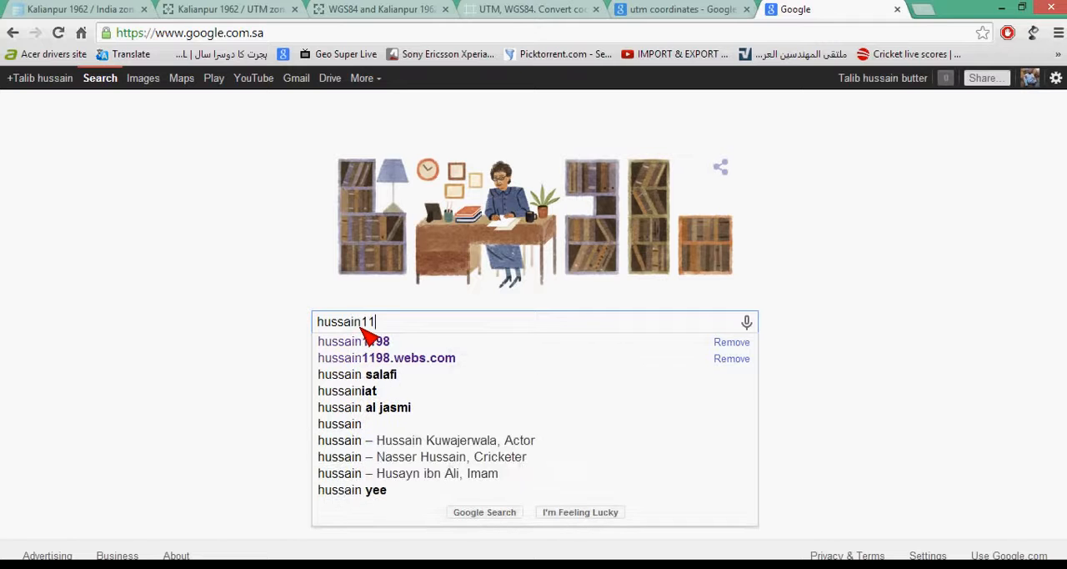
{"action": "type", "text": "98"}
{"action": "key", "text": "Return"}
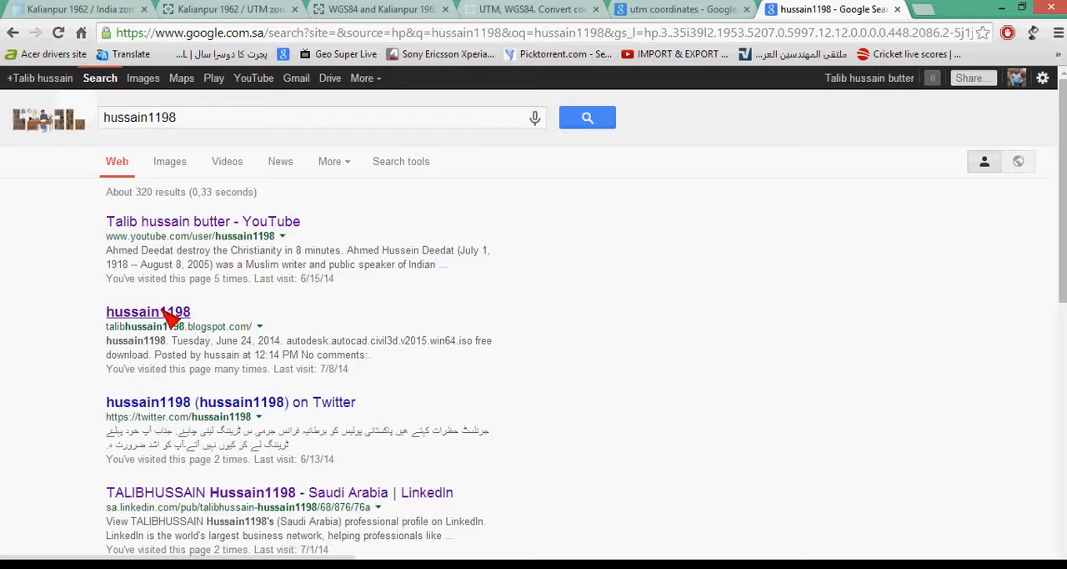
{"action": "left_click", "coordinate": [150, 313]}
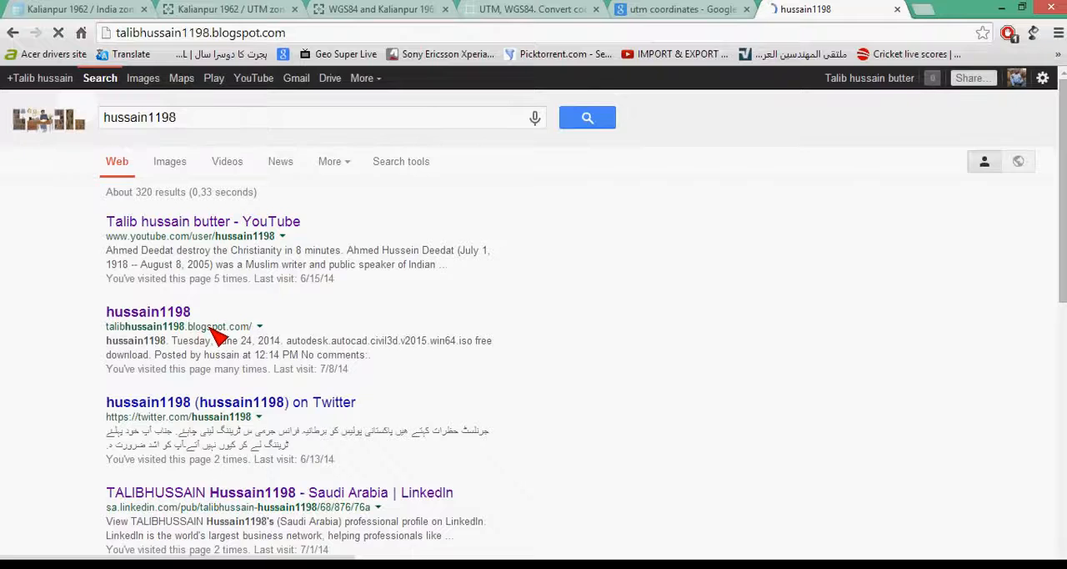
- Examine the blog's software download posts for Civil 3D 2015, Leica LISCAD, Leica Geo Office and Office 2013
{"action": "scroll", "coordinate": [667, 357], "scroll_direction": "down", "scroll_amount": 2}
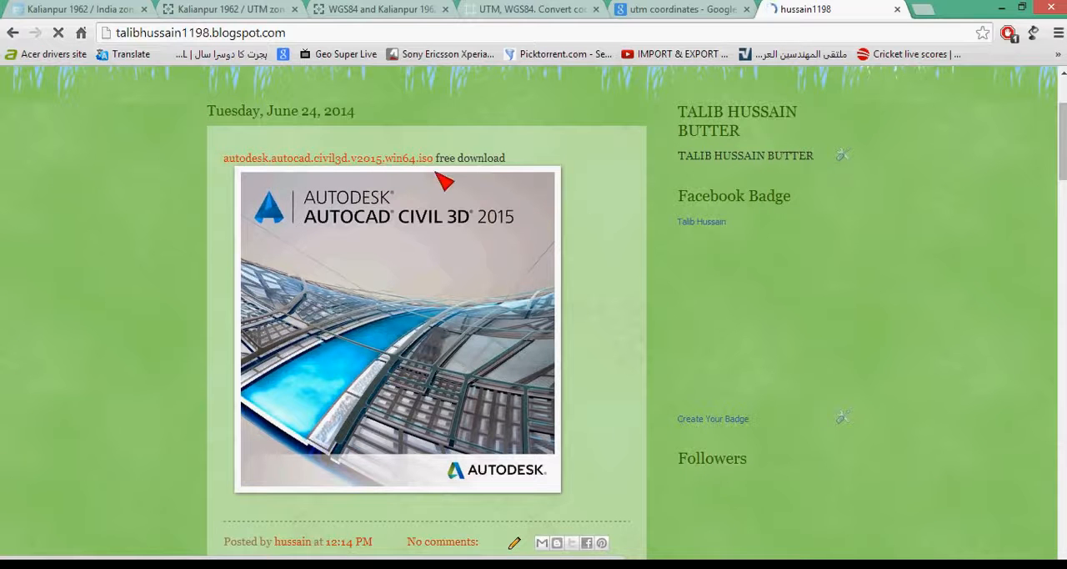
{"action": "scroll", "coordinate": [603, 210], "scroll_direction": "down", "scroll_amount": 4}
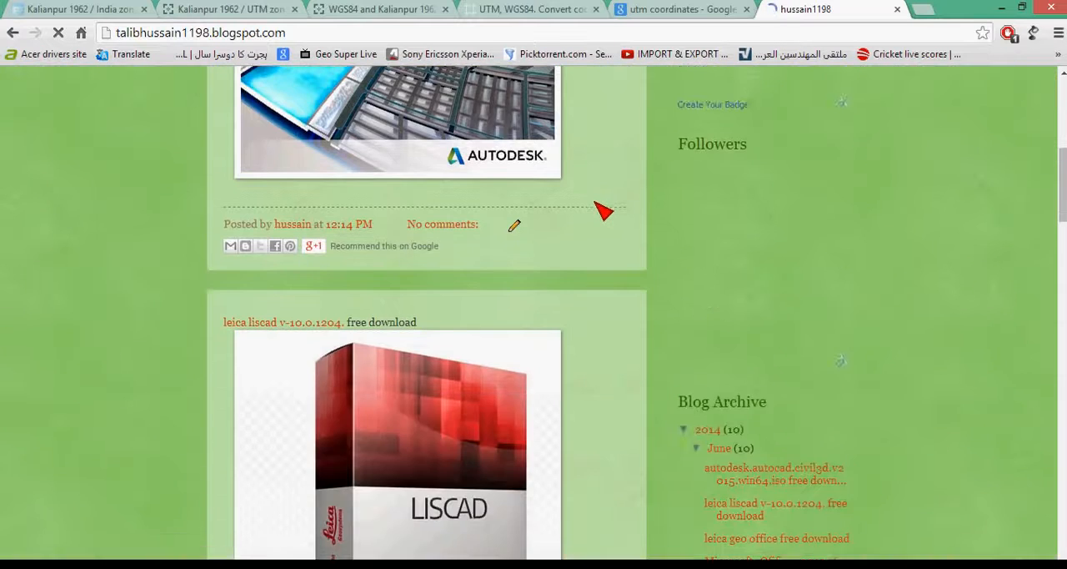
{"action": "scroll", "coordinate": [603, 209], "scroll_direction": "down", "scroll_amount": 2}
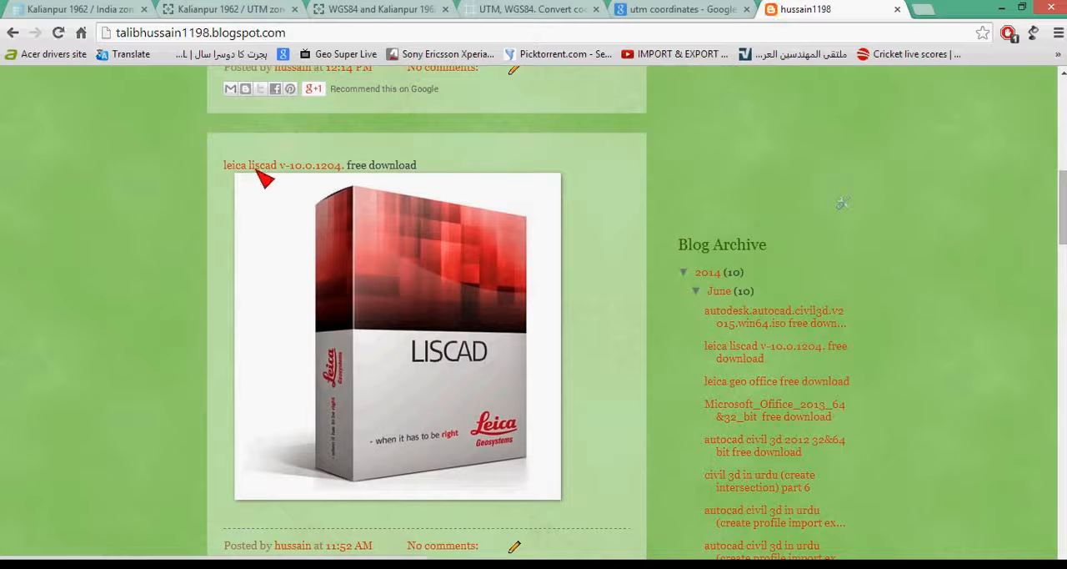
{"action": "scroll", "coordinate": [470, 317], "scroll_direction": "down", "scroll_amount": 3}
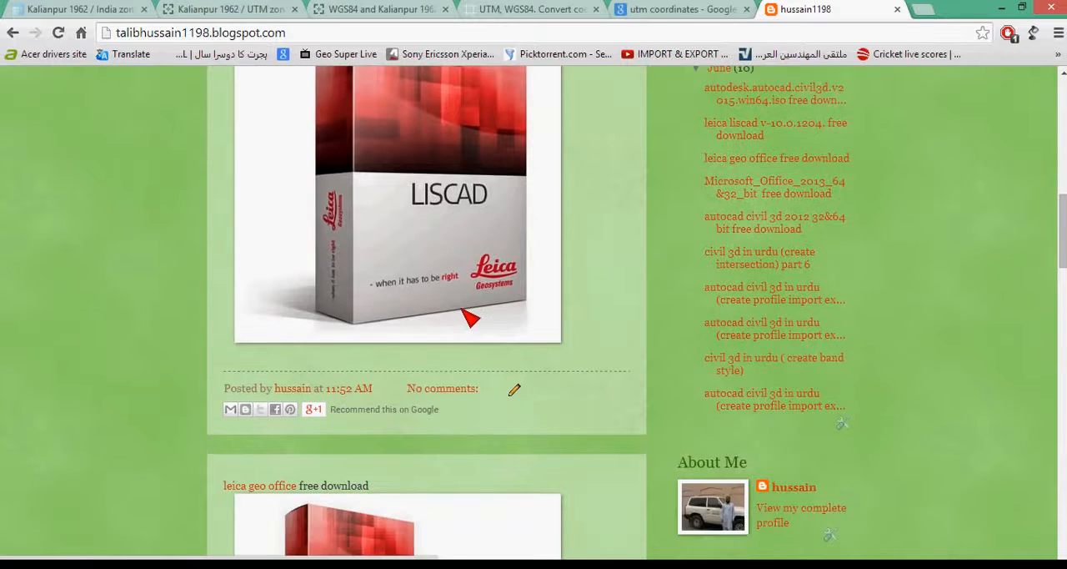
{"action": "scroll", "coordinate": [267, 176], "scroll_direction": "up", "scroll_amount": 4}
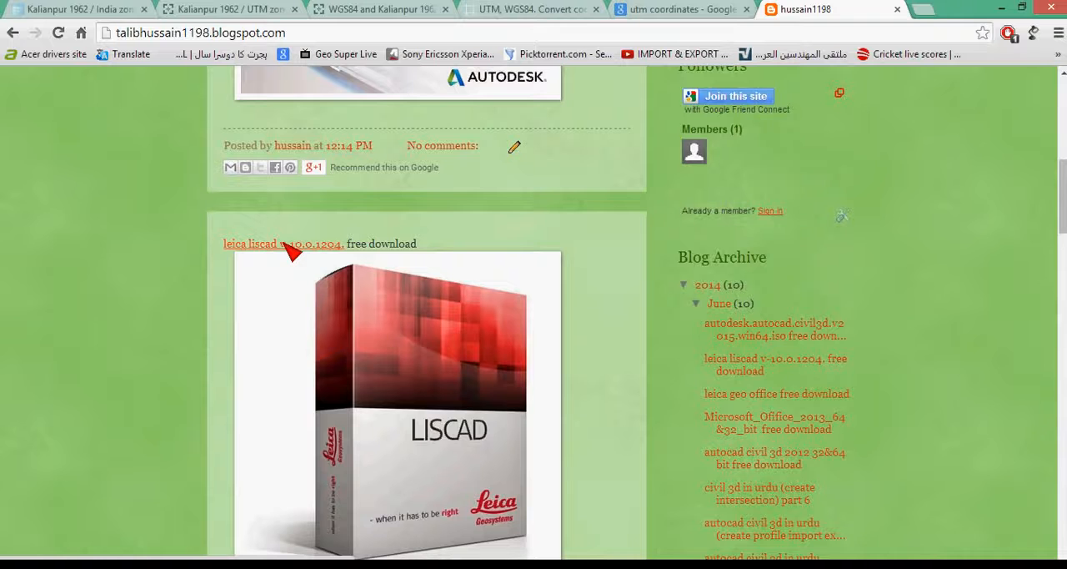
{"action": "scroll", "coordinate": [578, 253], "scroll_direction": "down", "scroll_amount": 6}
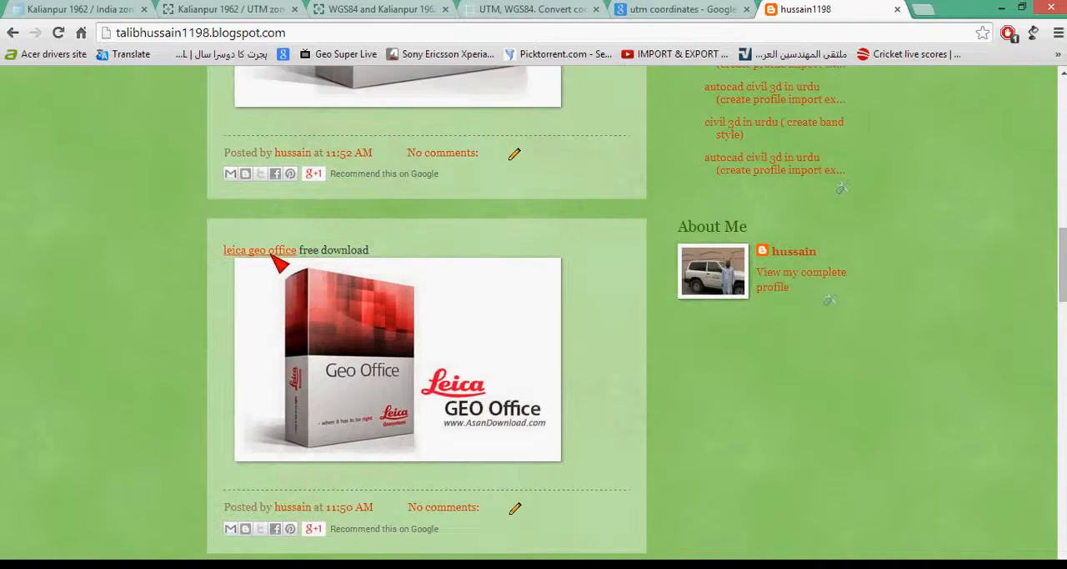
{"action": "scroll", "coordinate": [454, 265], "scroll_direction": "down", "scroll_amount": 1}
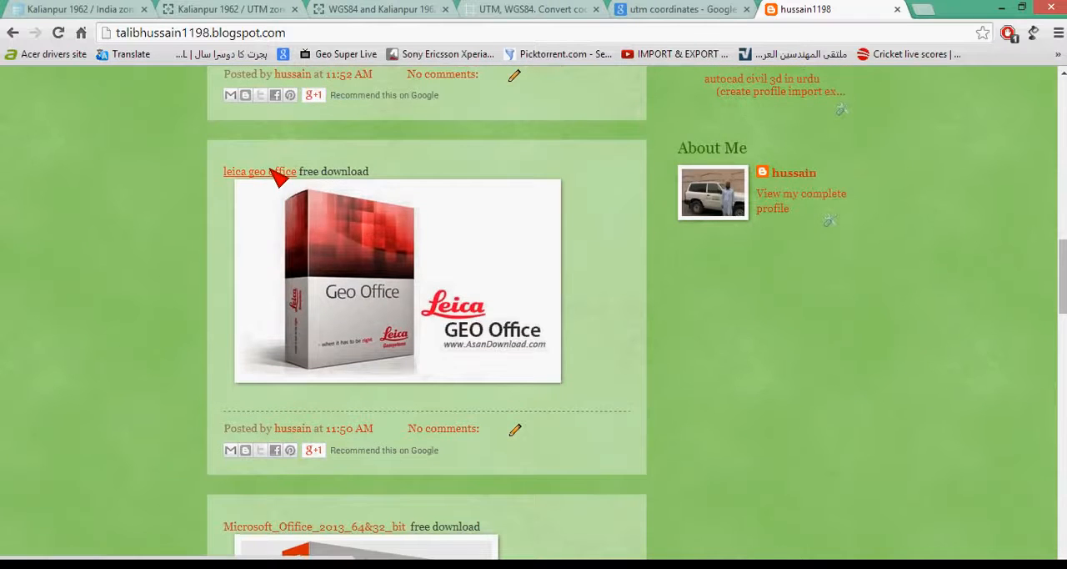
{"action": "scroll", "coordinate": [278, 177], "scroll_direction": "down", "scroll_amount": 3}
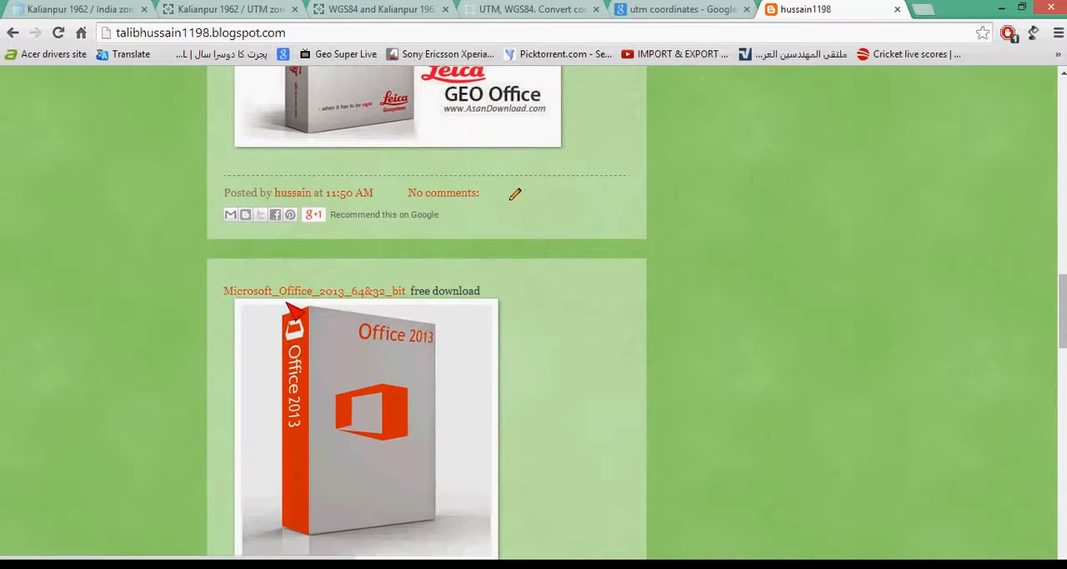
- Look through the Civil 3D 2012 download and Urdu Civil 3D tutorial posts to the blog's end, and return to its header
{"action": "scroll", "coordinate": [452, 322], "scroll_direction": "down", "scroll_amount": 6}
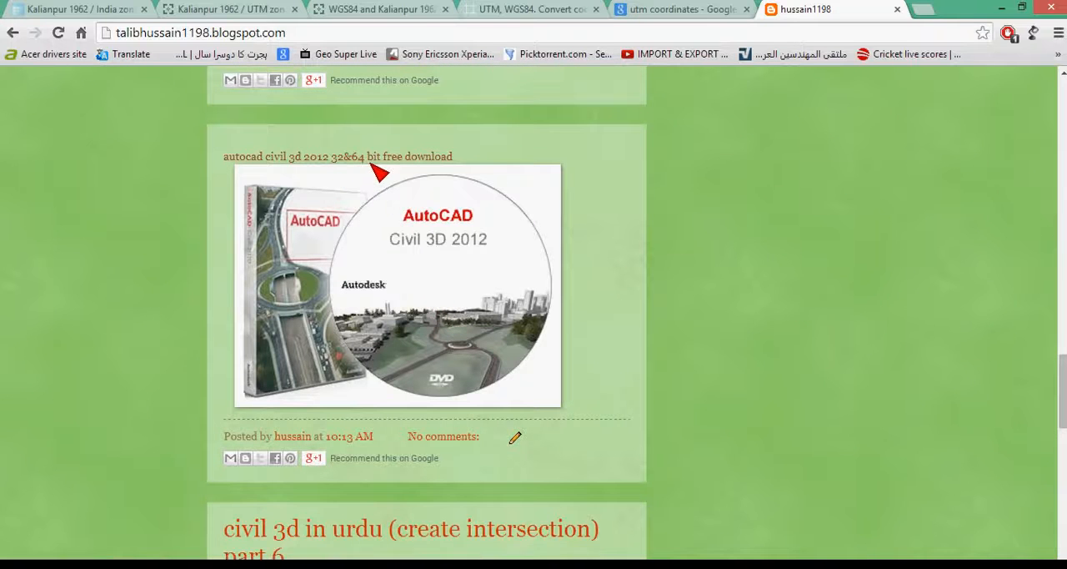
{"action": "scroll", "coordinate": [380, 172], "scroll_direction": "down", "scroll_amount": 3}
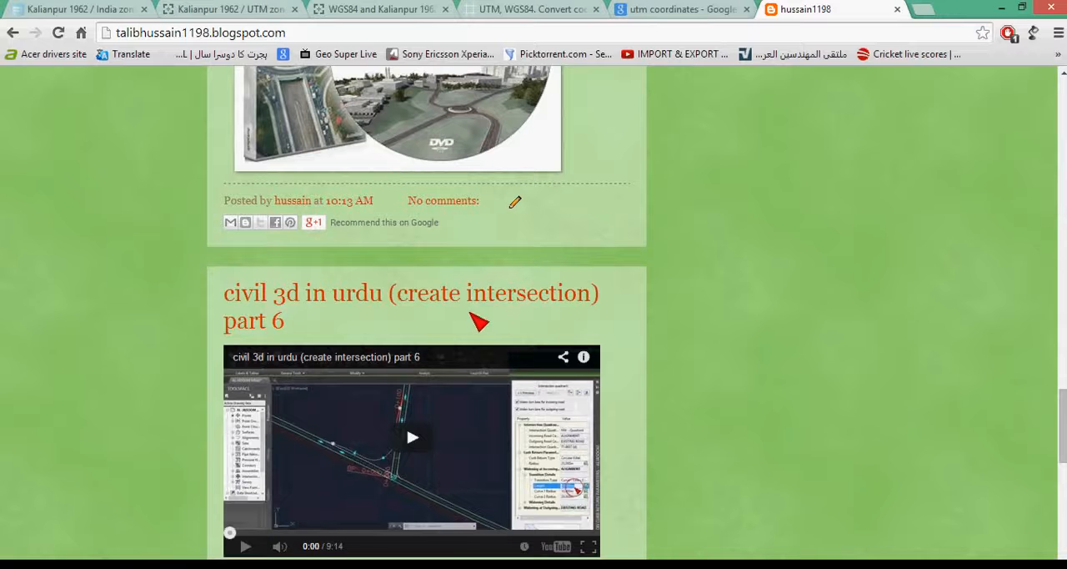
{"action": "scroll", "coordinate": [446, 303], "scroll_direction": "up", "scroll_amount": 1}
{"action": "scroll", "coordinate": [451, 303], "scroll_direction": "down", "scroll_amount": 2}
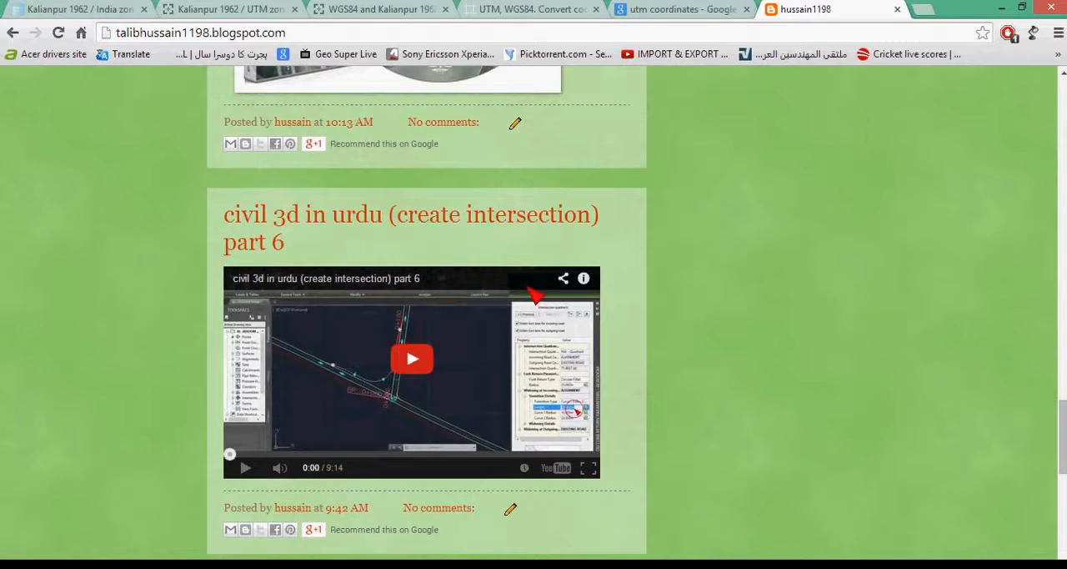
{"action": "scroll", "coordinate": [536, 295], "scroll_direction": "down", "scroll_amount": 8}
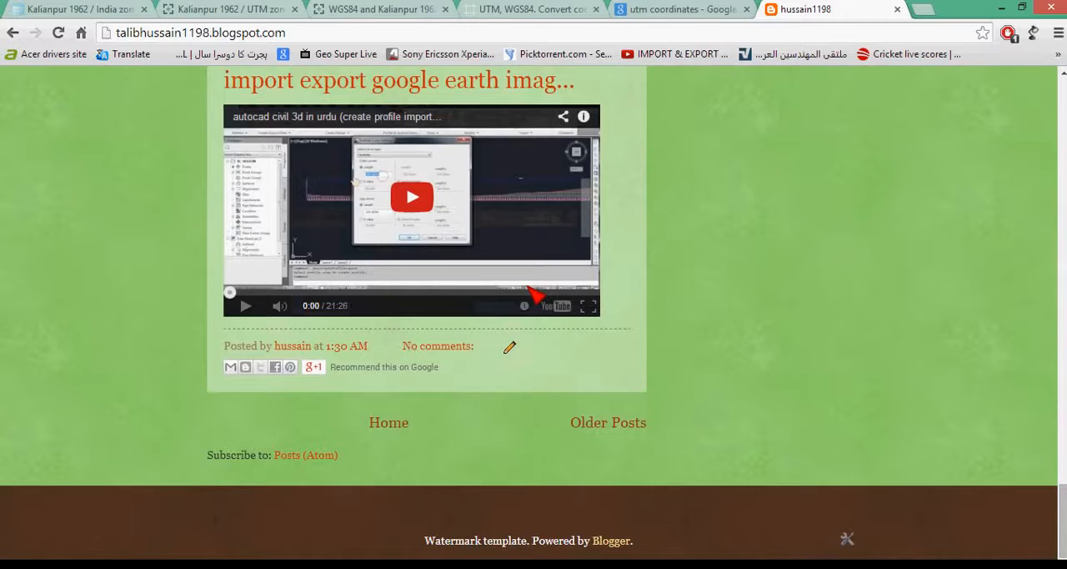
{"action": "scroll", "coordinate": [400, 401], "scroll_direction": "up", "scroll_amount": 20}
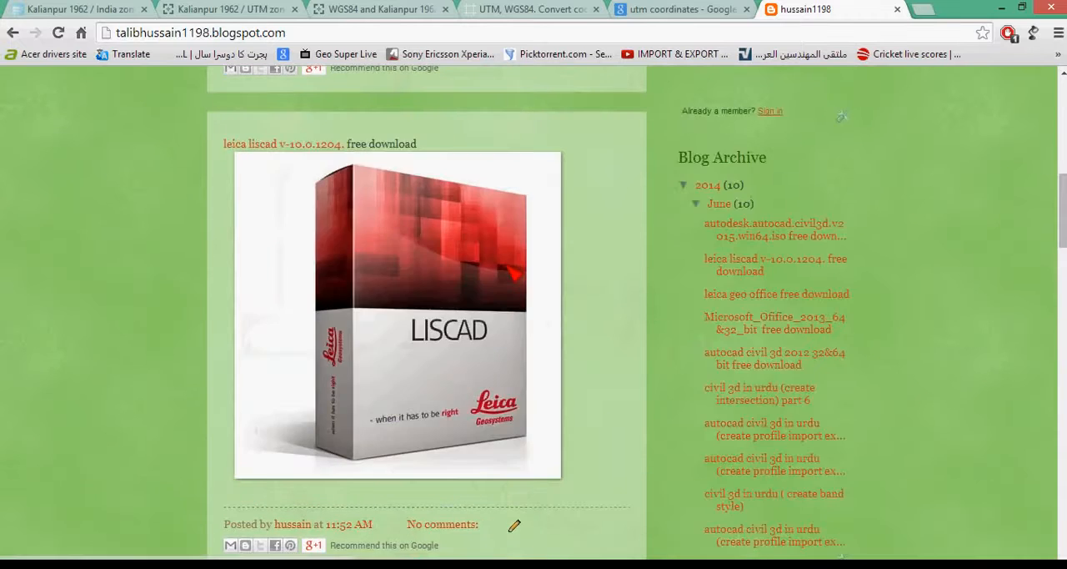
{"action": "scroll", "coordinate": [513, 275], "scroll_direction": "up", "scroll_amount": 8}
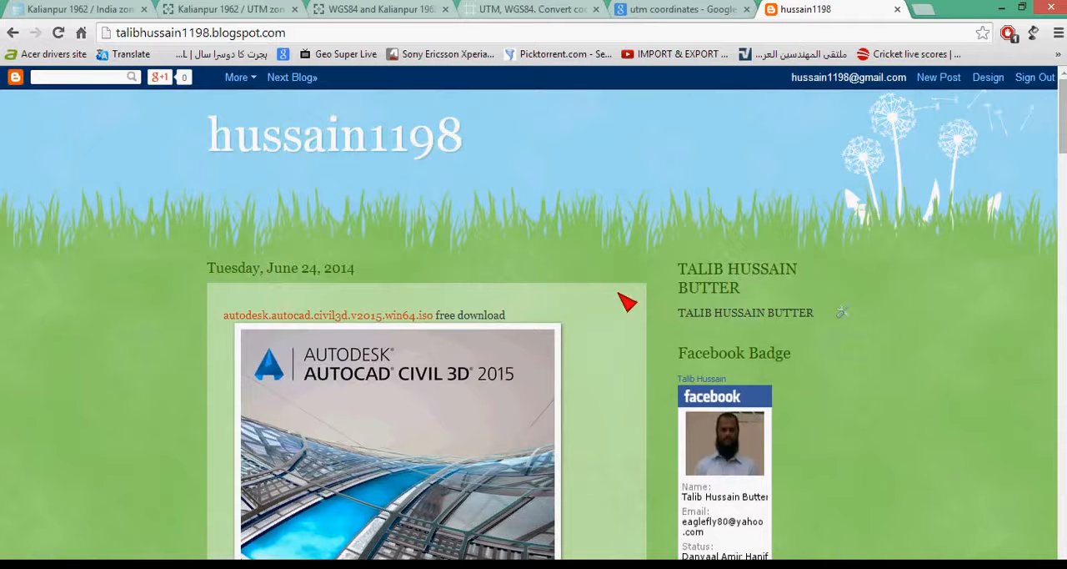